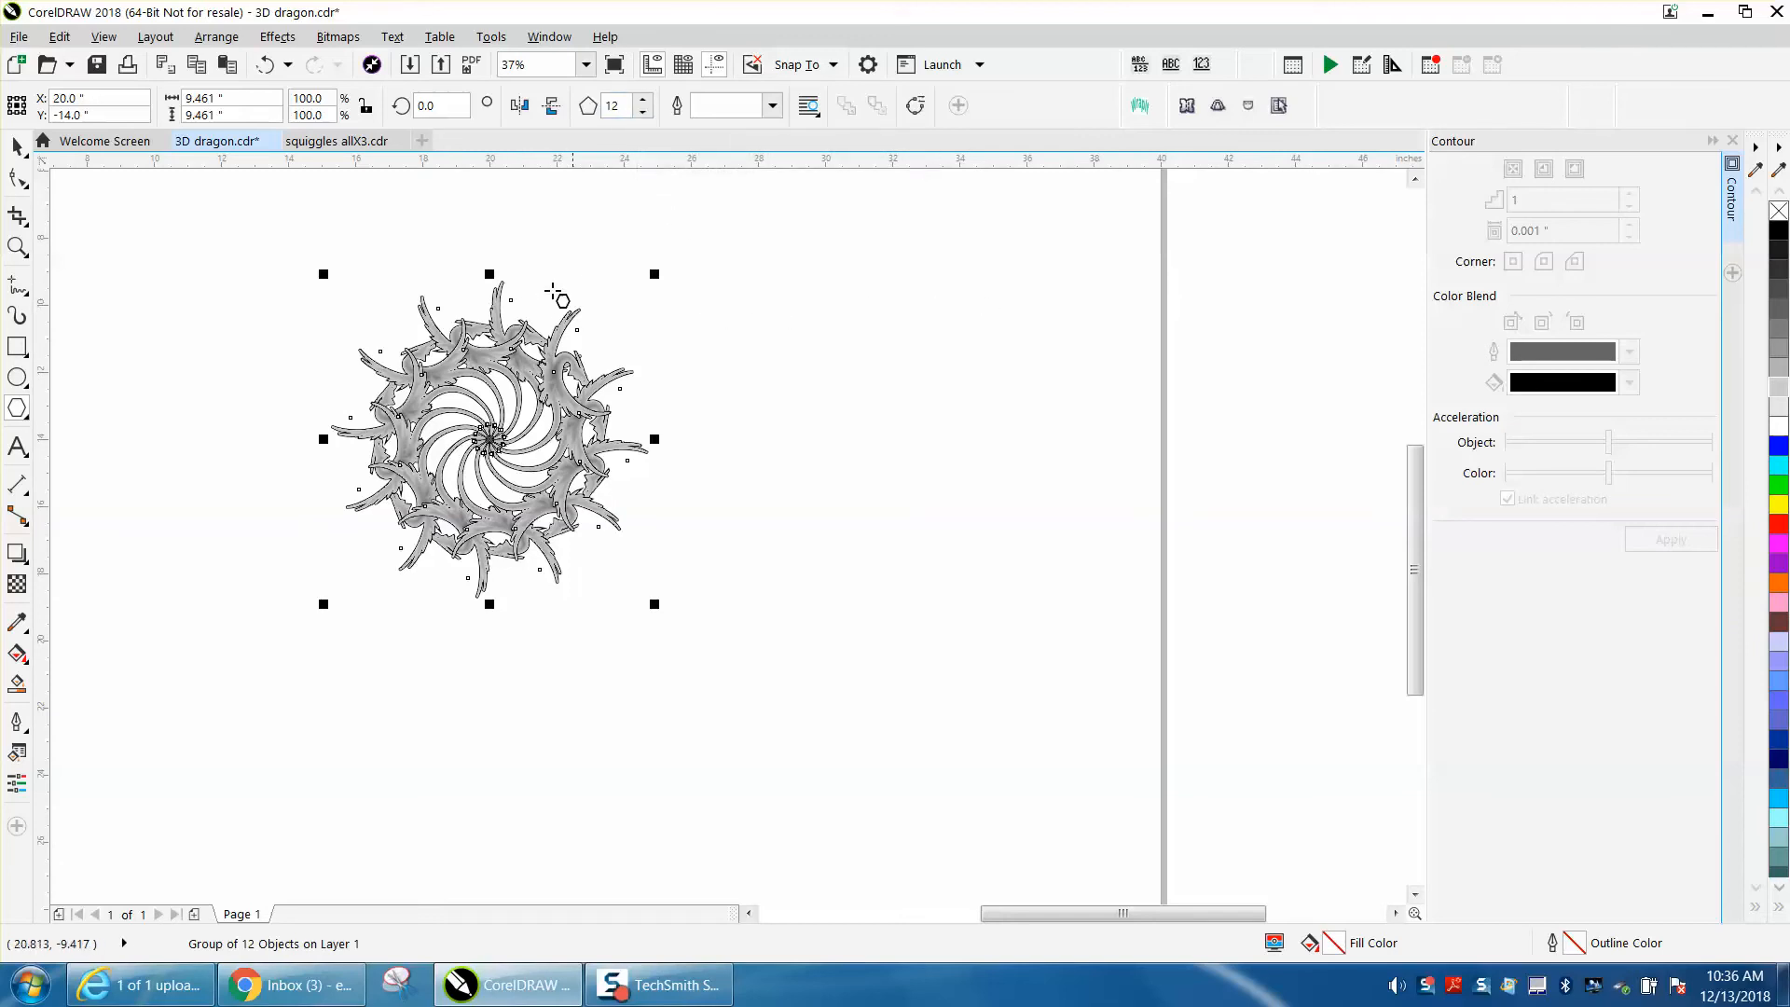
Step: Draw a 12-sided polygon about 8.97 in wide and center it on the page over the dragon wheel
left_click_drag(1067, 304, 757, 608)
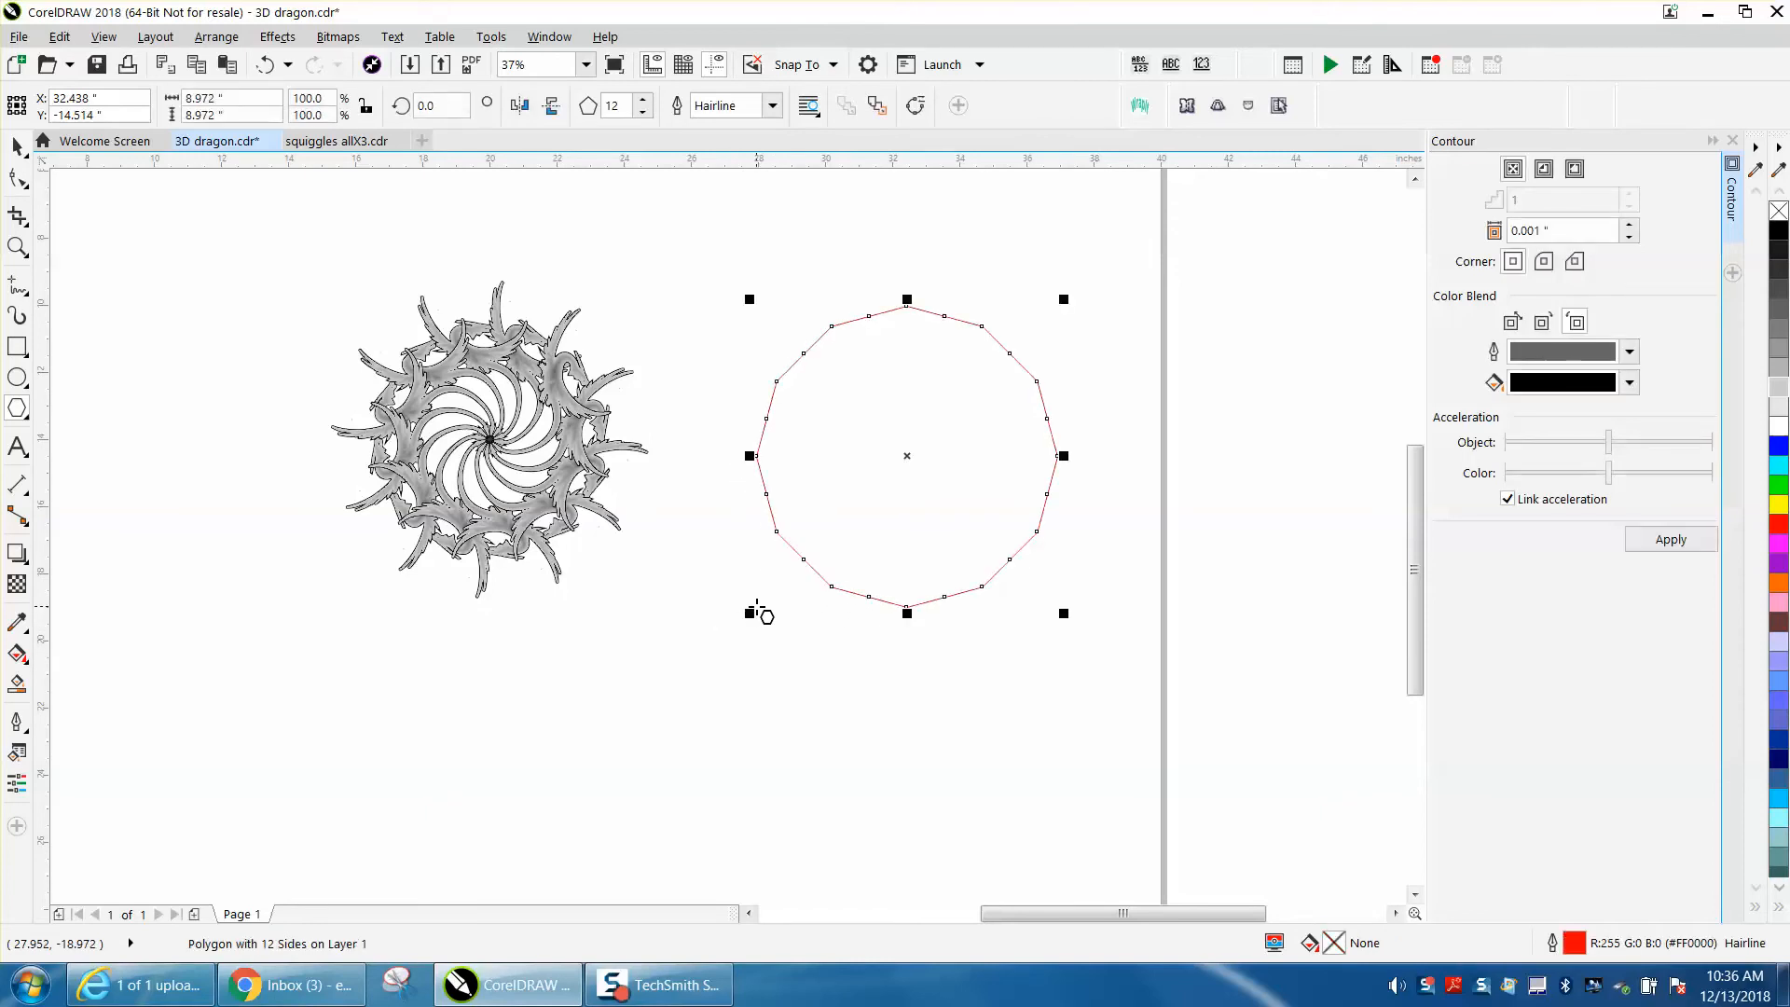
key("p")
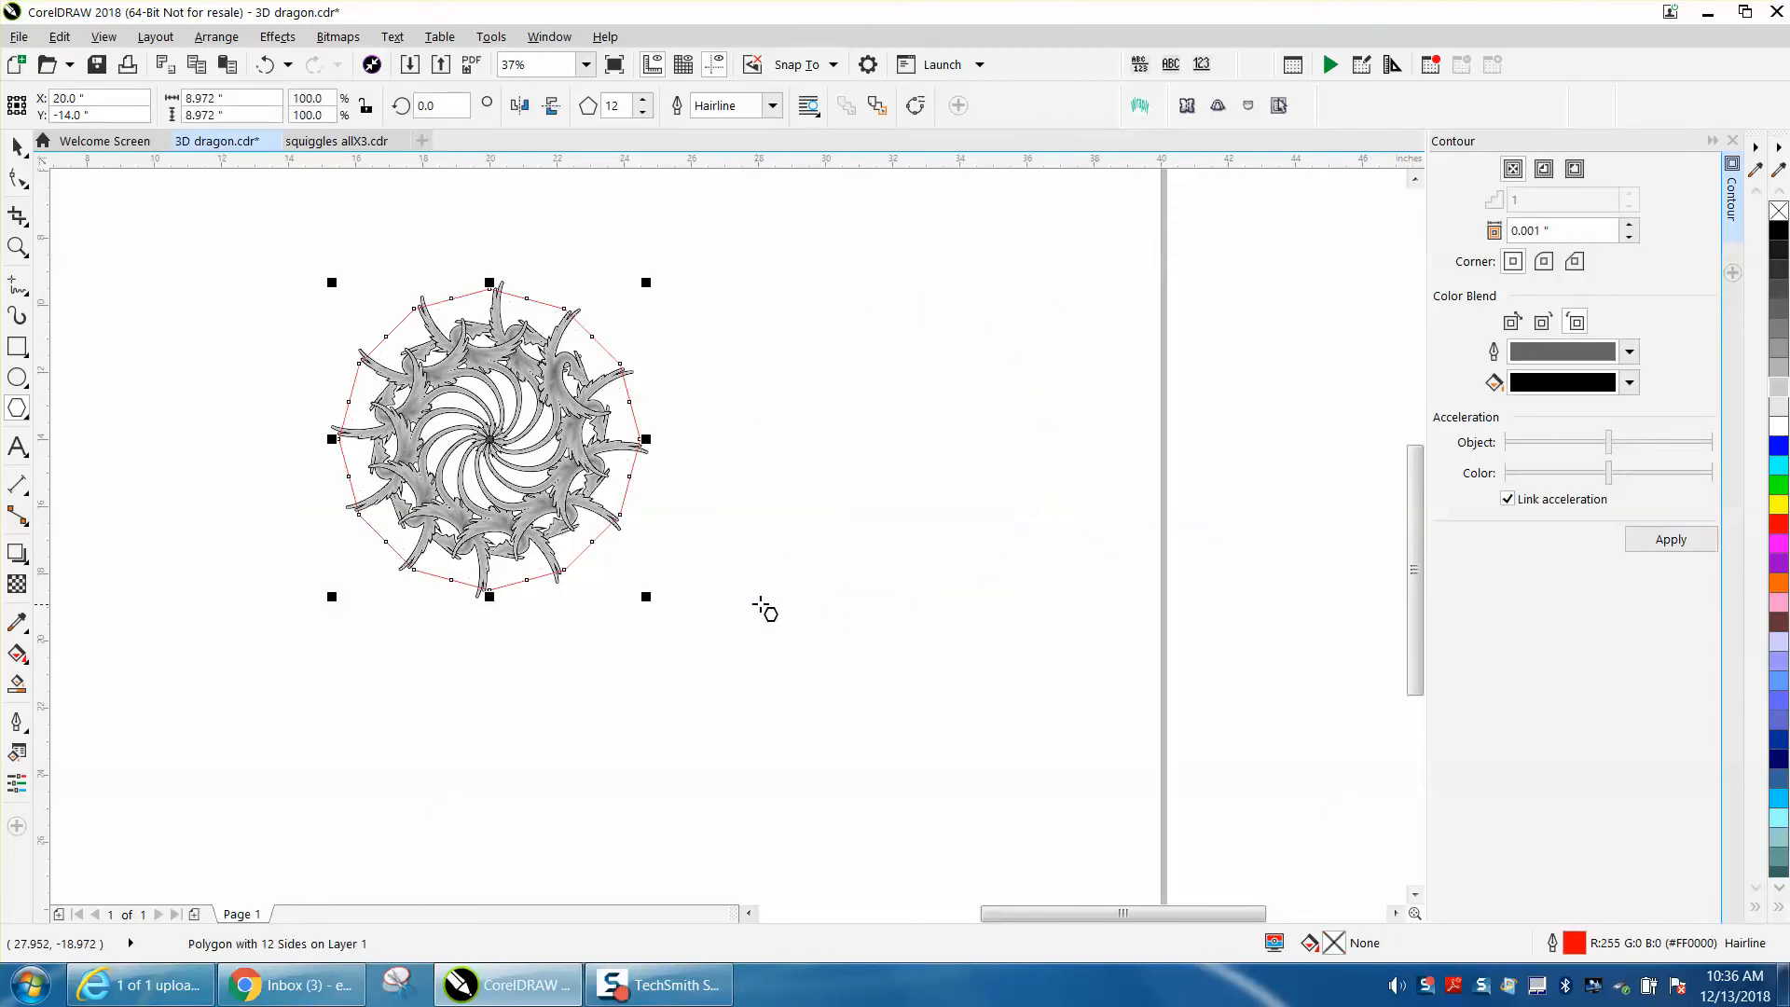
left_click_drag(655, 278, 674, 262)
key("Delete")
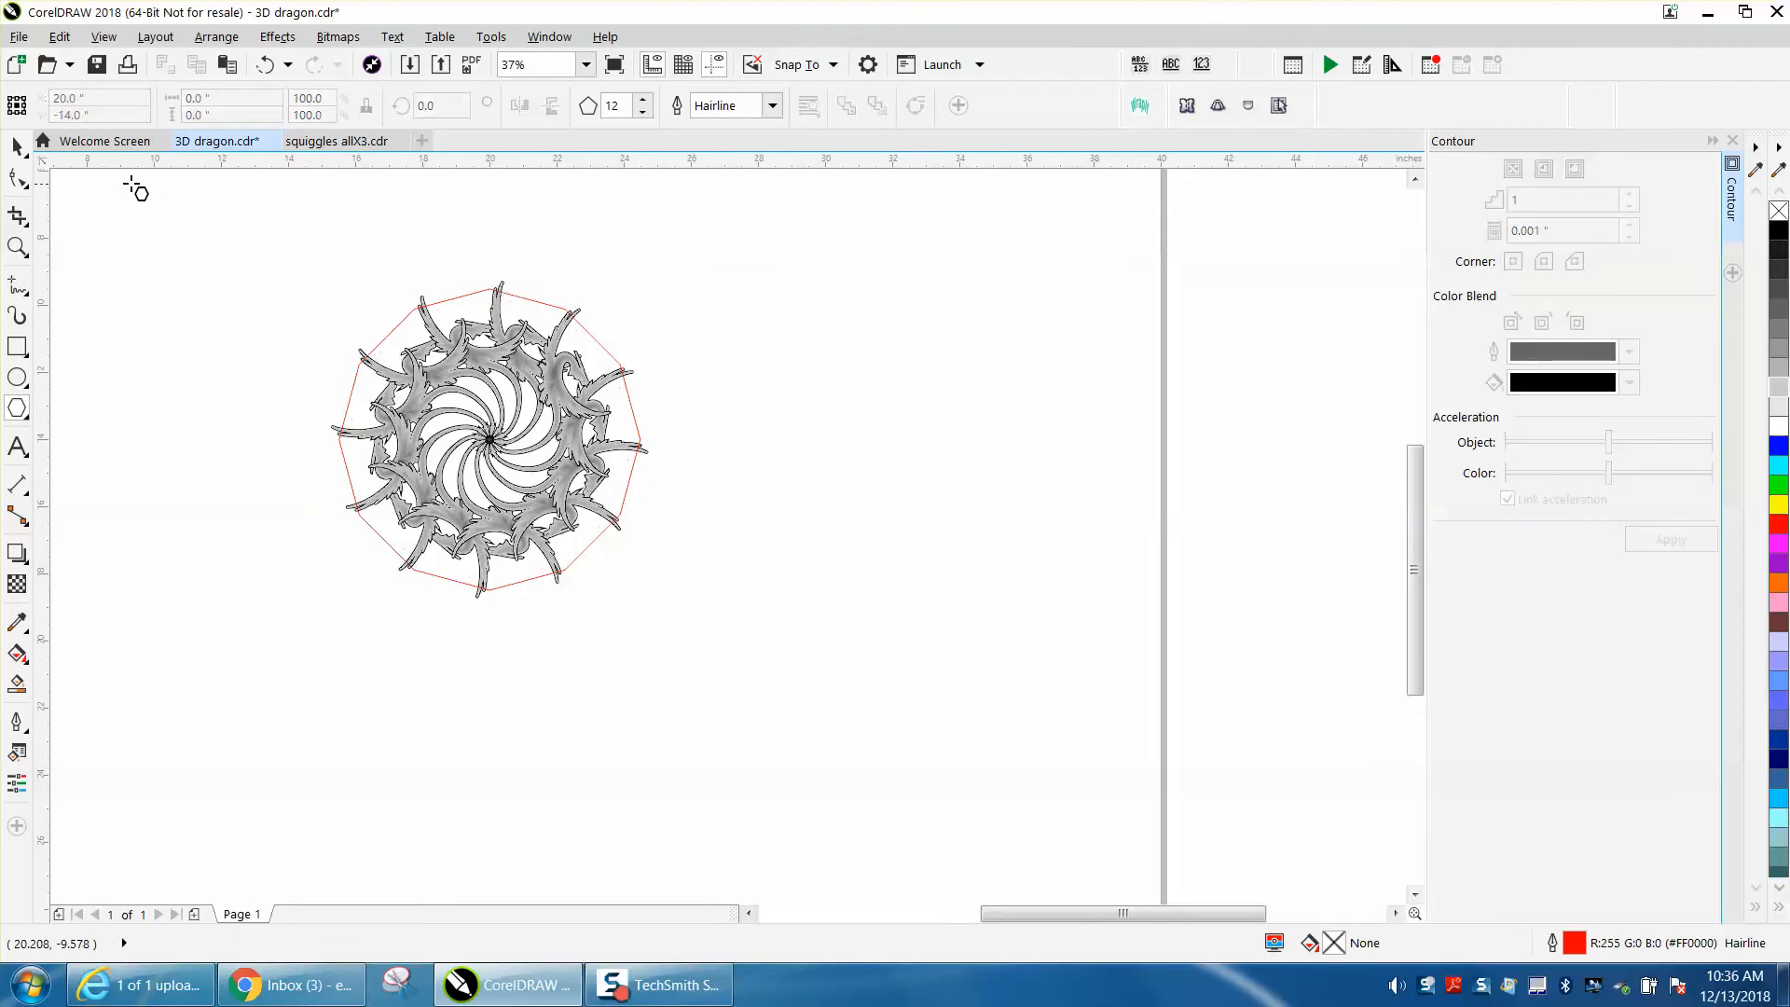
Step: Enlarge the 12-sided polygon around the dragon wheel to about 10.41 in wide
left_click(17, 146)
left_click(594, 337)
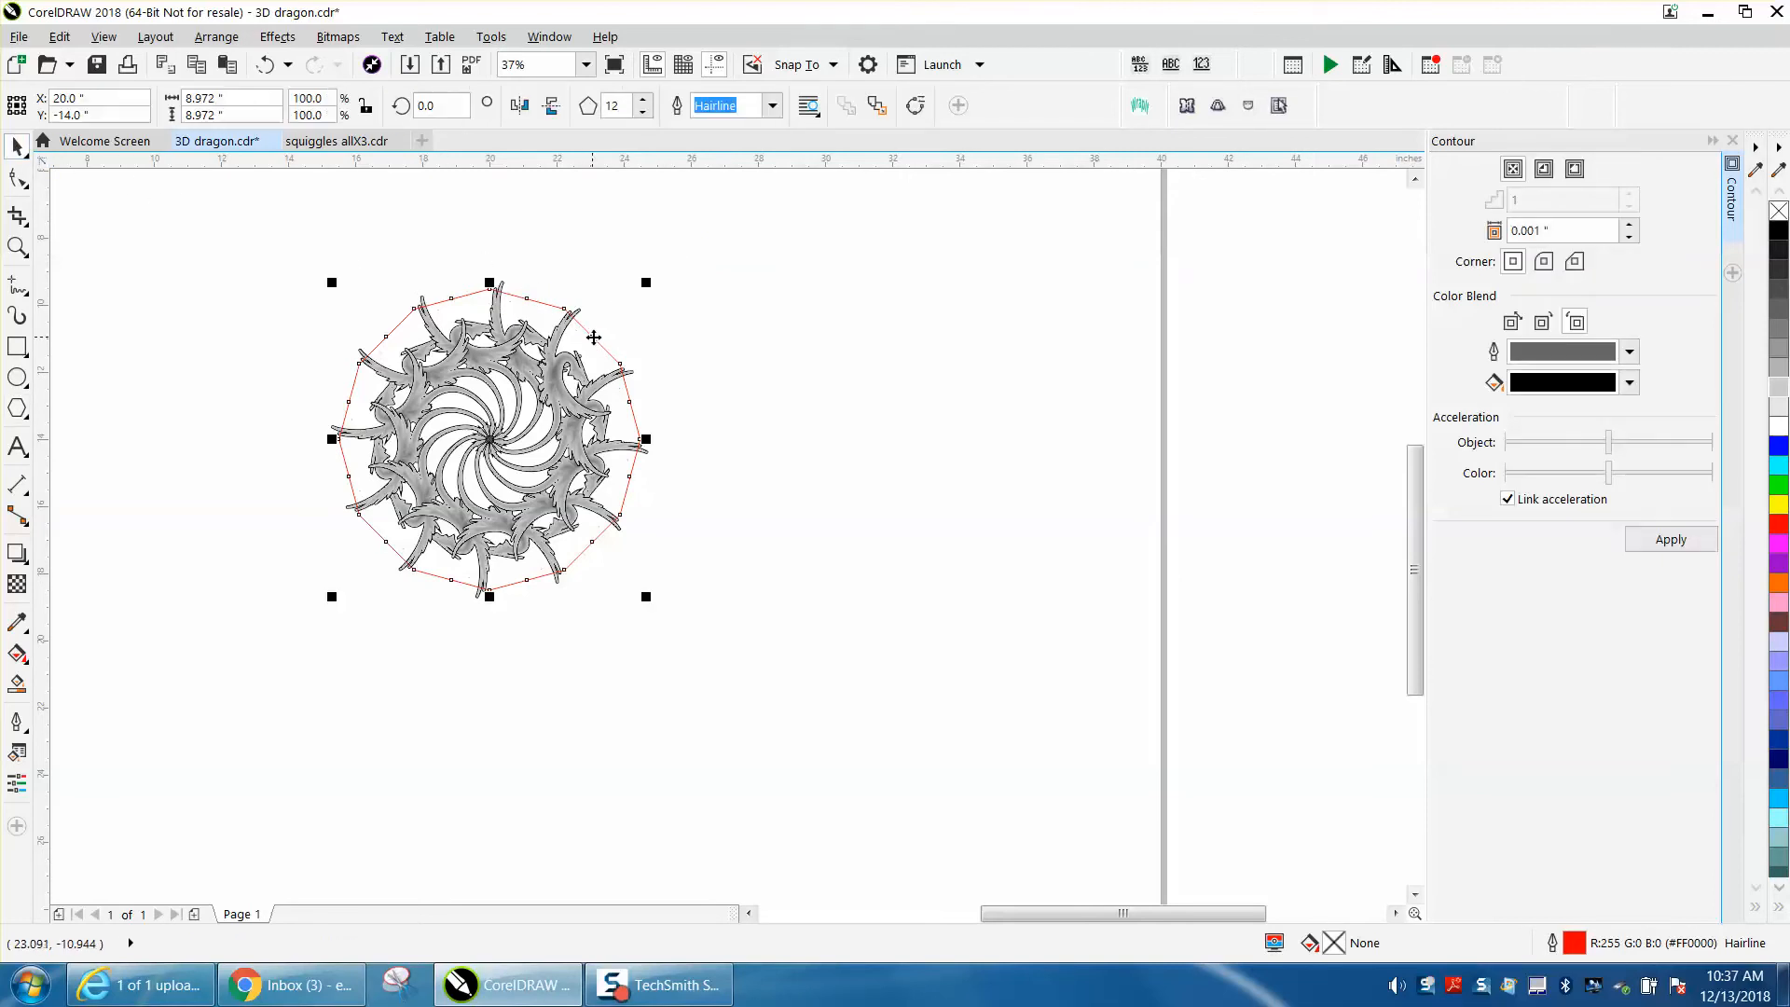
left_click_drag(646, 285, 681, 253)
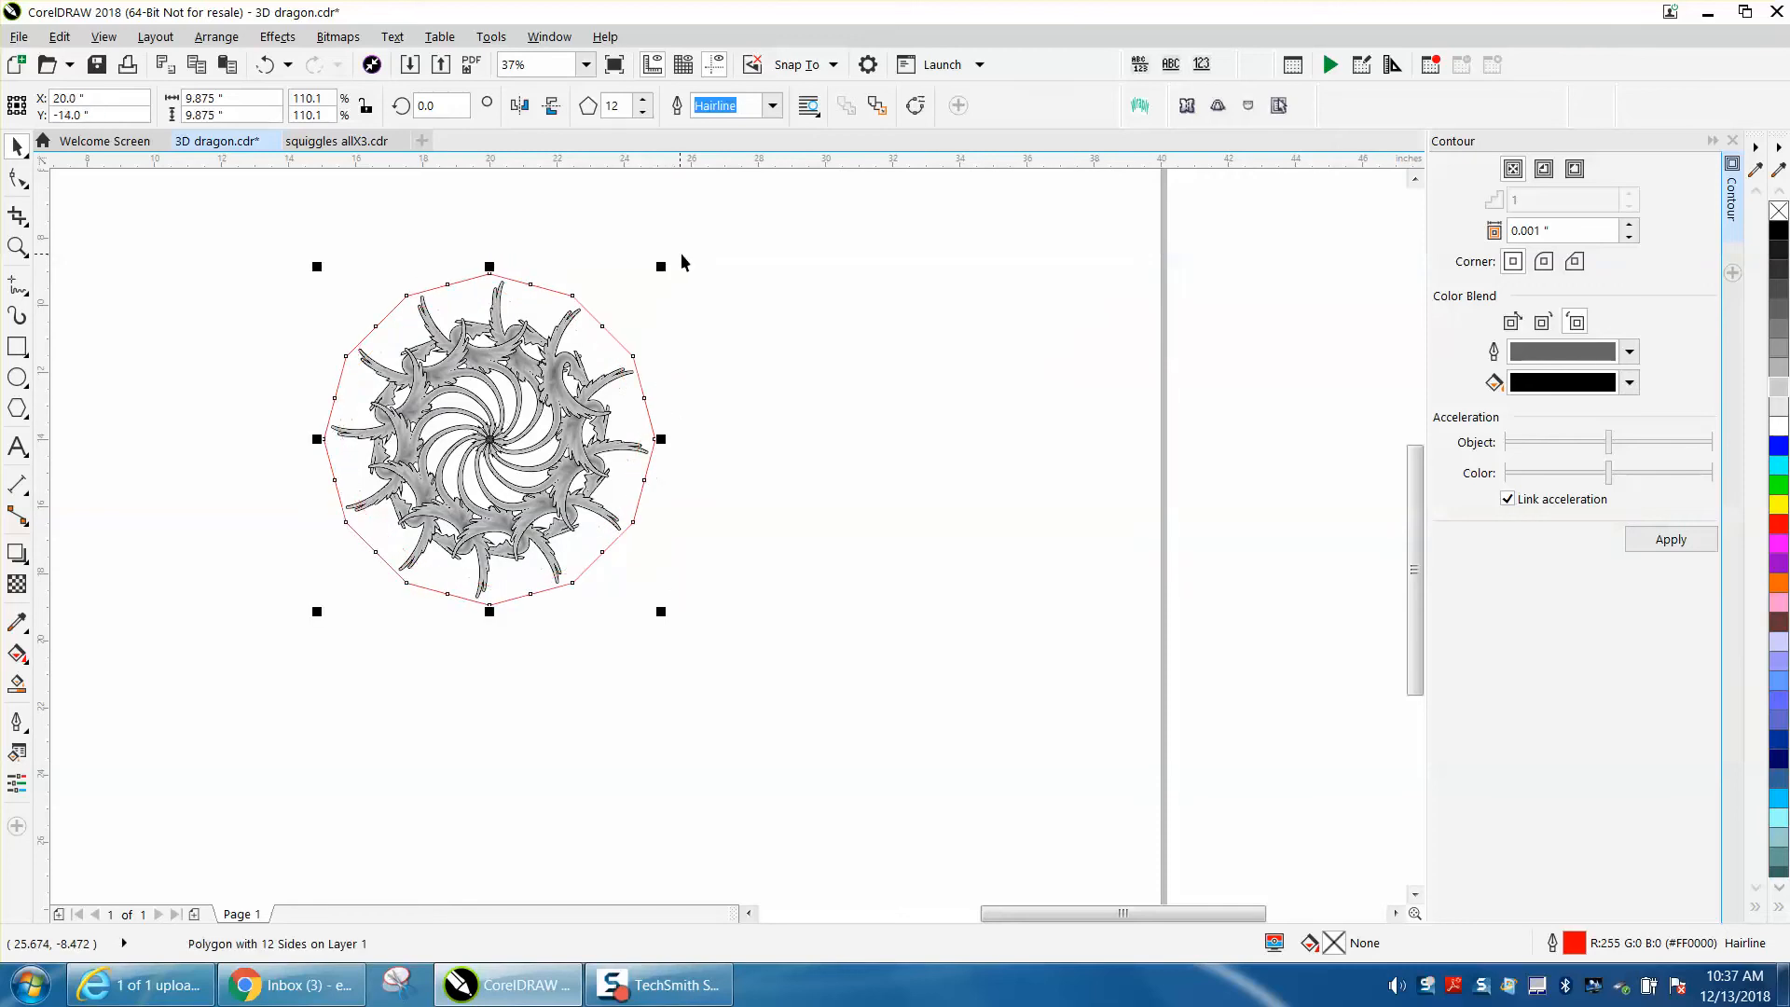
left_click_drag(666, 264, 688, 250)
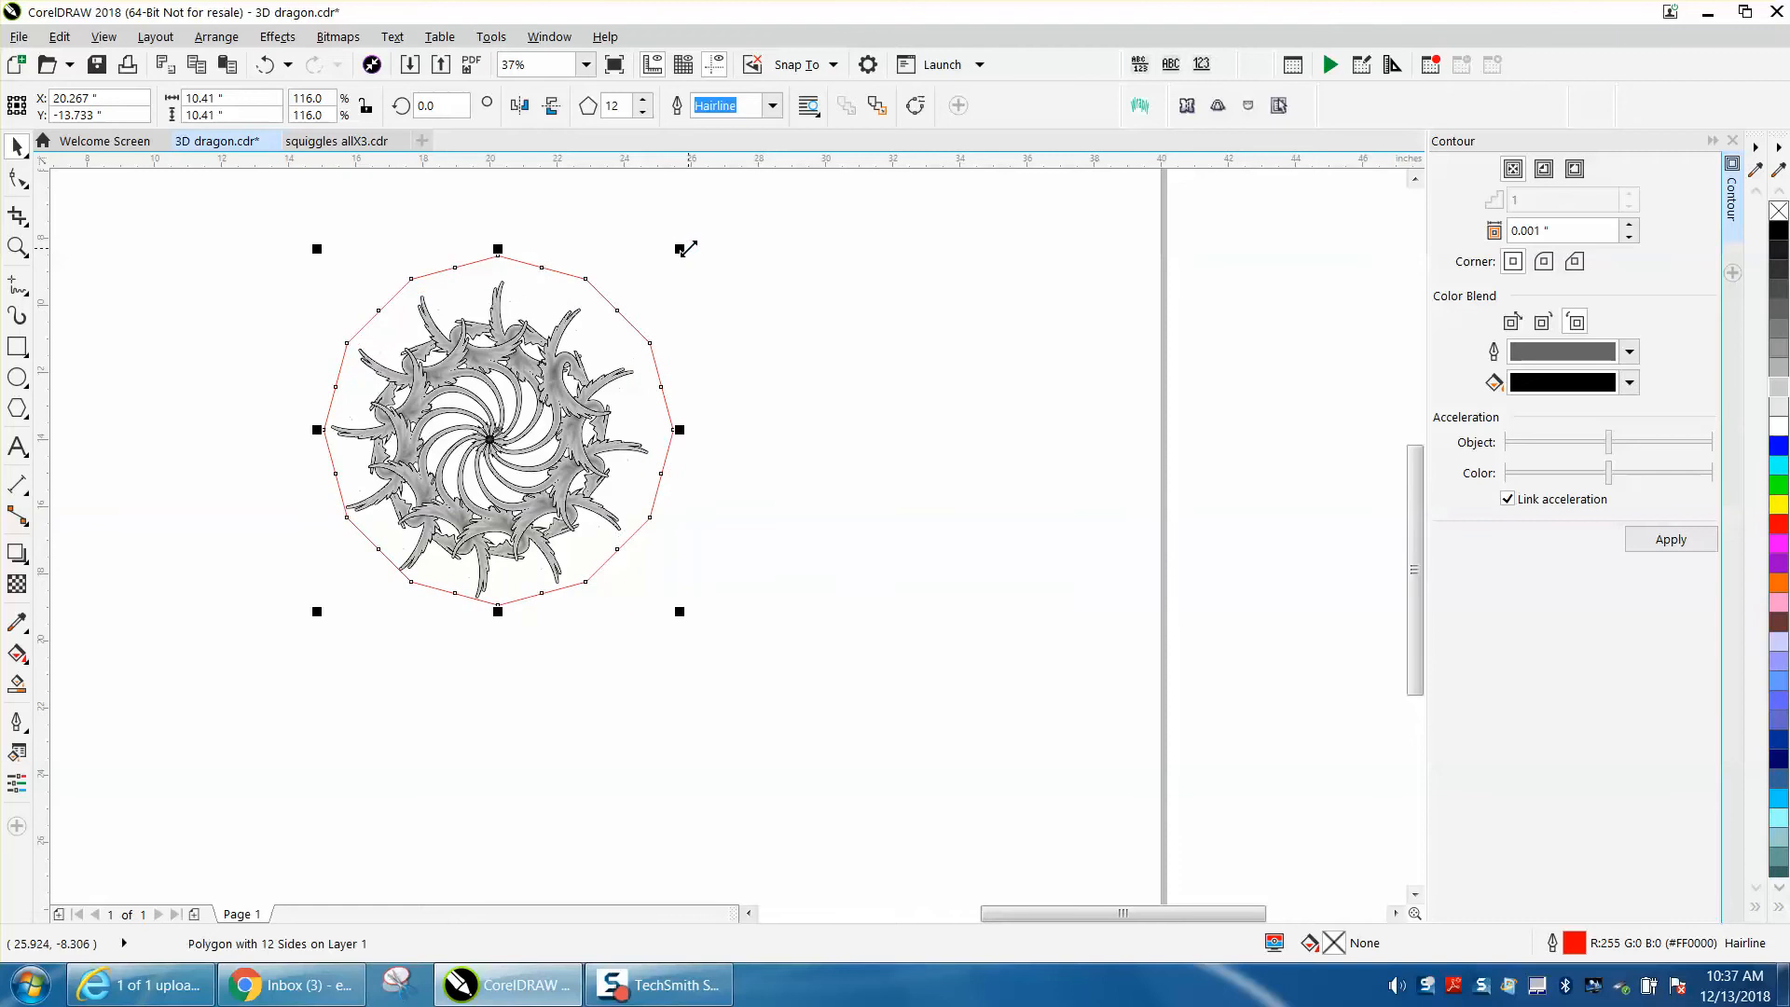
Step: Reshape the polygon into a pinwheel-like star by shifting one of its edge-midpoint nodes inward and sideways between the dragon tips
left_click(17, 246)
left_click_drag(240, 237, 716, 566)
left_click(17, 177)
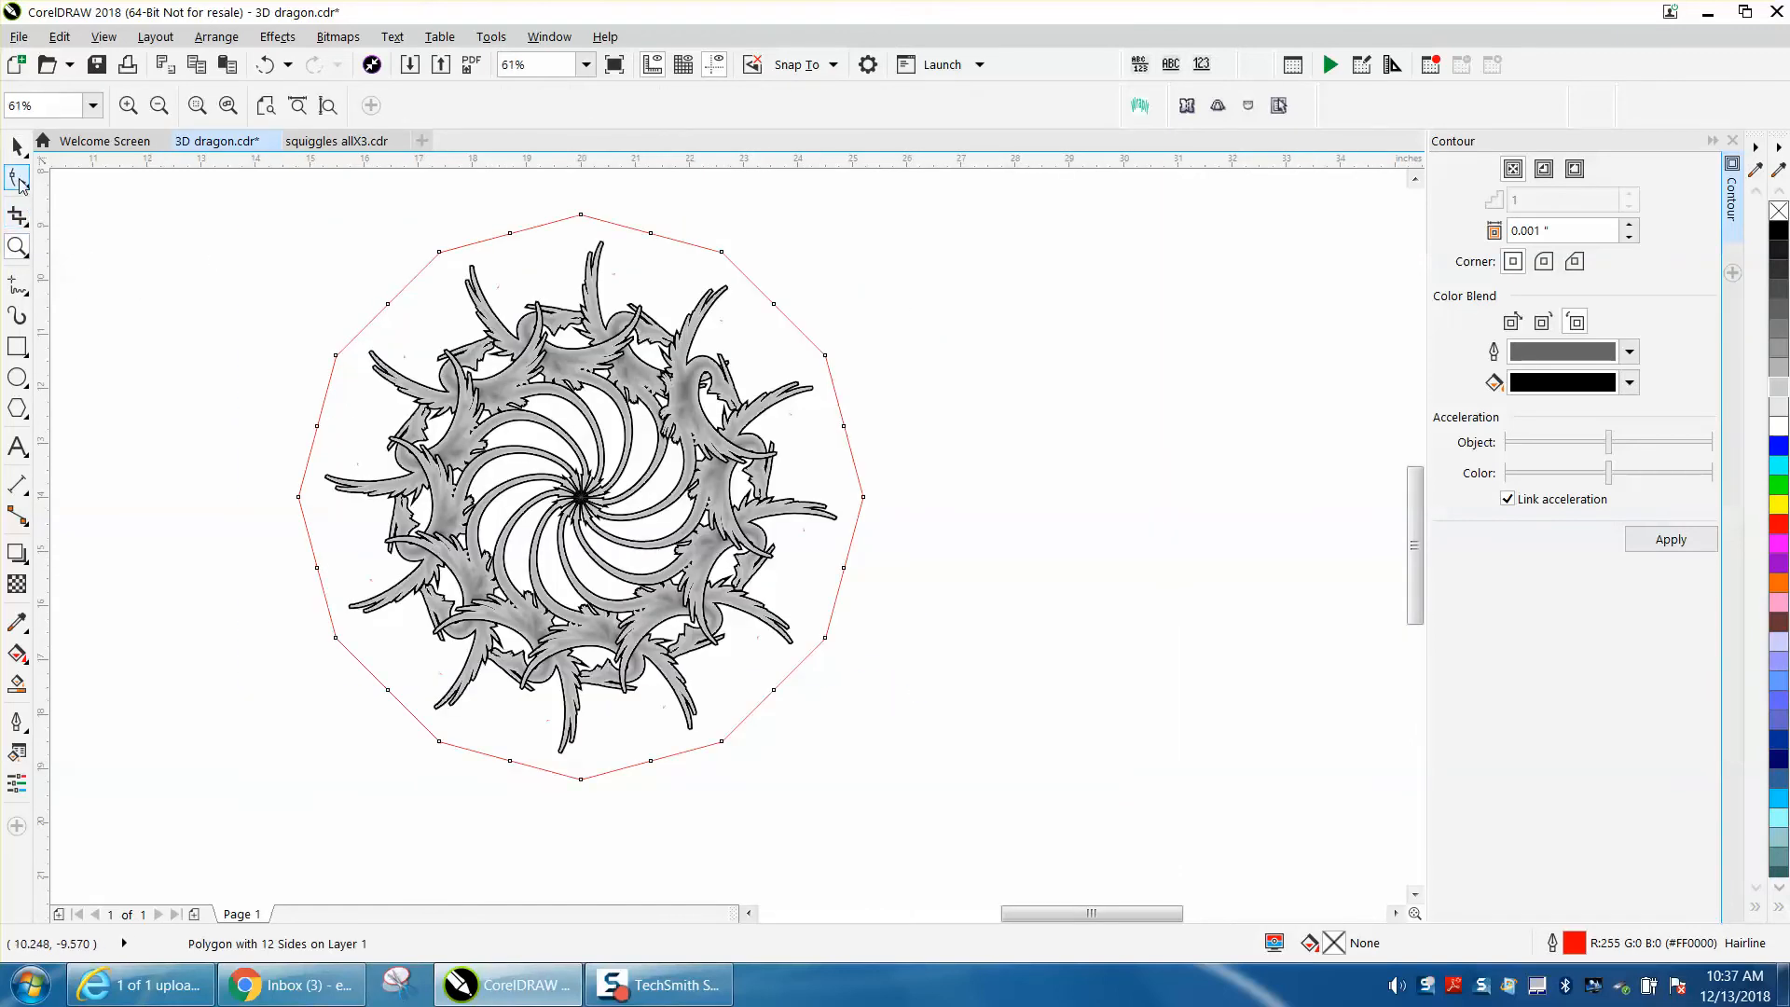
left_click_drag(511, 236, 556, 253)
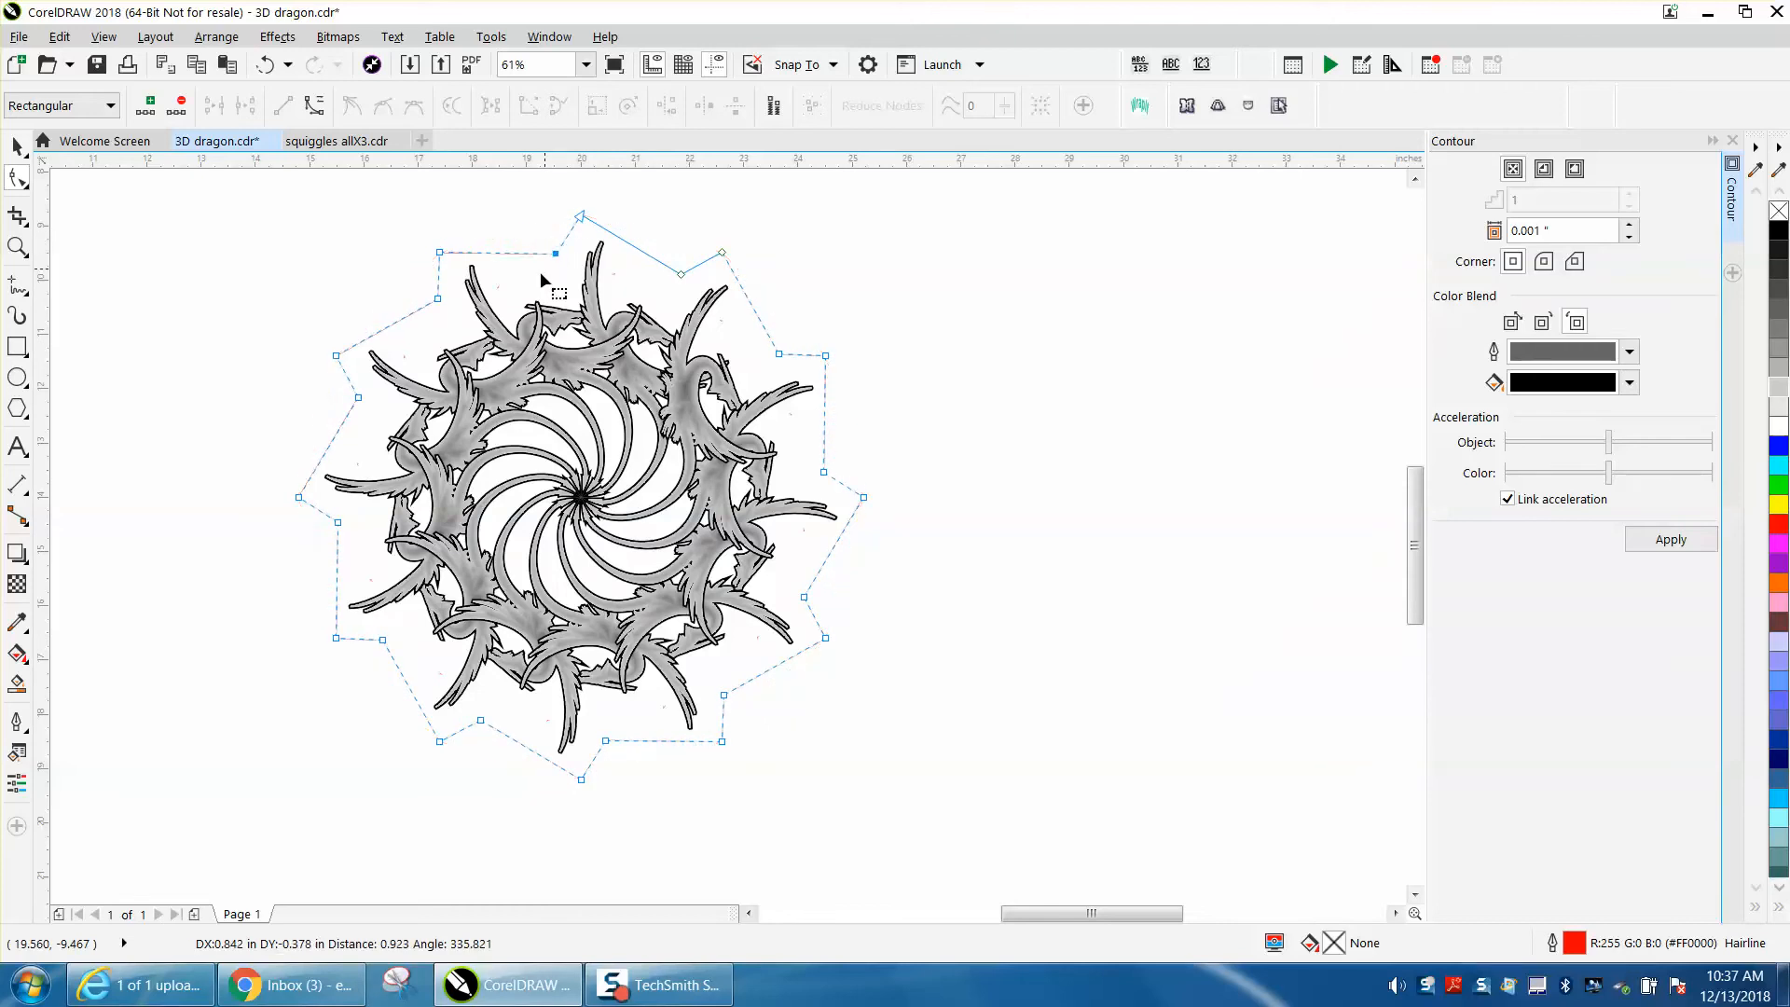
left_click(19, 146)
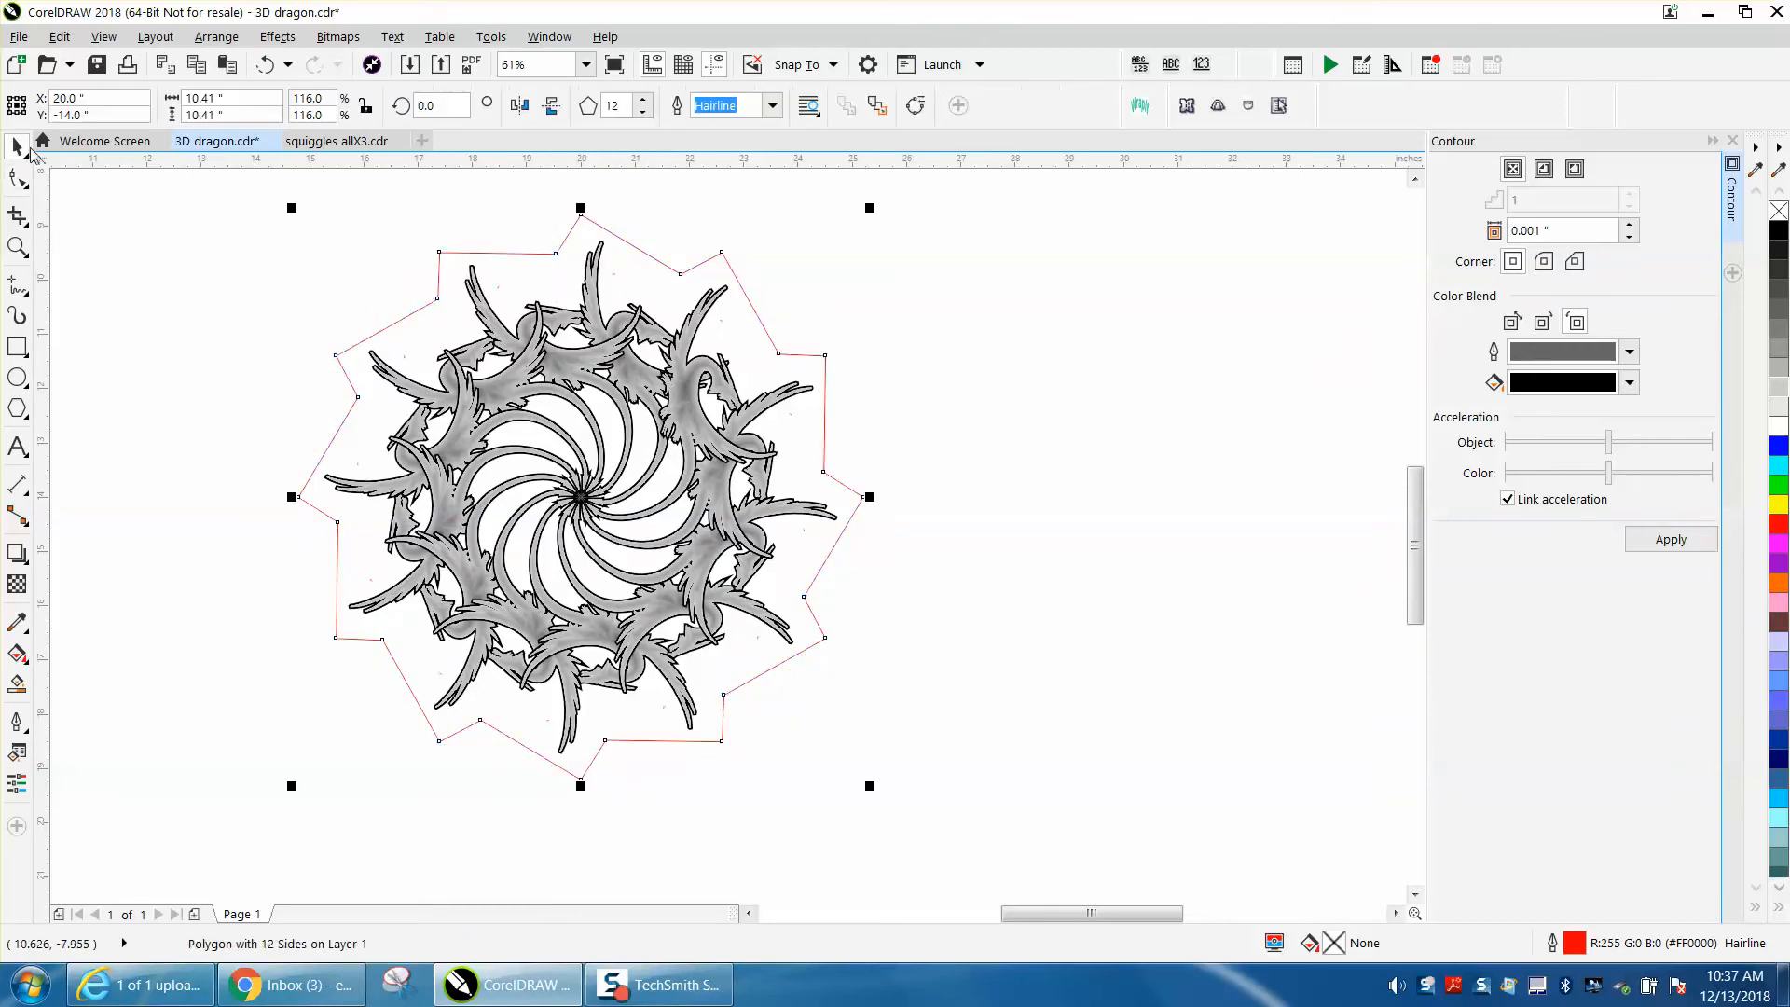
Step: Move the star outline off the dragon wheel to X 30 in
left_click(547, 209)
left_click(651, 259)
key("Right")
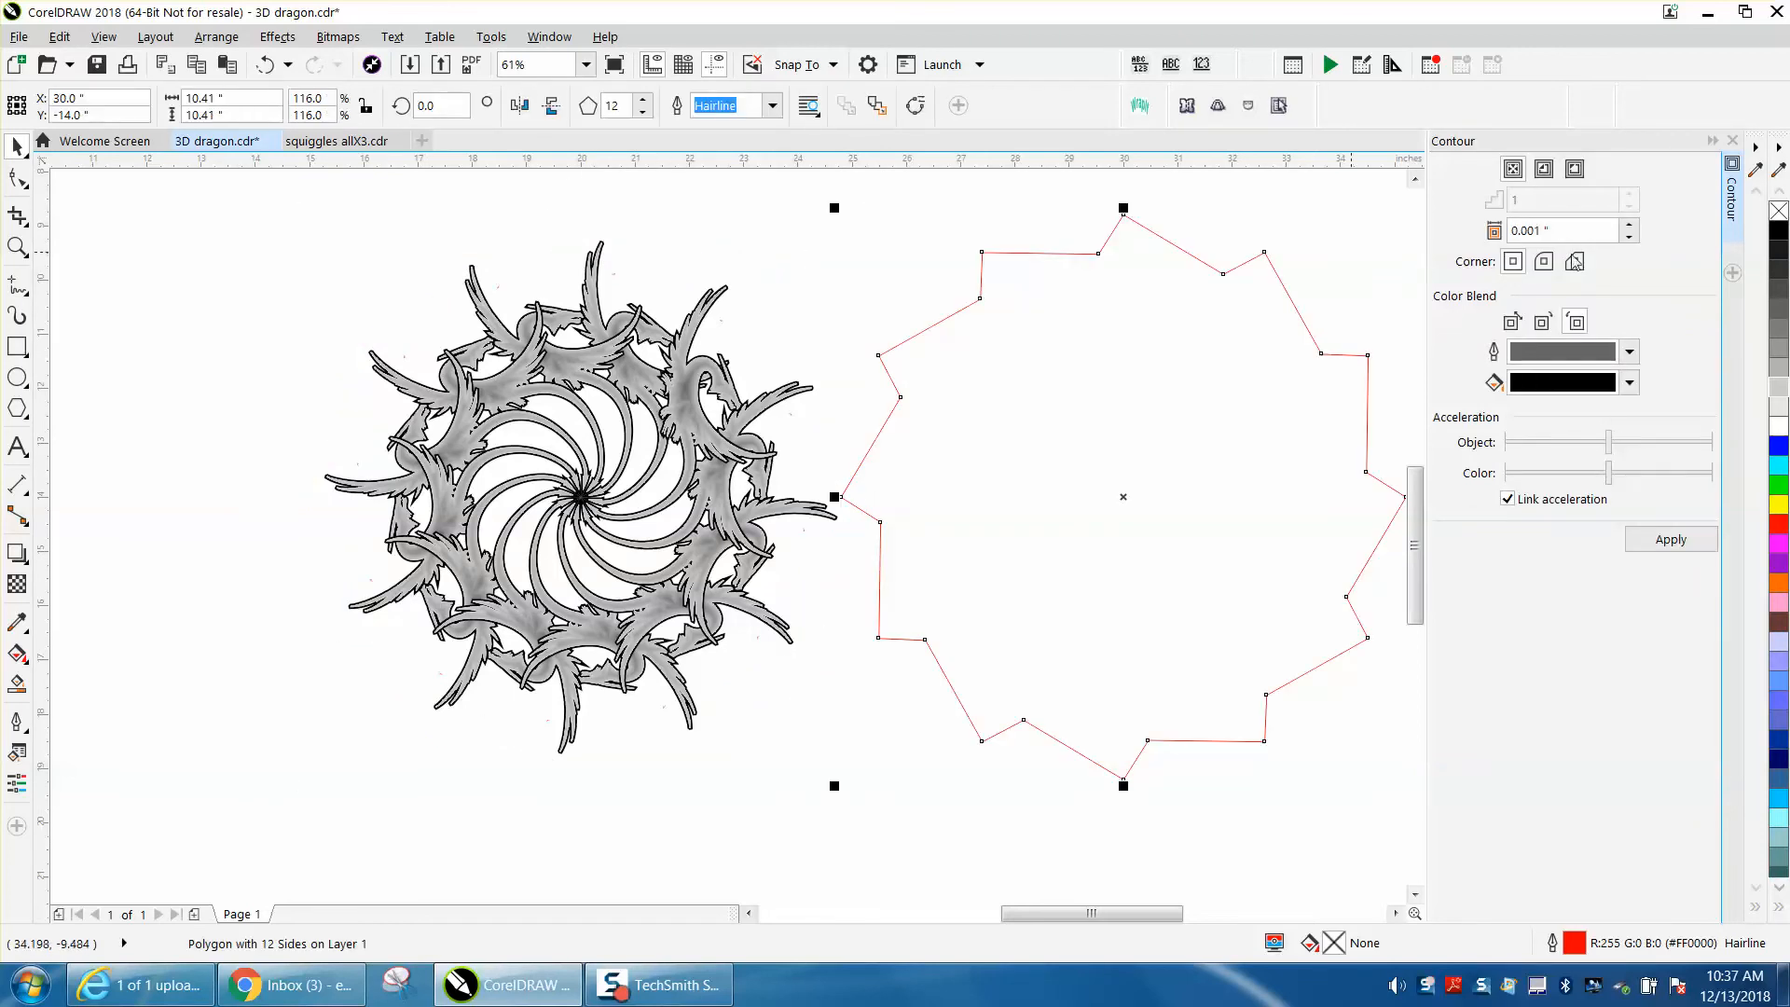
Step: Try the star filled black without an outline behind the dragon wheel, and undo its reordering and move
left_click(1780, 231)
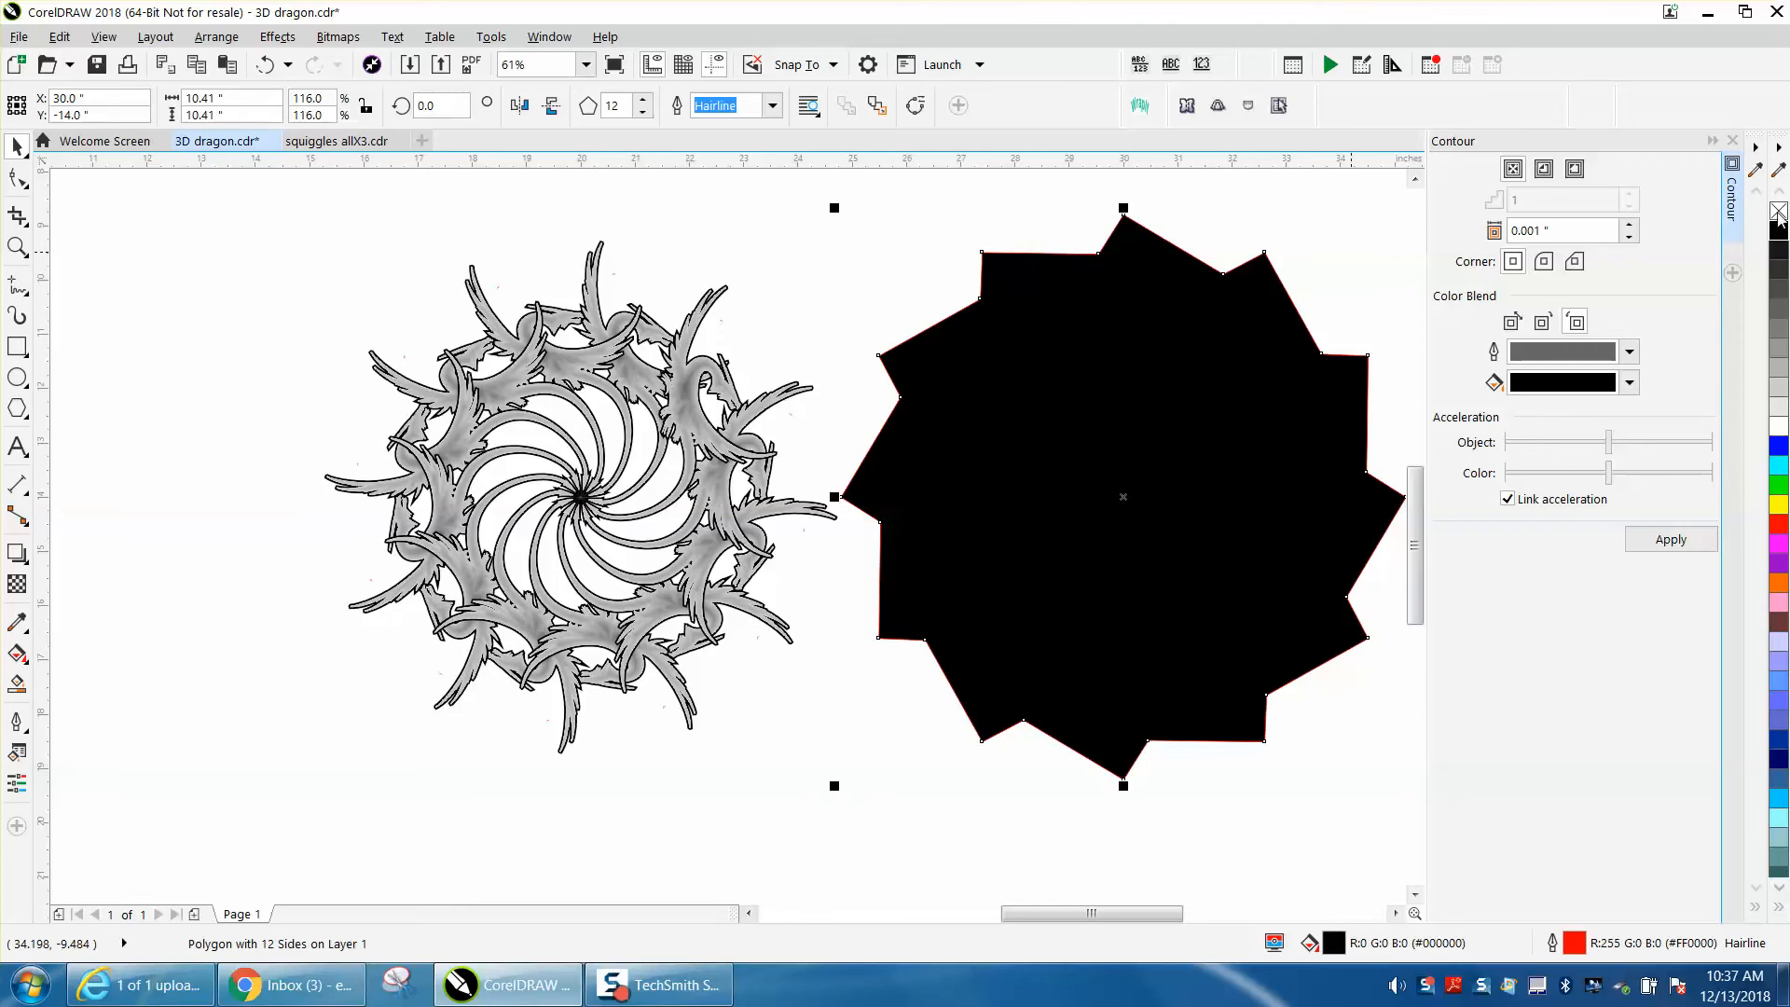
right_click(1779, 214)
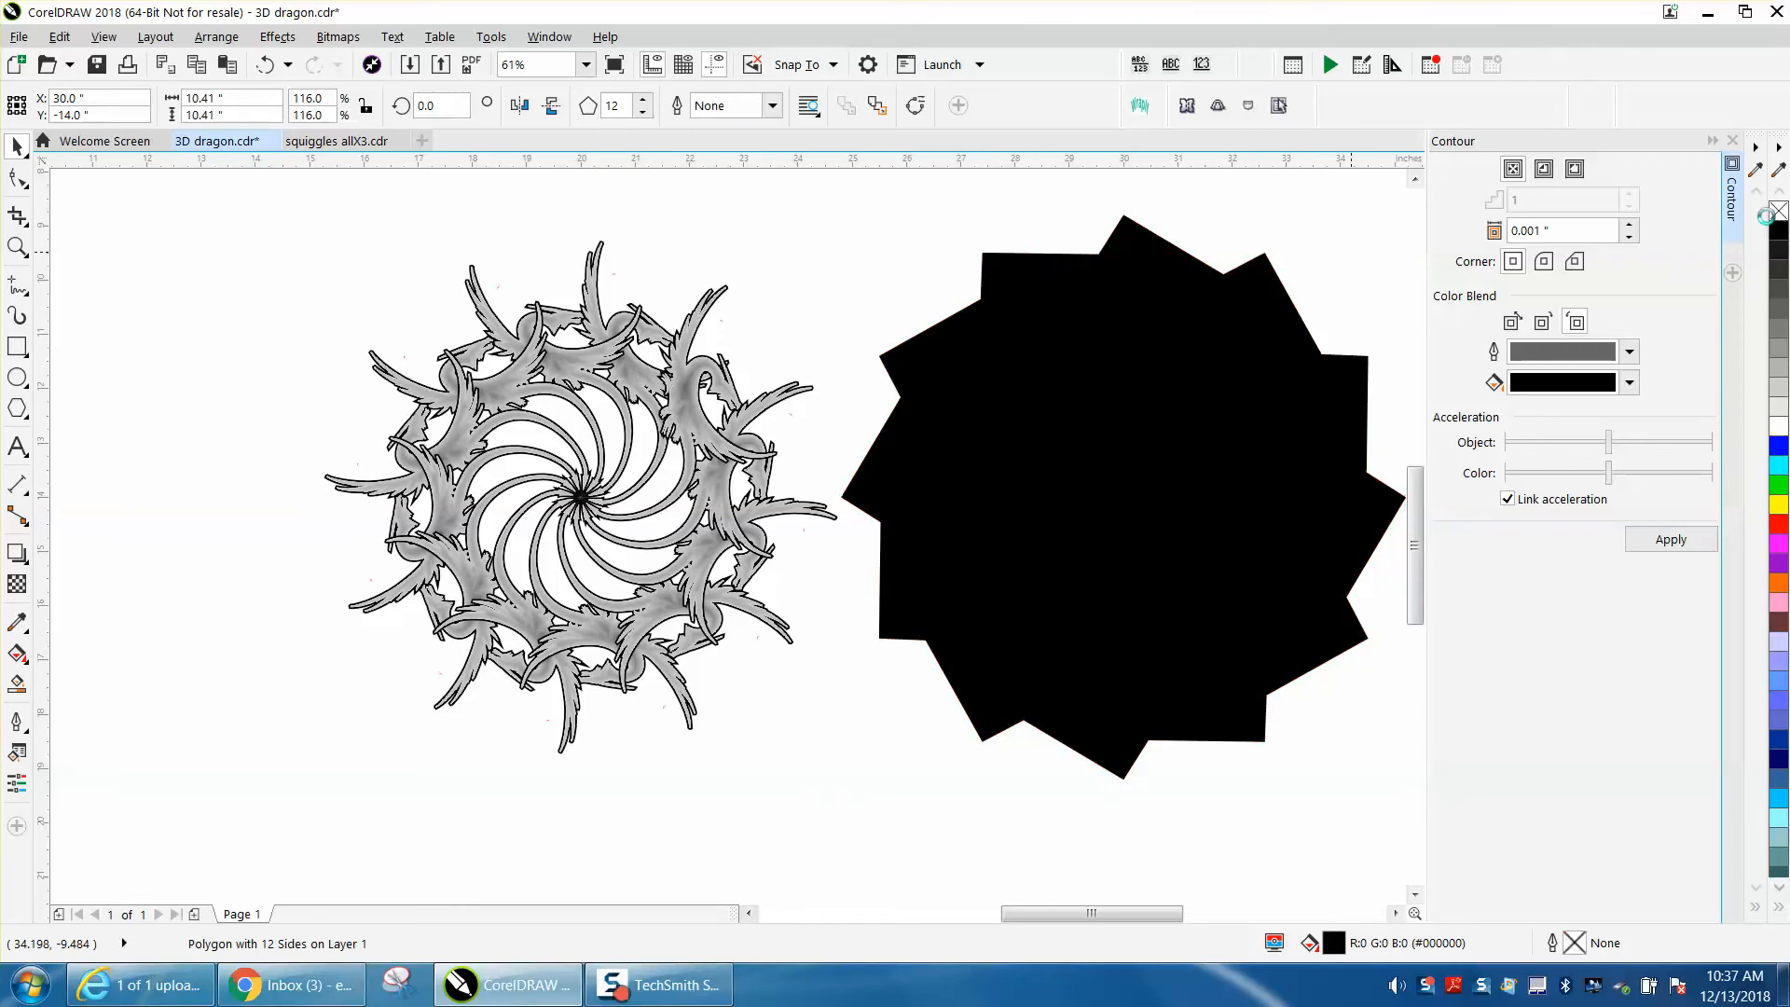
key("Left")
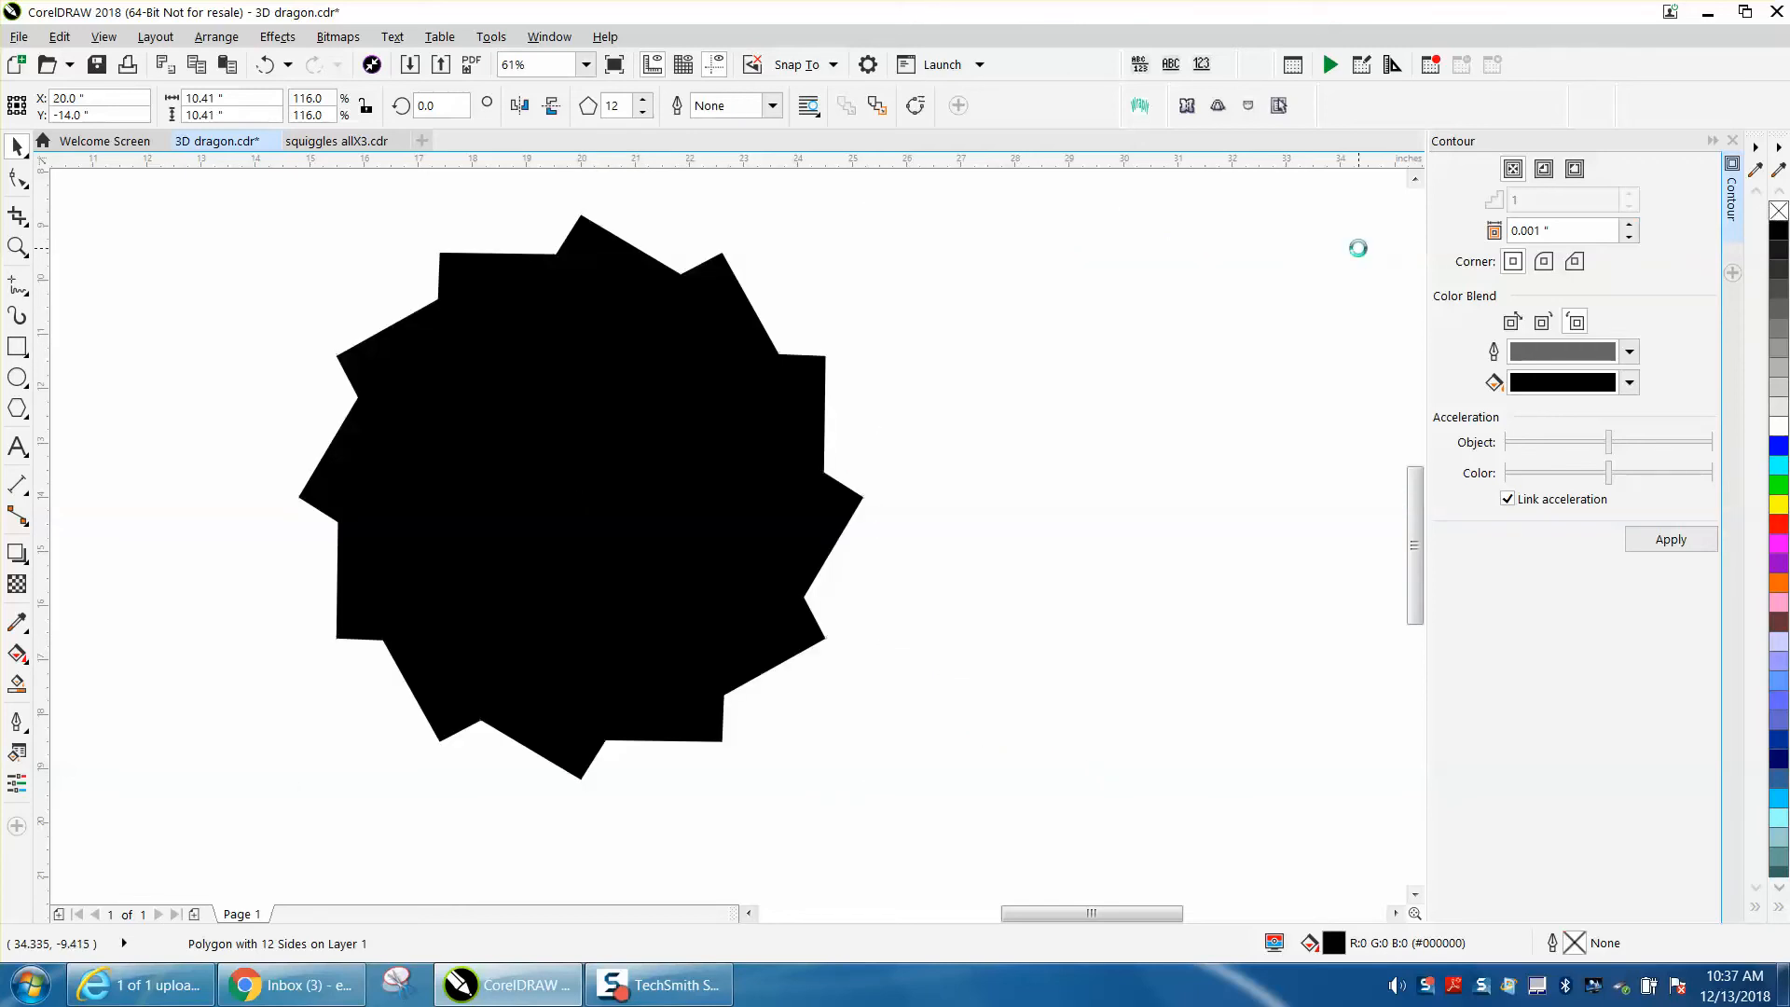
key("shift+Page_Down")
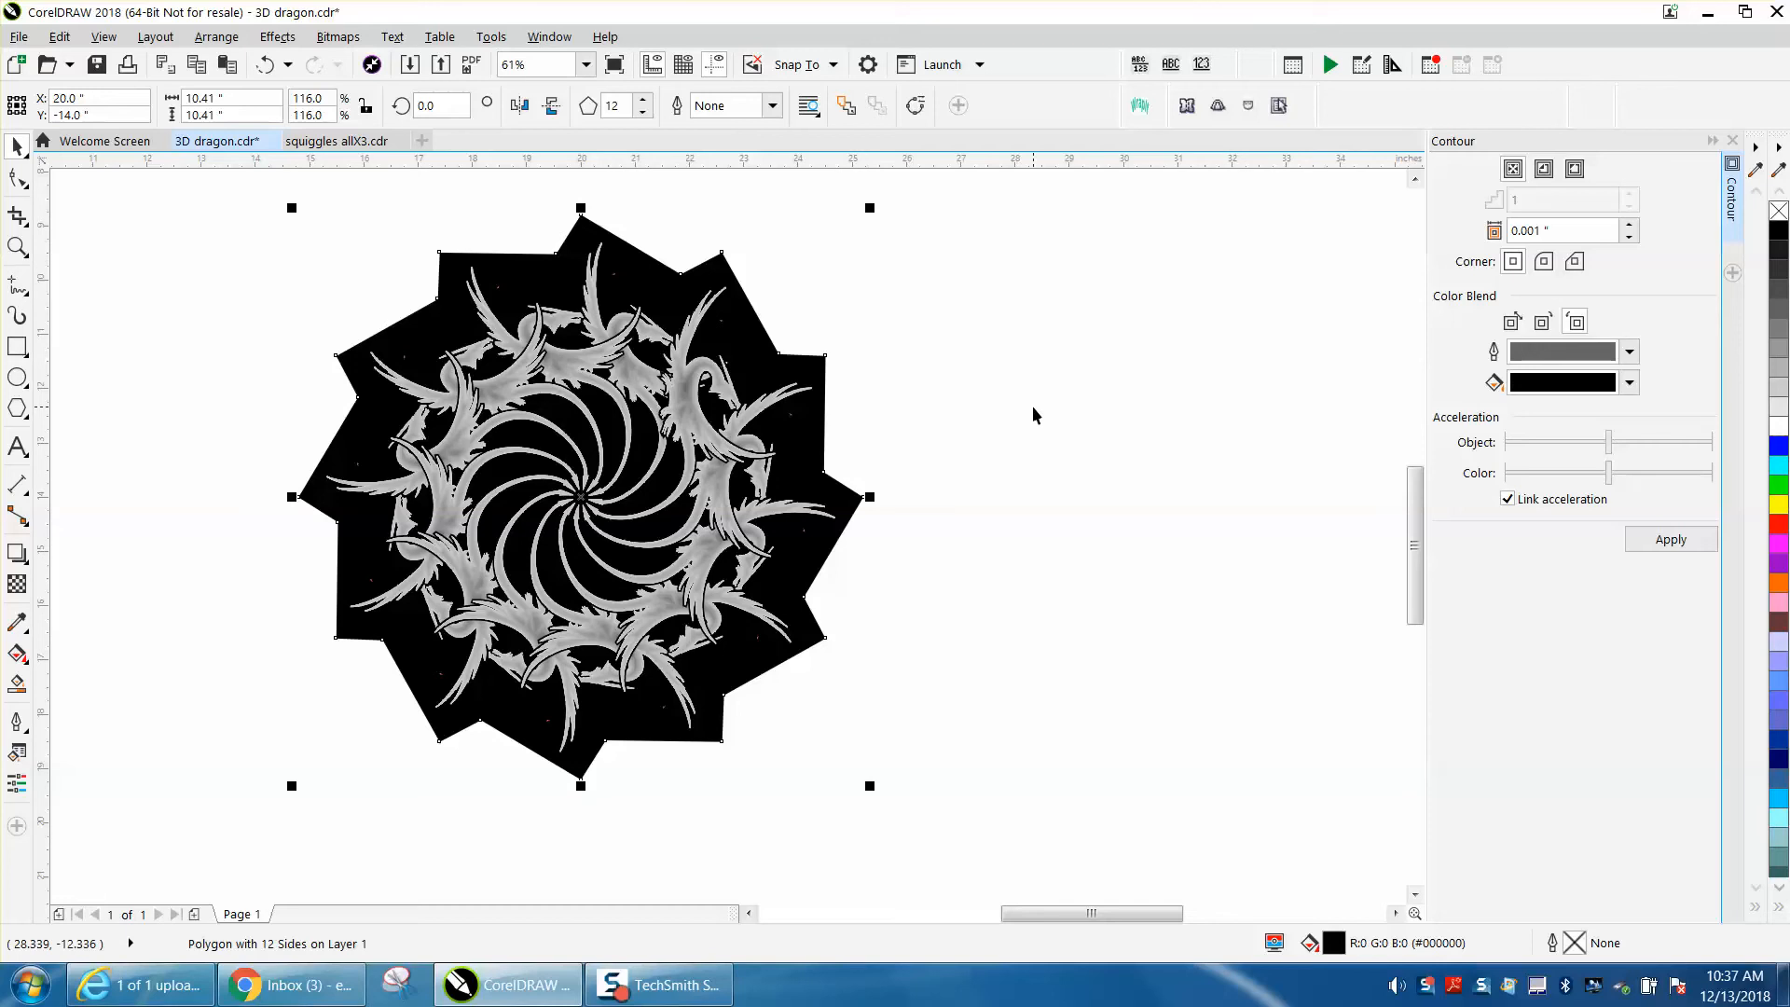
left_click(266, 65)
left_click(266, 66)
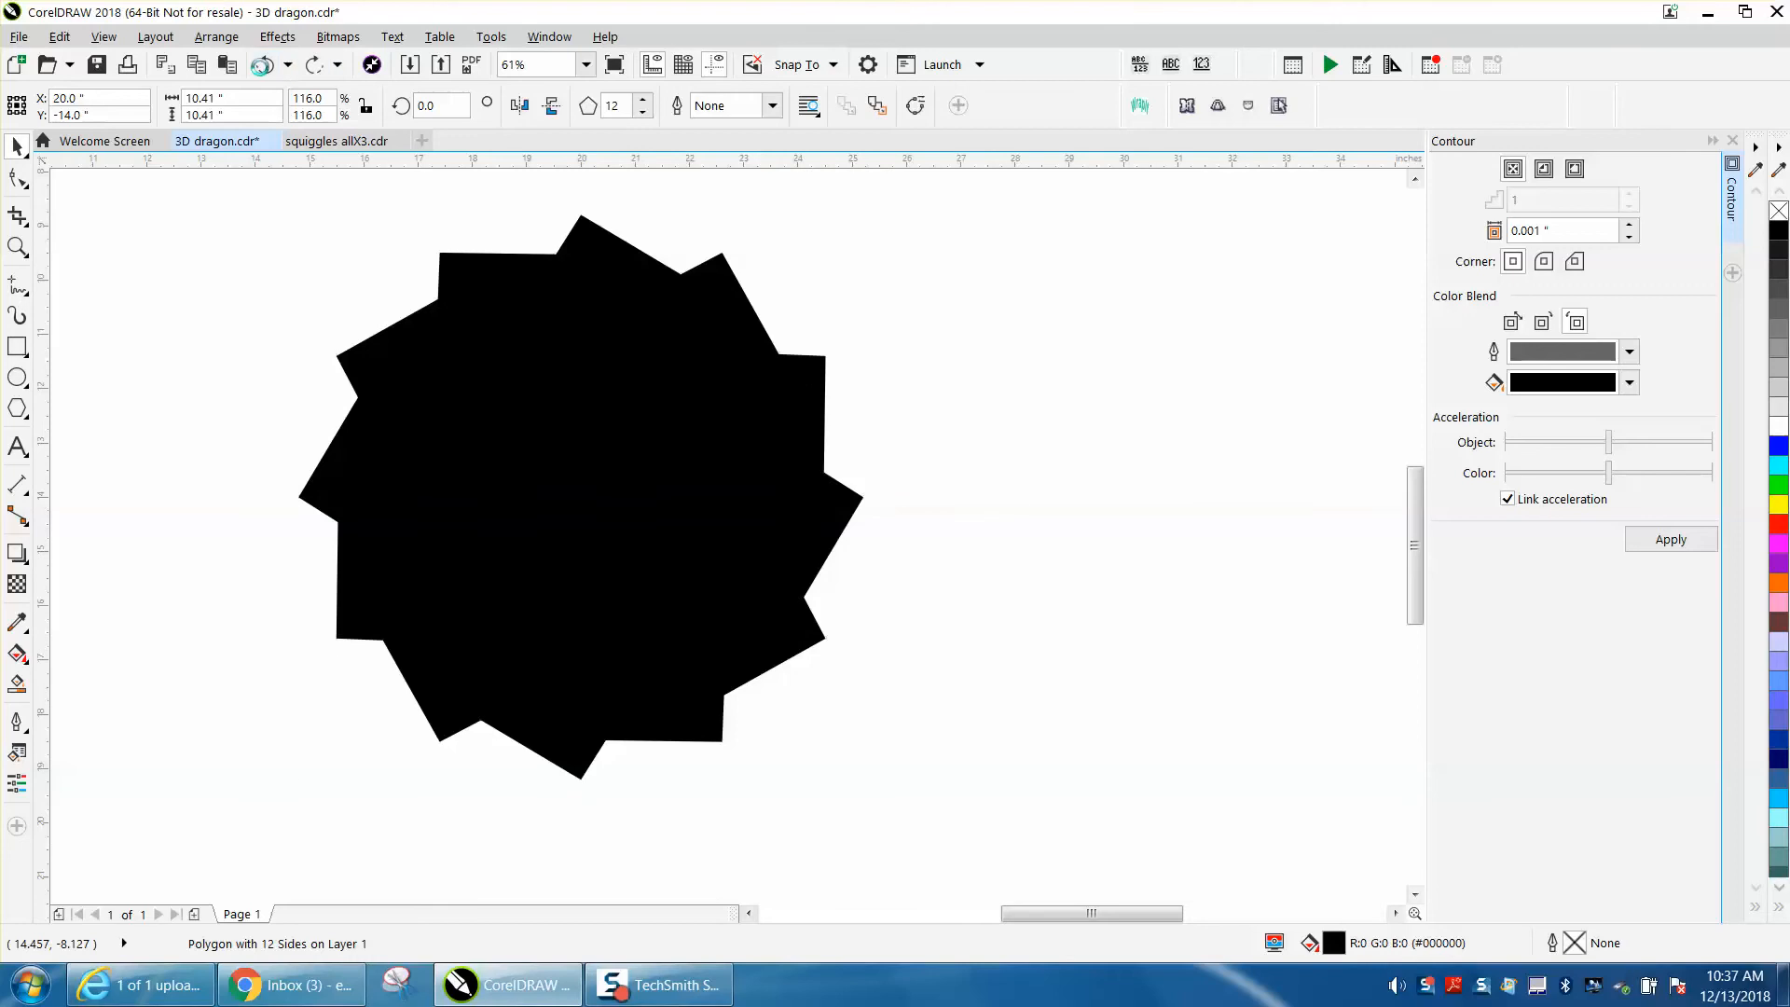
Step: Give the star no fill and a 50% Black outline, and contour it to center at 0.001 in with an 80% Black contour outline
left_click(1779, 213)
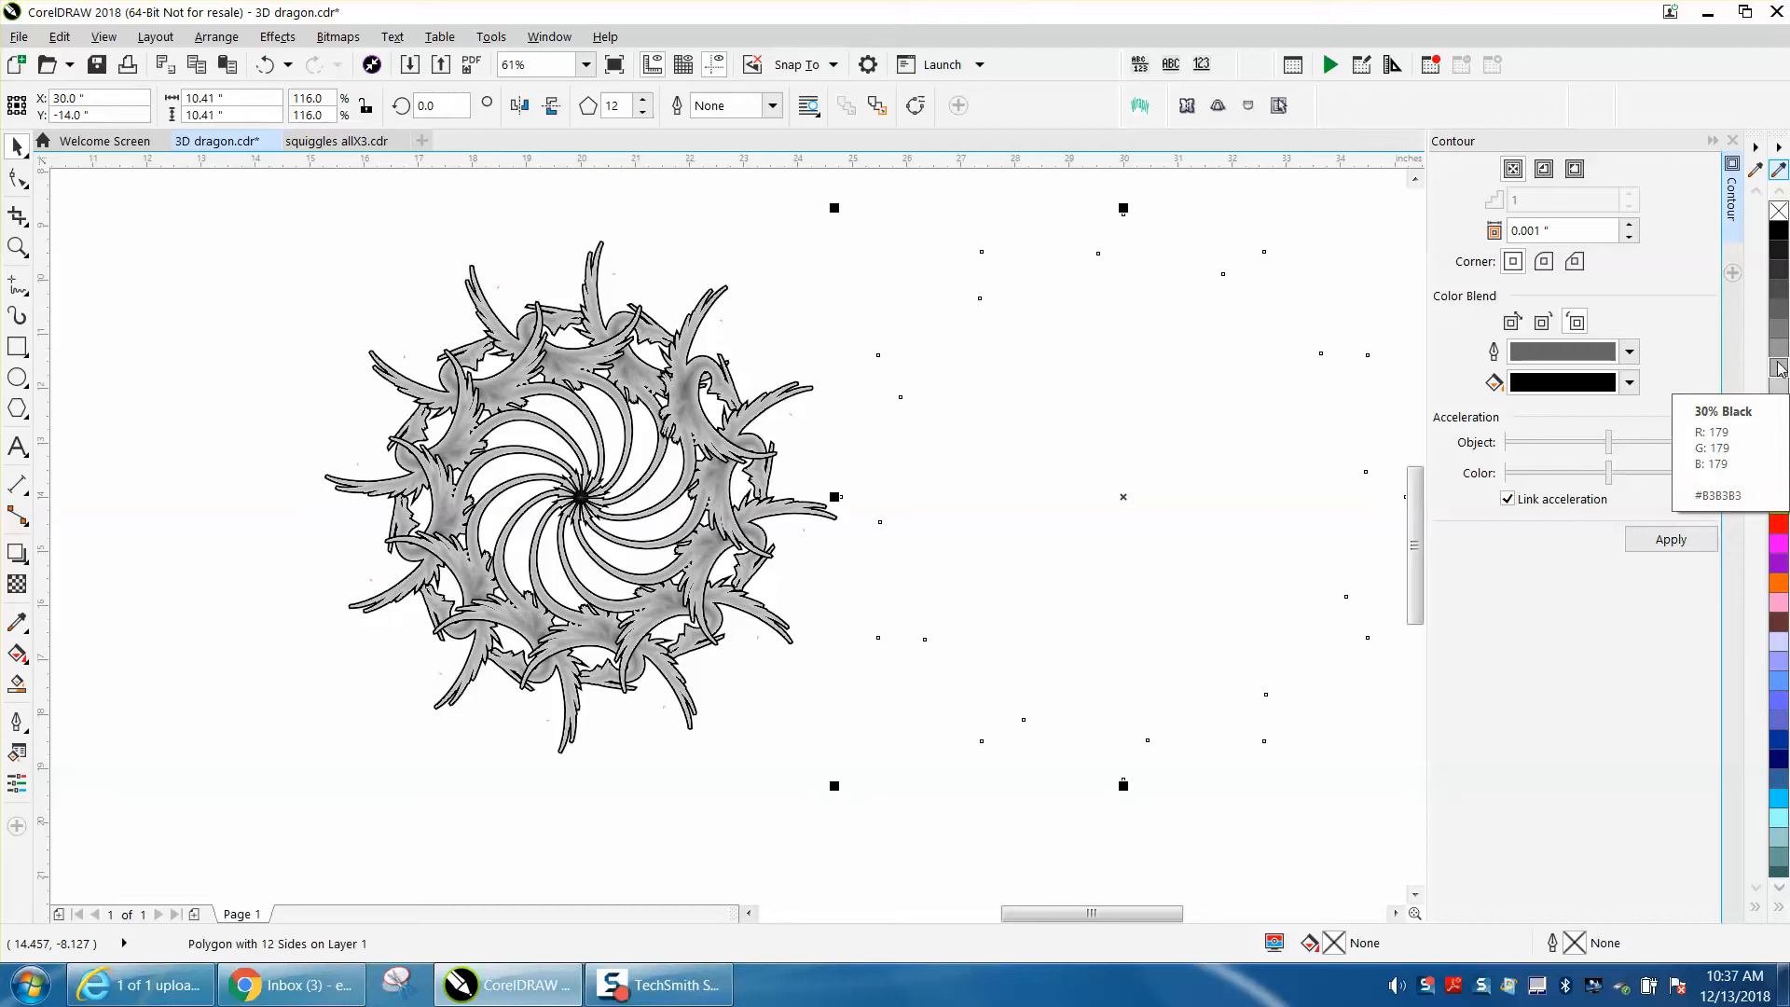
right_click(1779, 332)
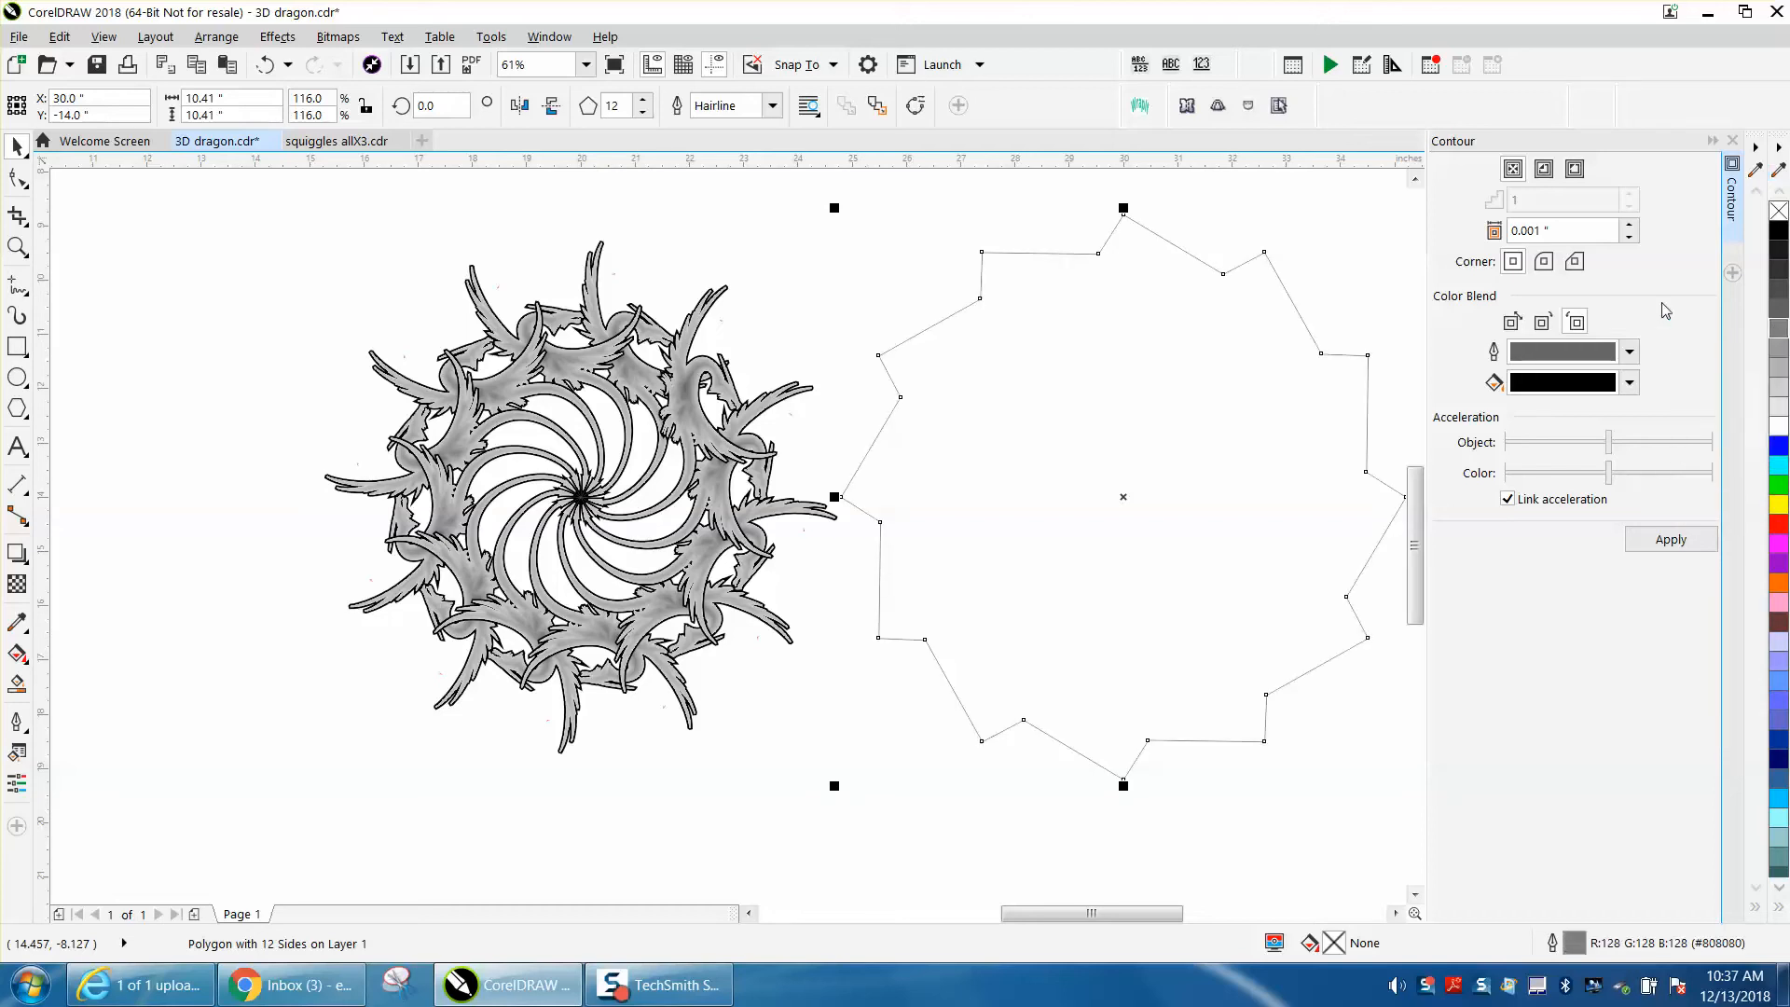
left_click(1630, 354)
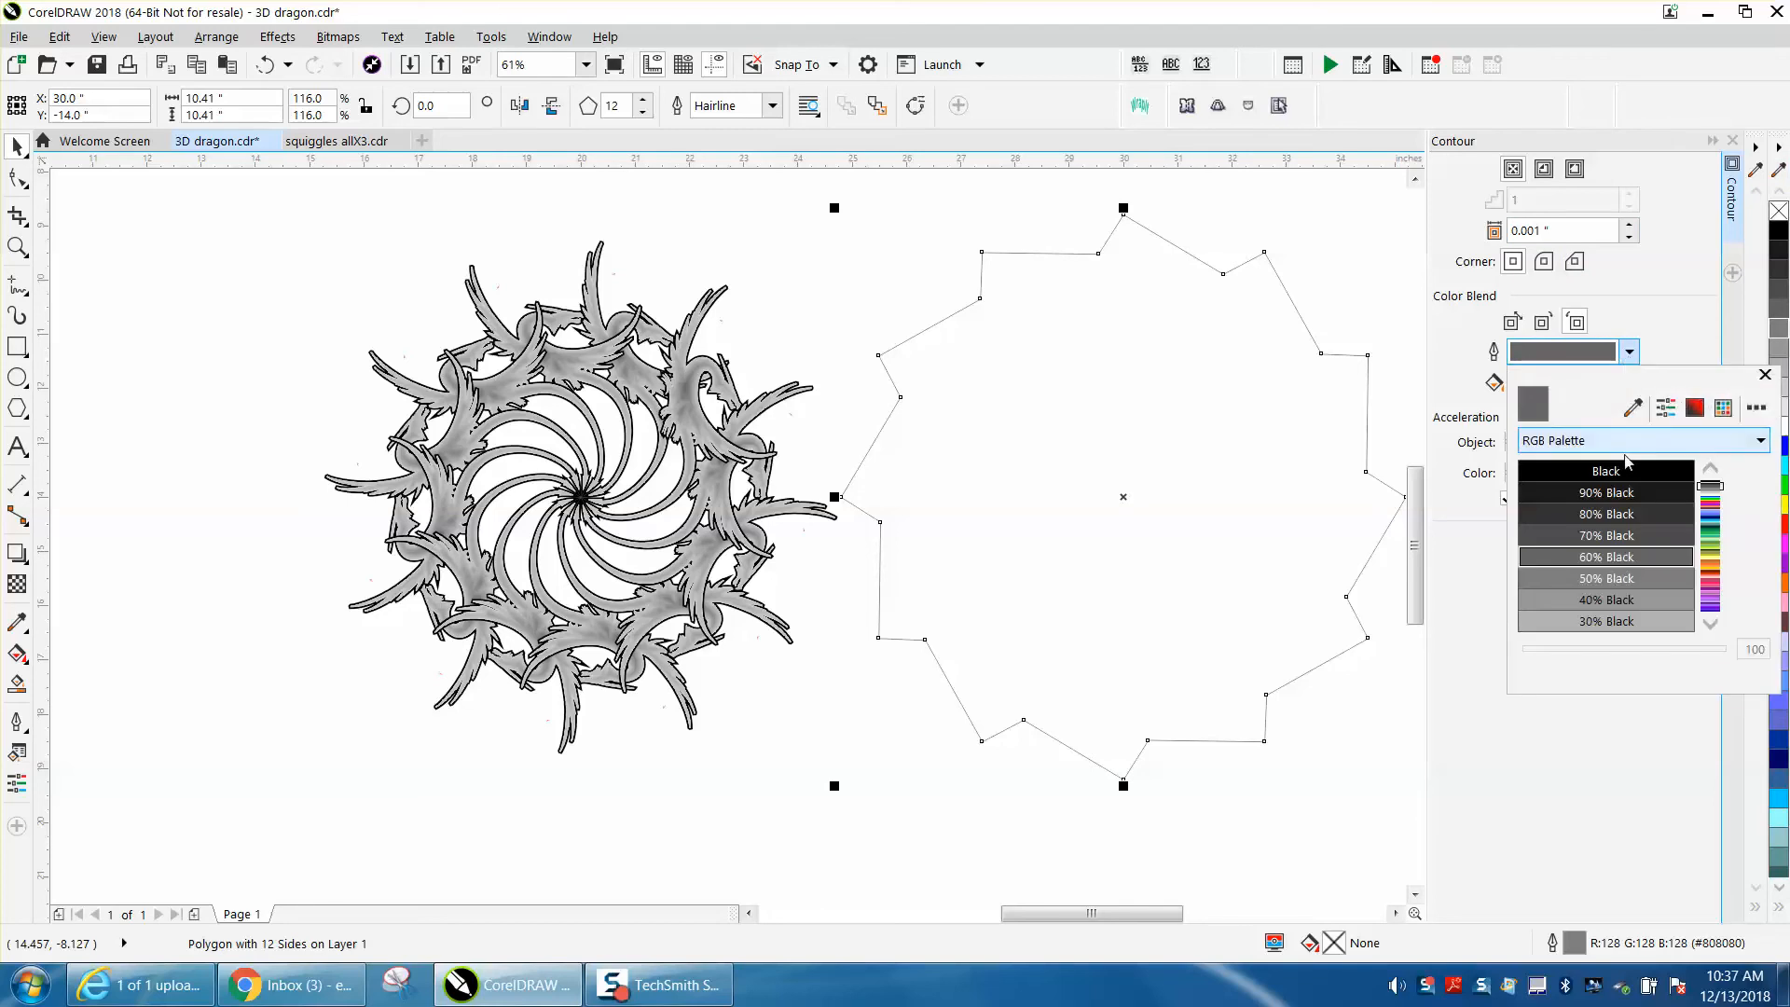
left_click(1620, 515)
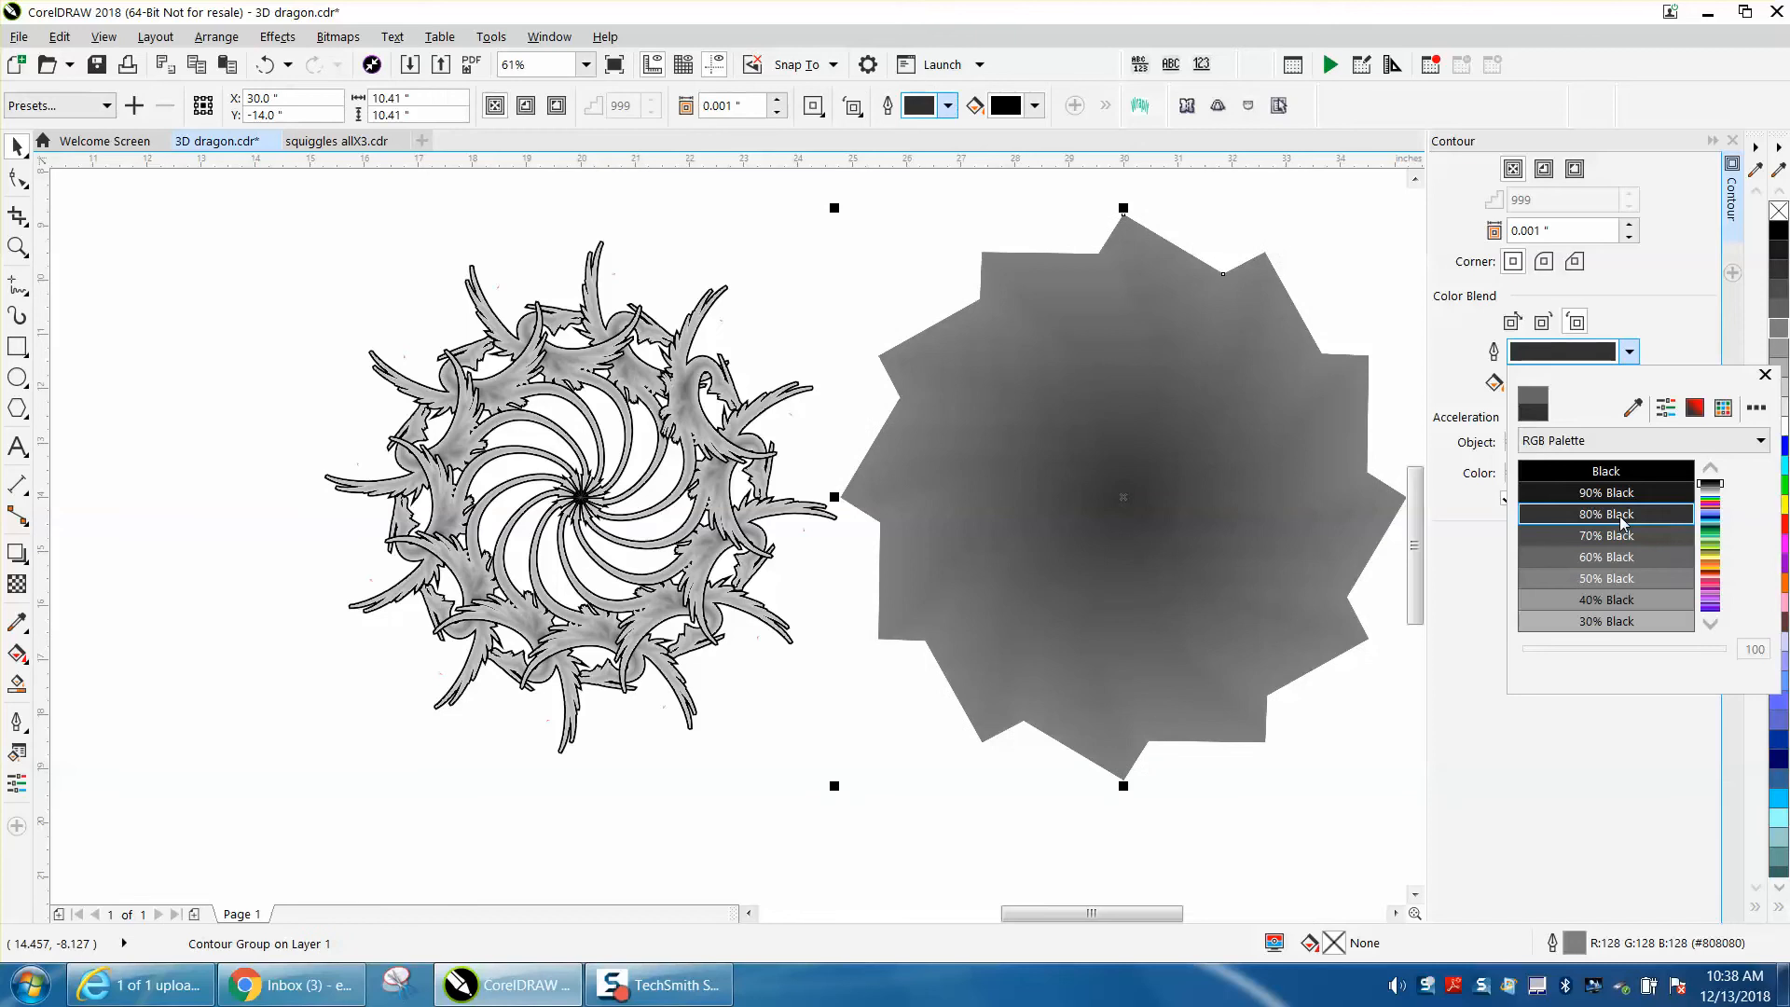
Step: Center the contoured star on the page and send it behind the dragon wheel
left_click(20, 150)
left_click(1050, 302)
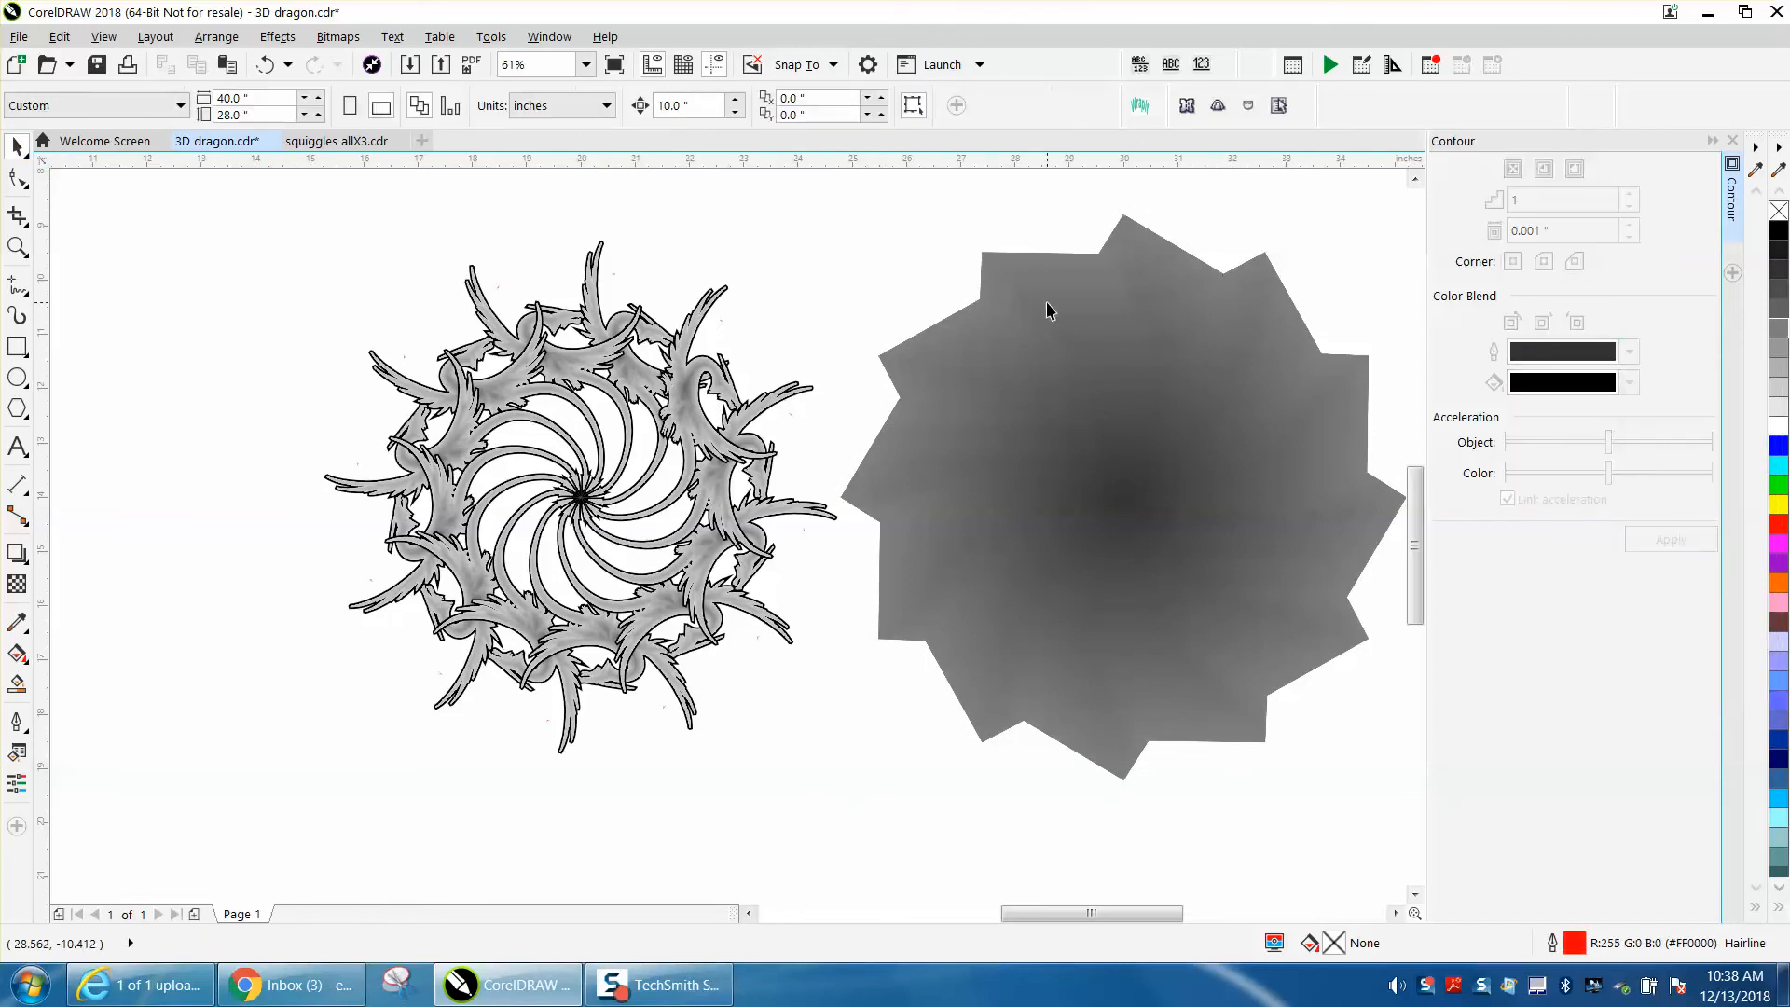
key("p")
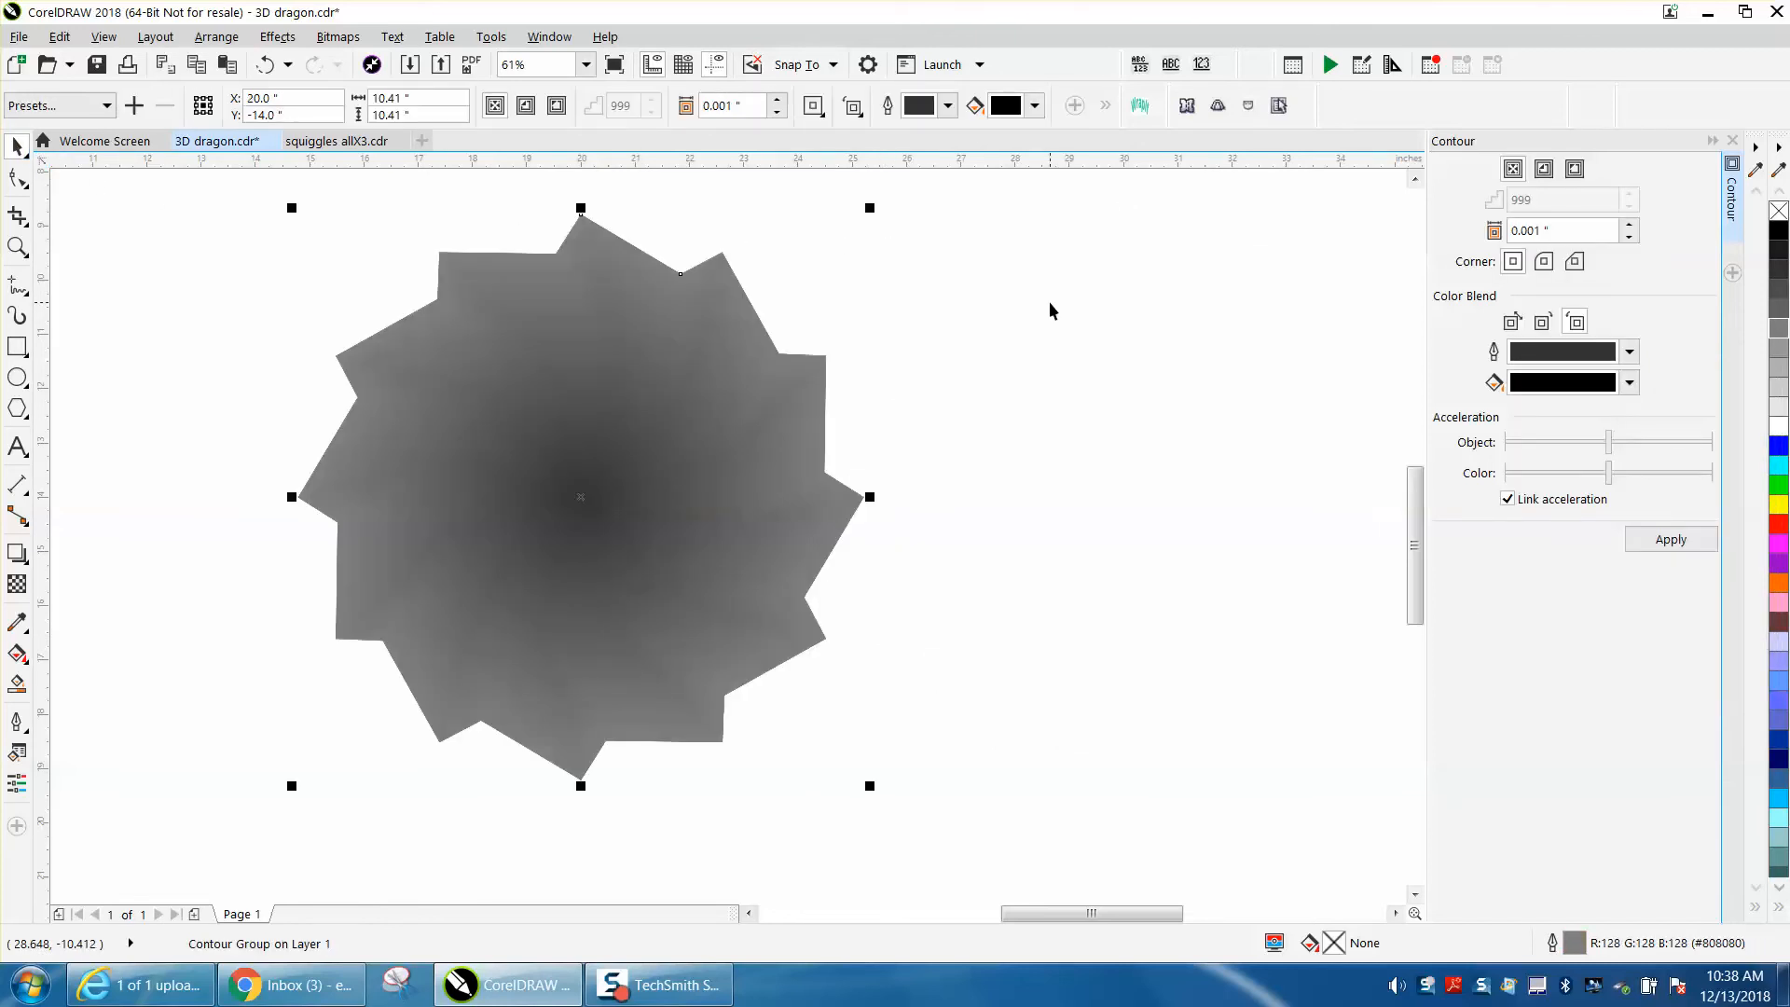
key("shift+Page_Down")
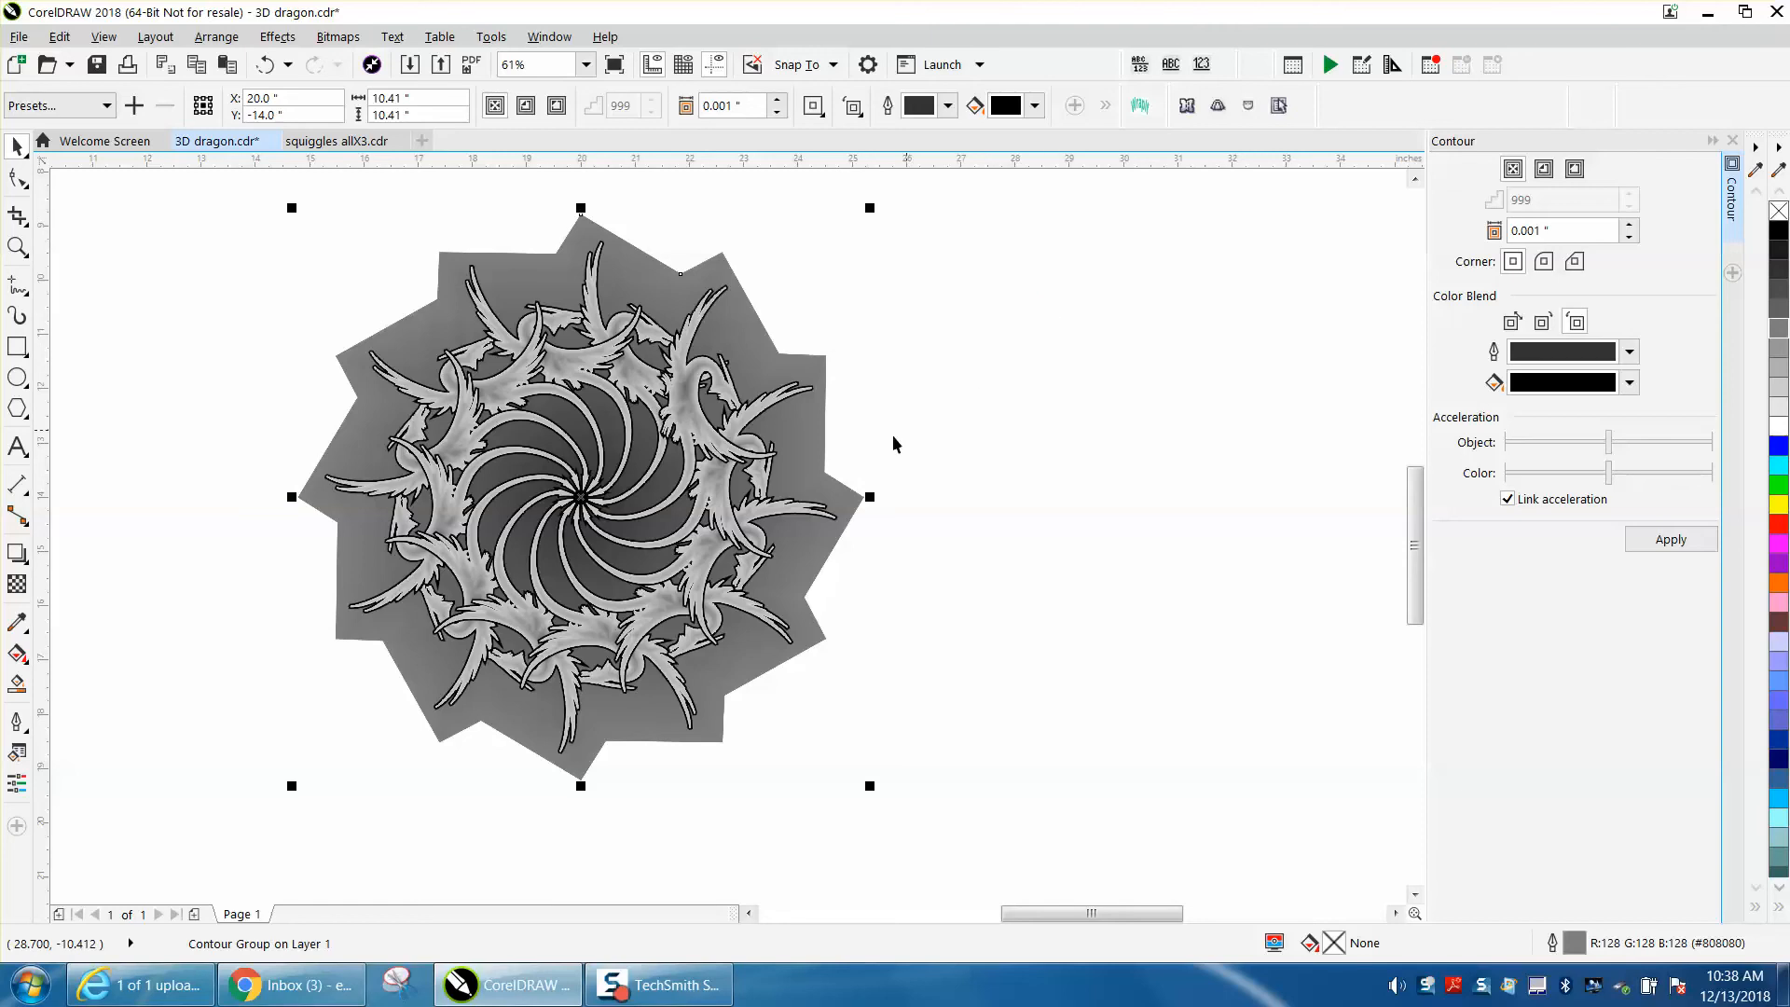
Step: Change the star's contour to a single outside step with a 0.25 in offset
left_click(17, 215)
left_click(16, 146)
left_click(360, 218)
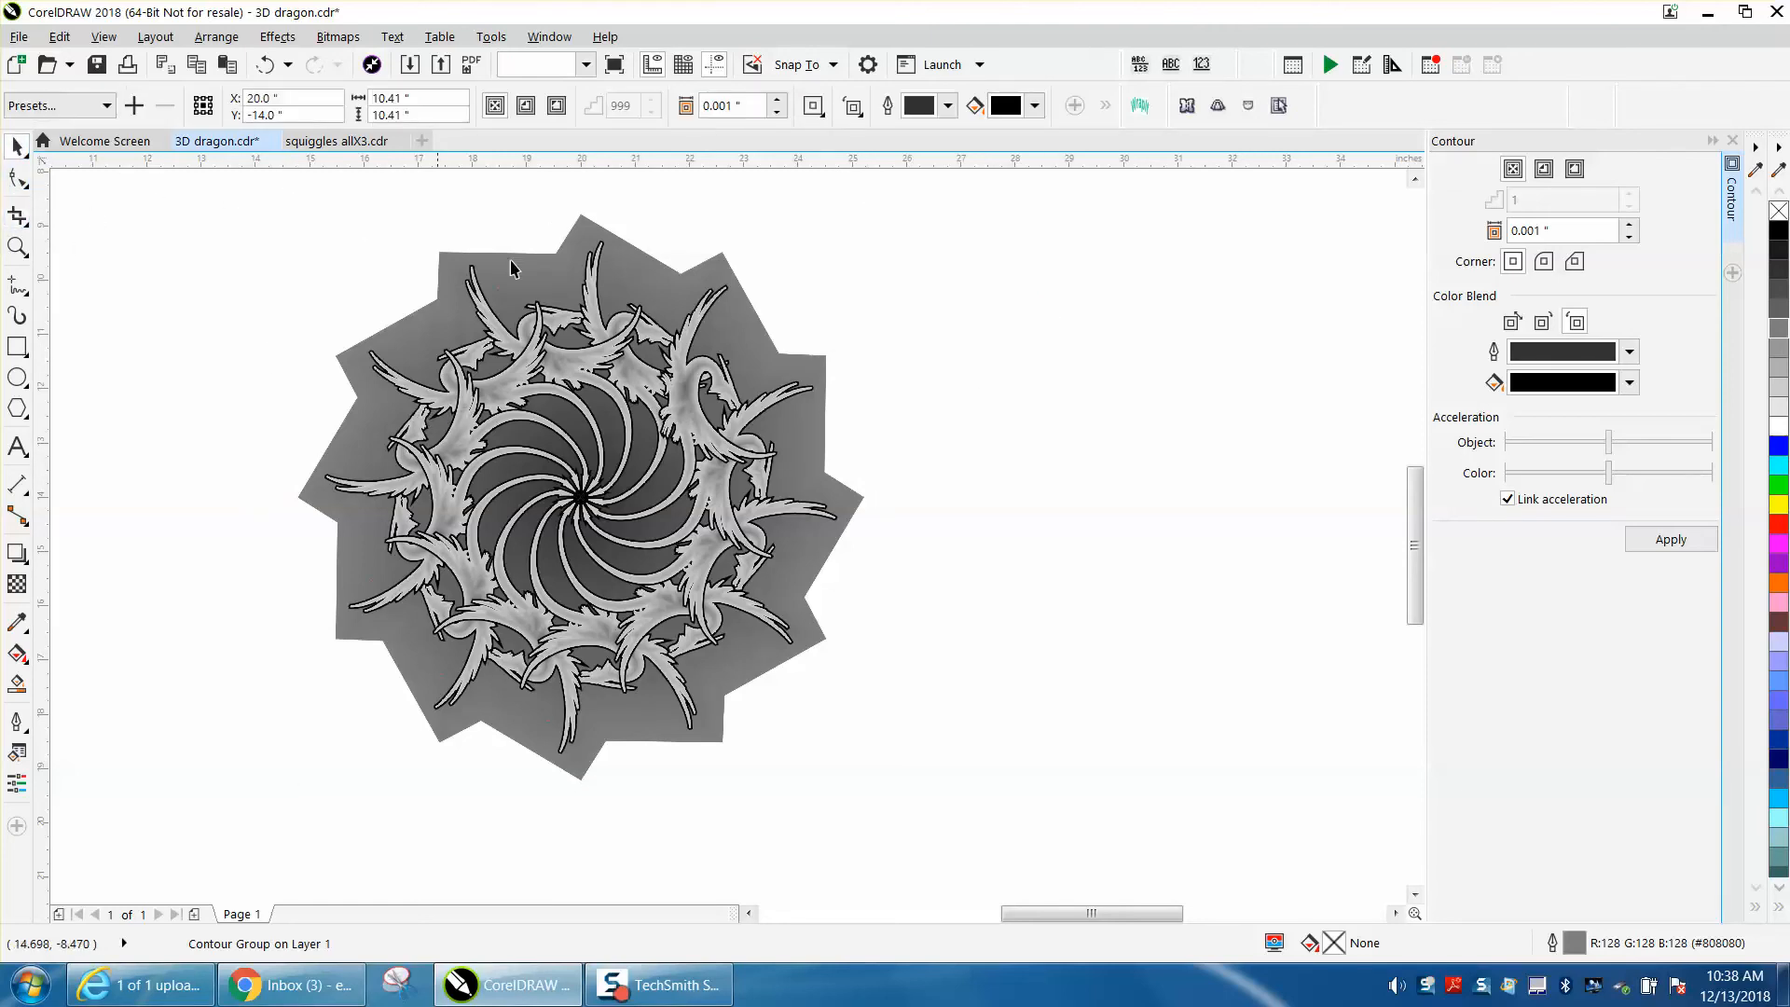
left_click(538, 264)
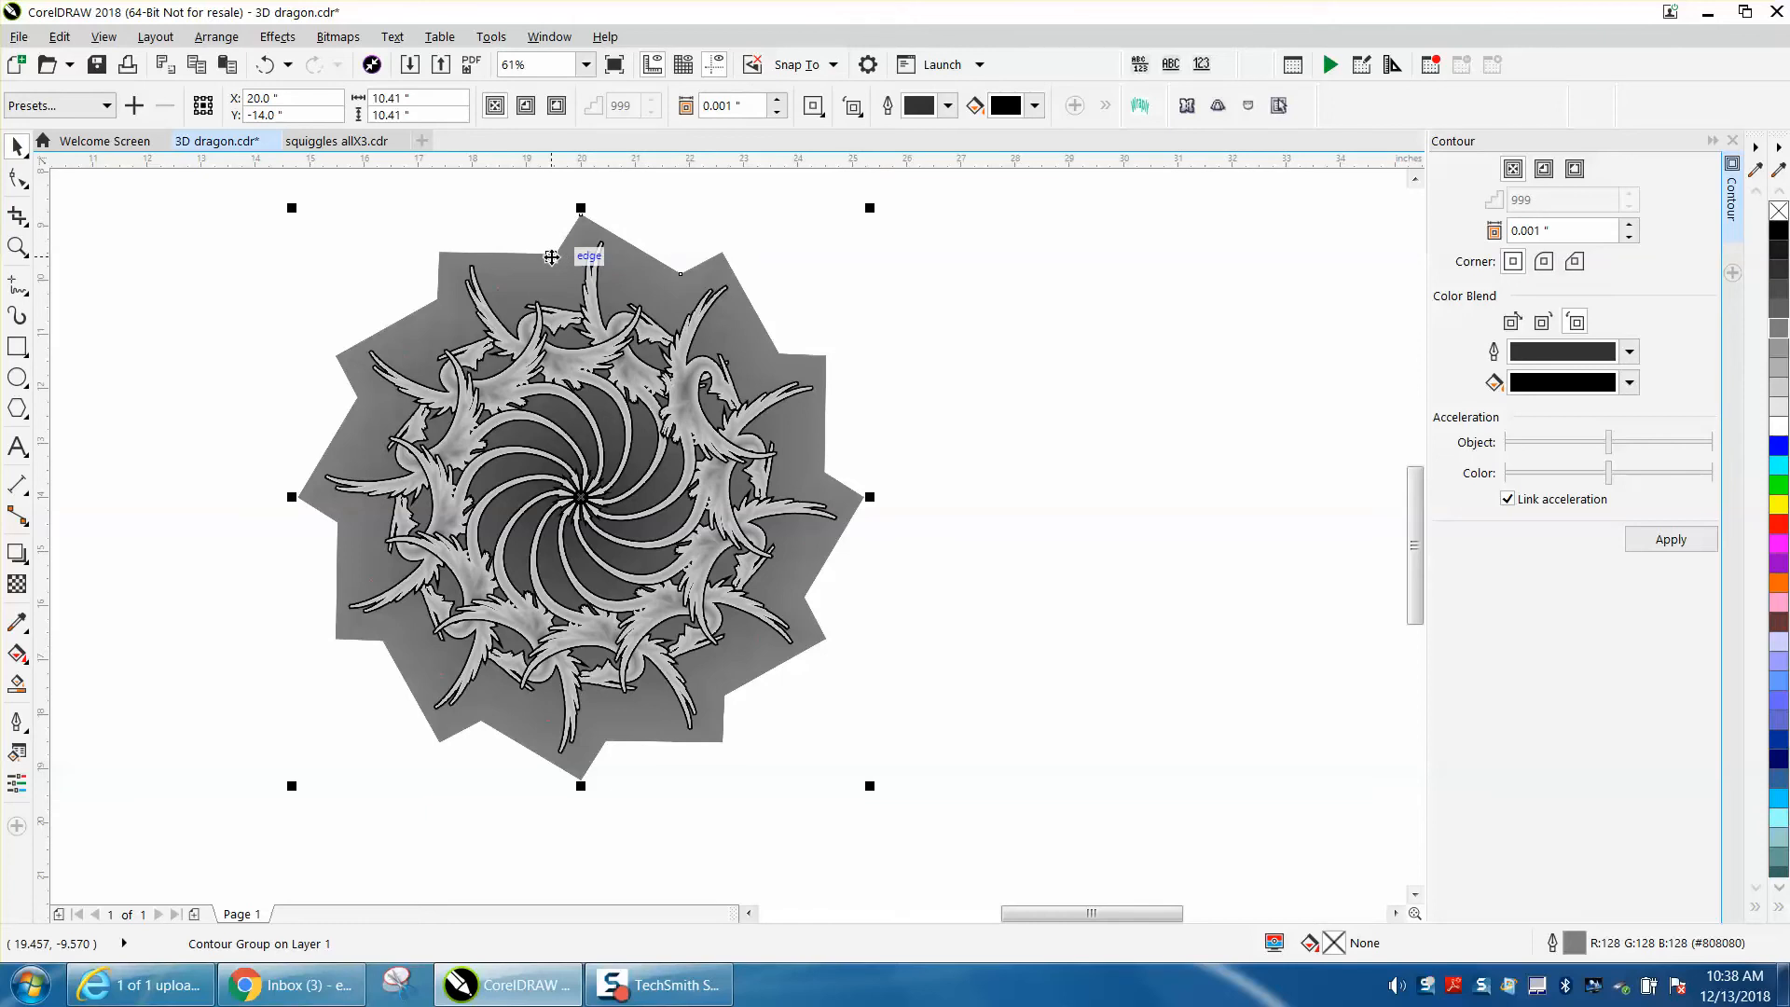
left_click(1575, 169)
type("1")
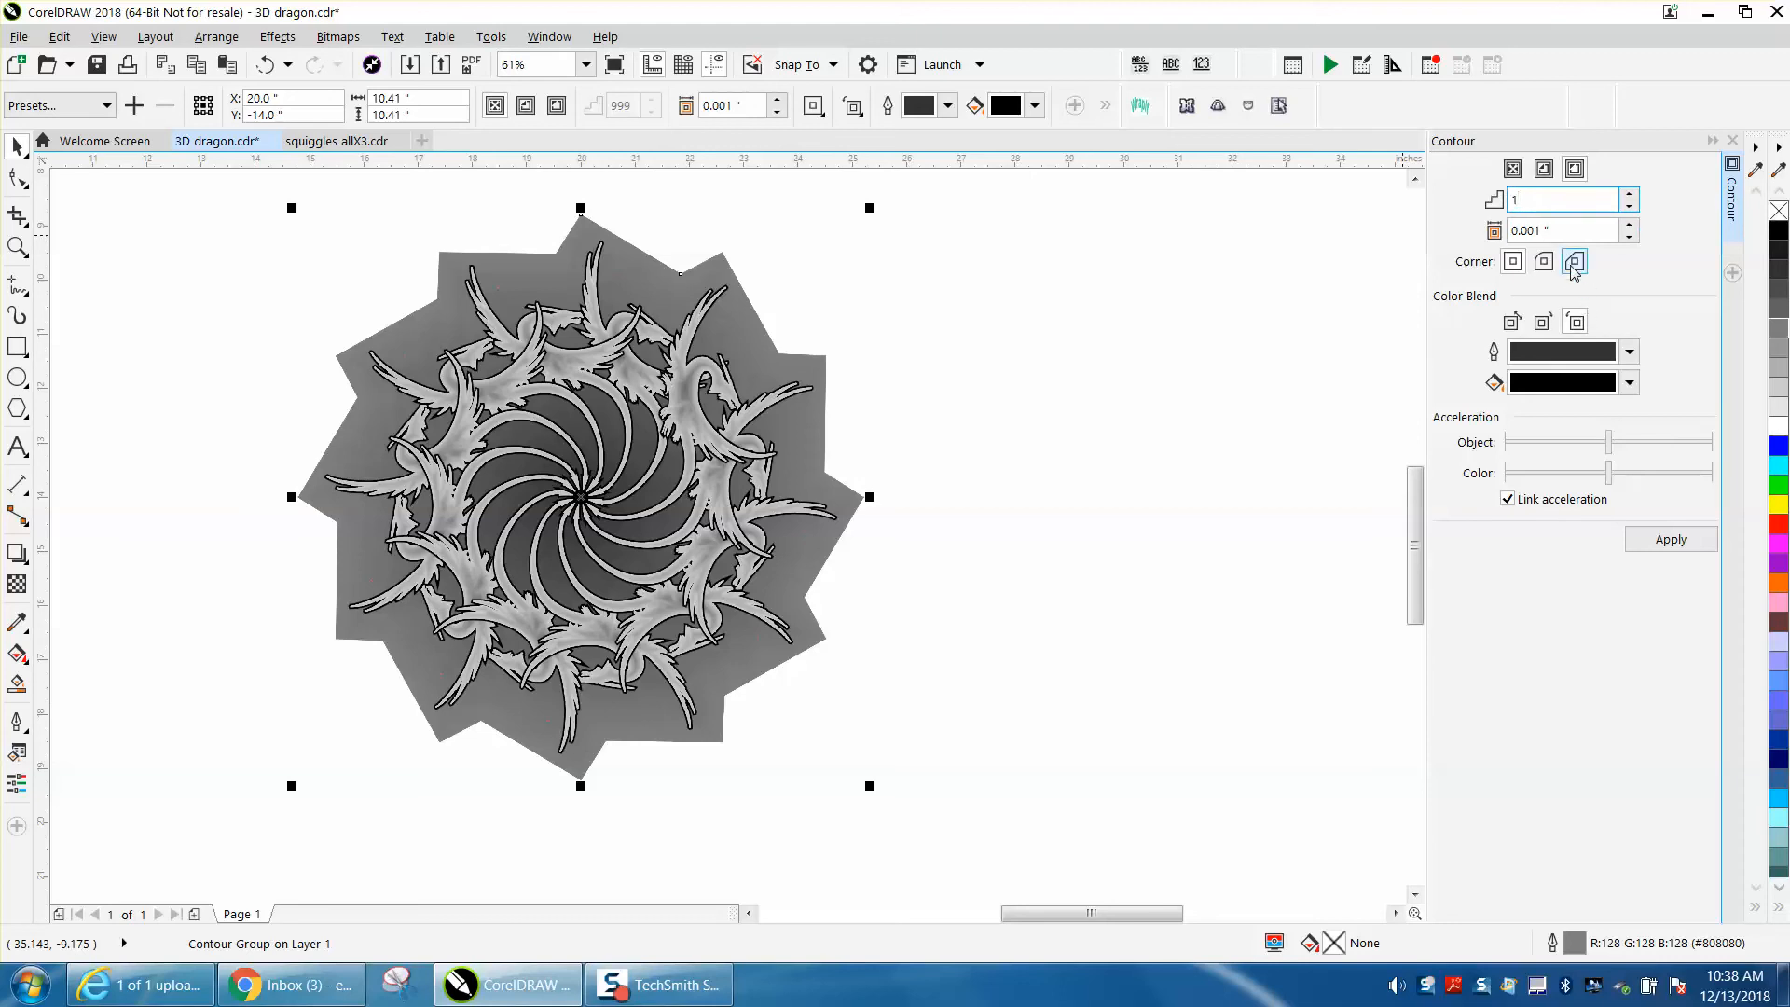
key("Tab")
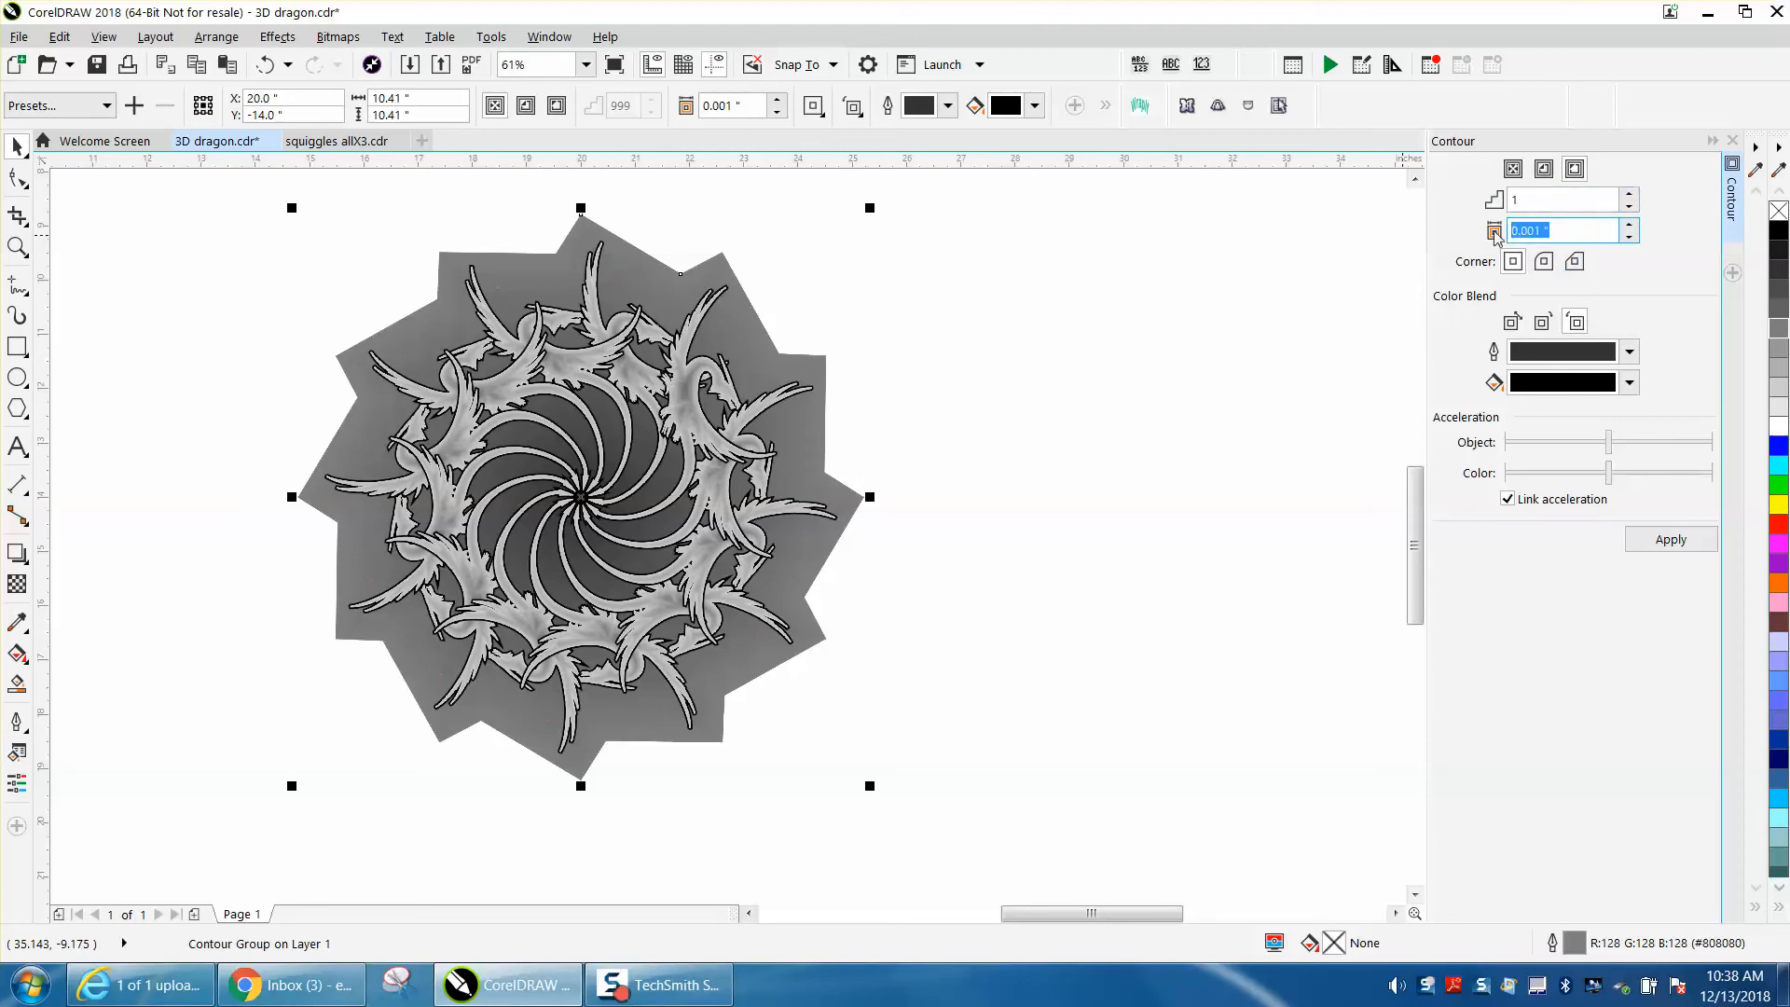
type(".25")
left_click(1673, 542)
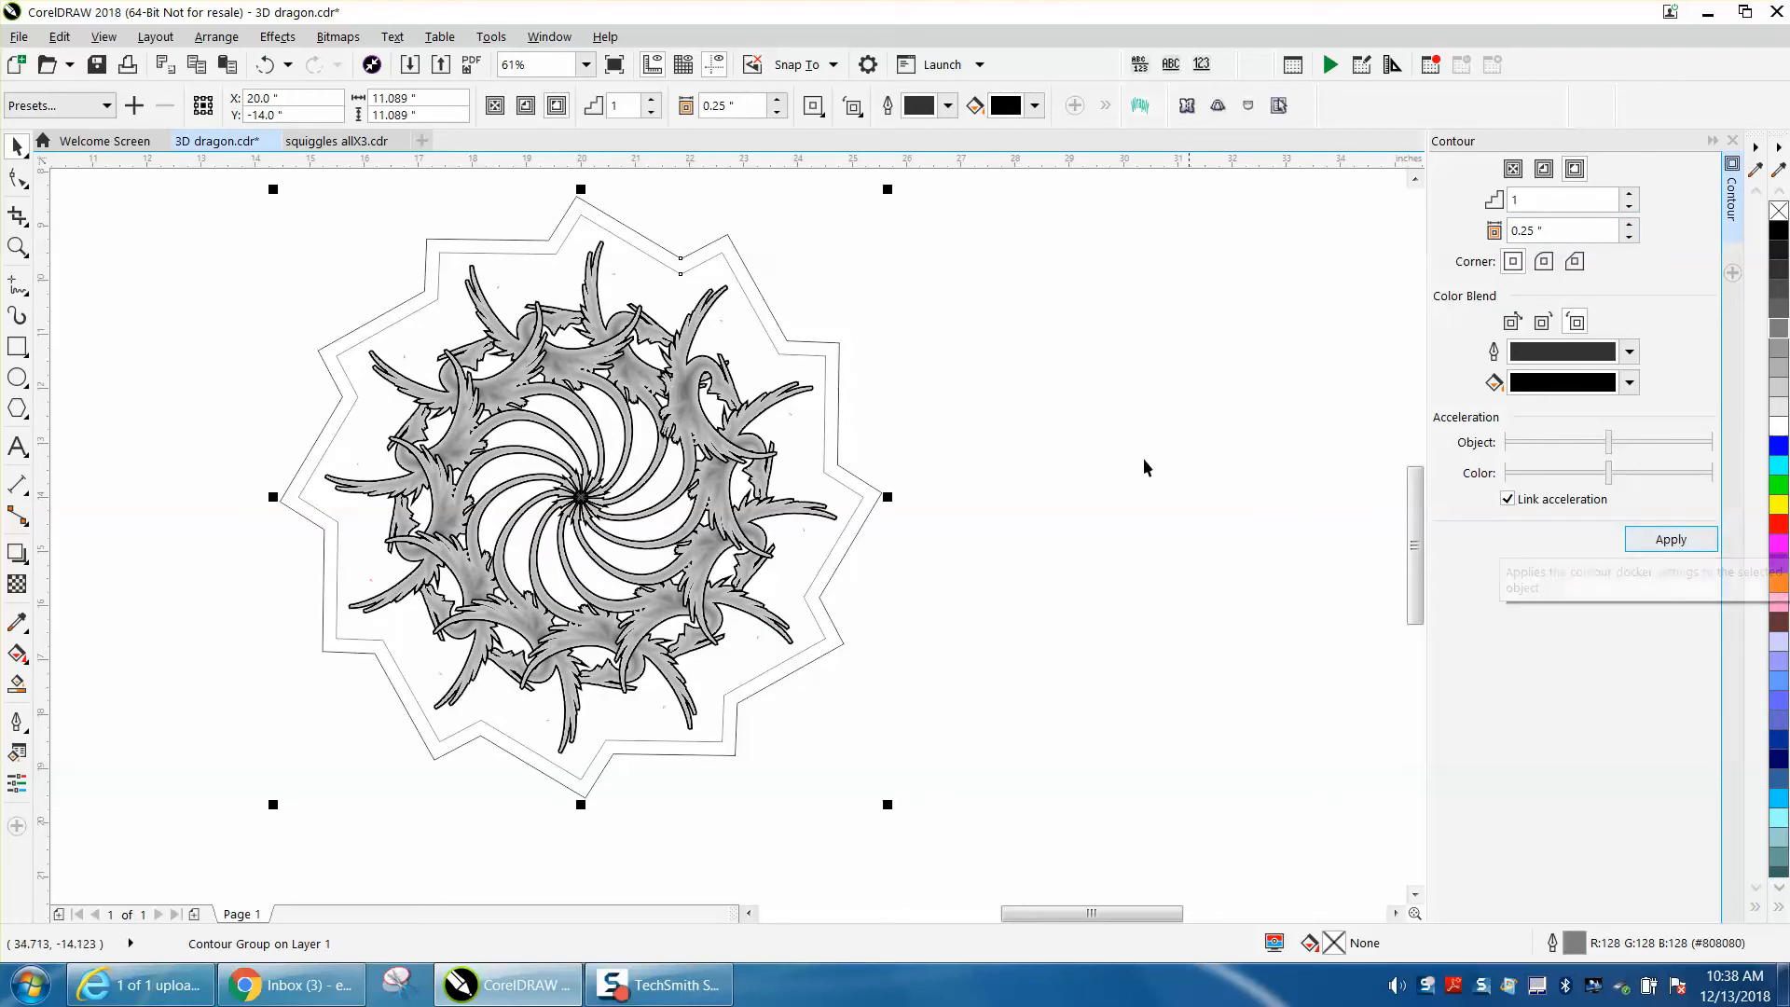
Step: Break the contour group apart and move the outer star outline to X 30 in
left_click(222, 41)
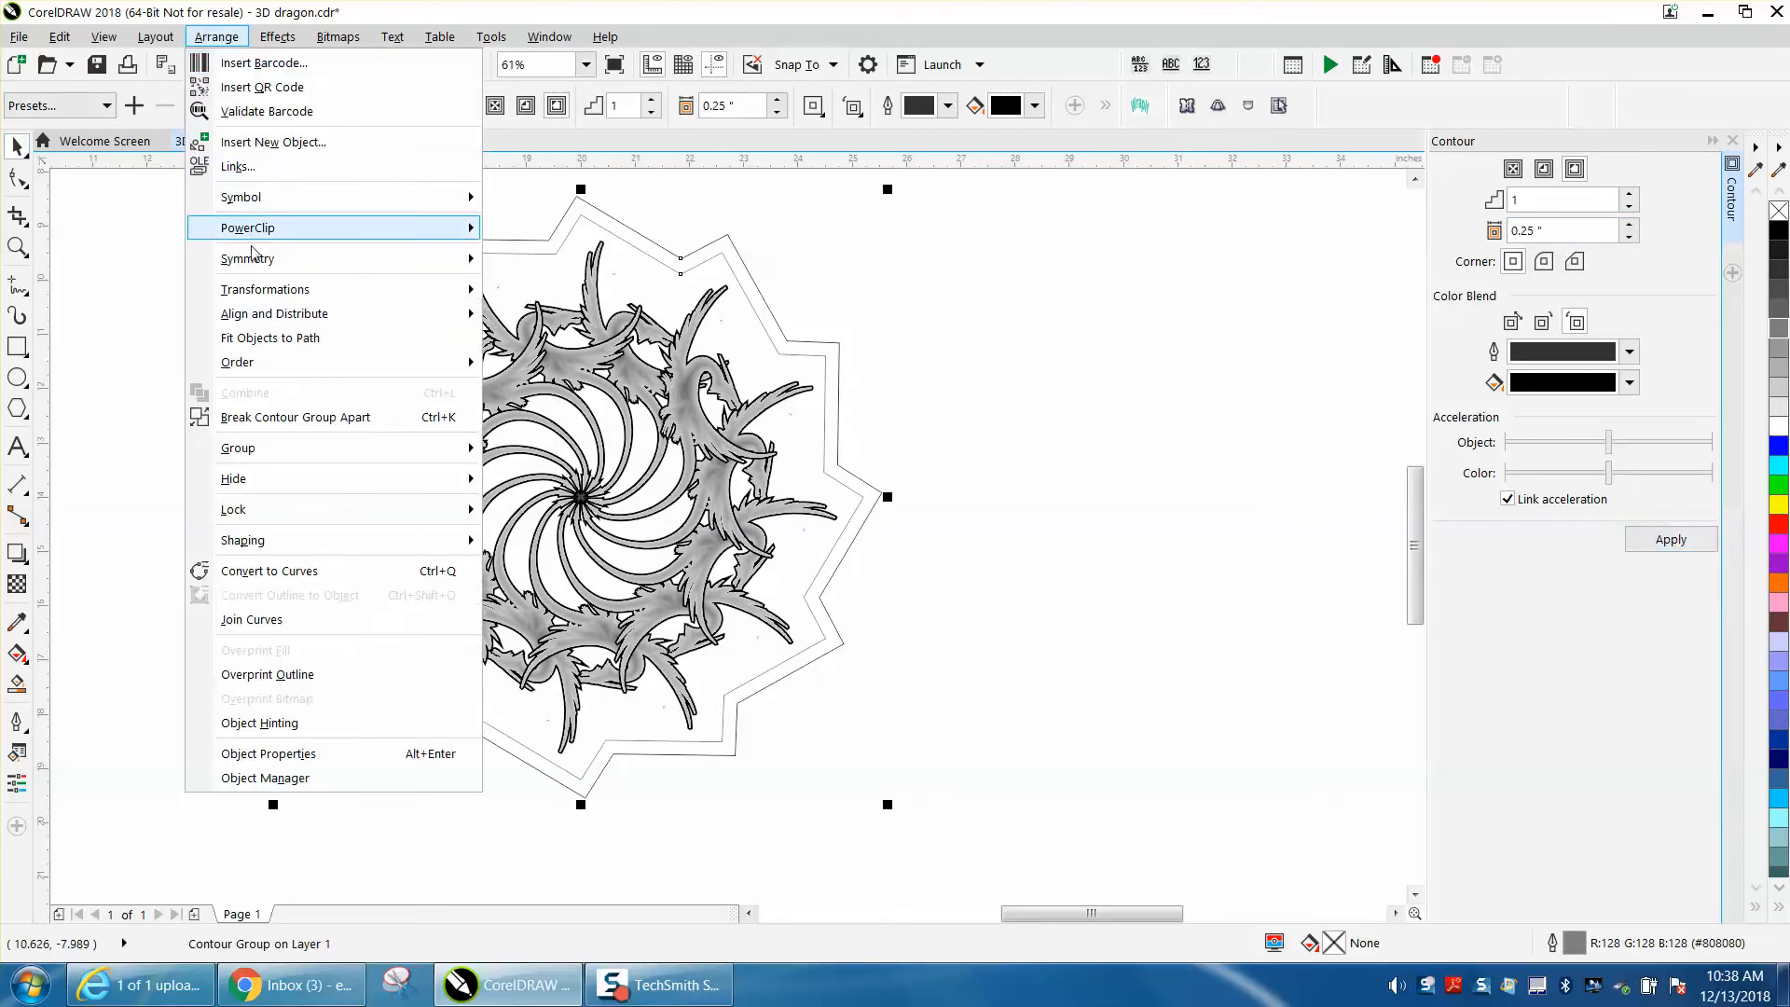
left_click(271, 417)
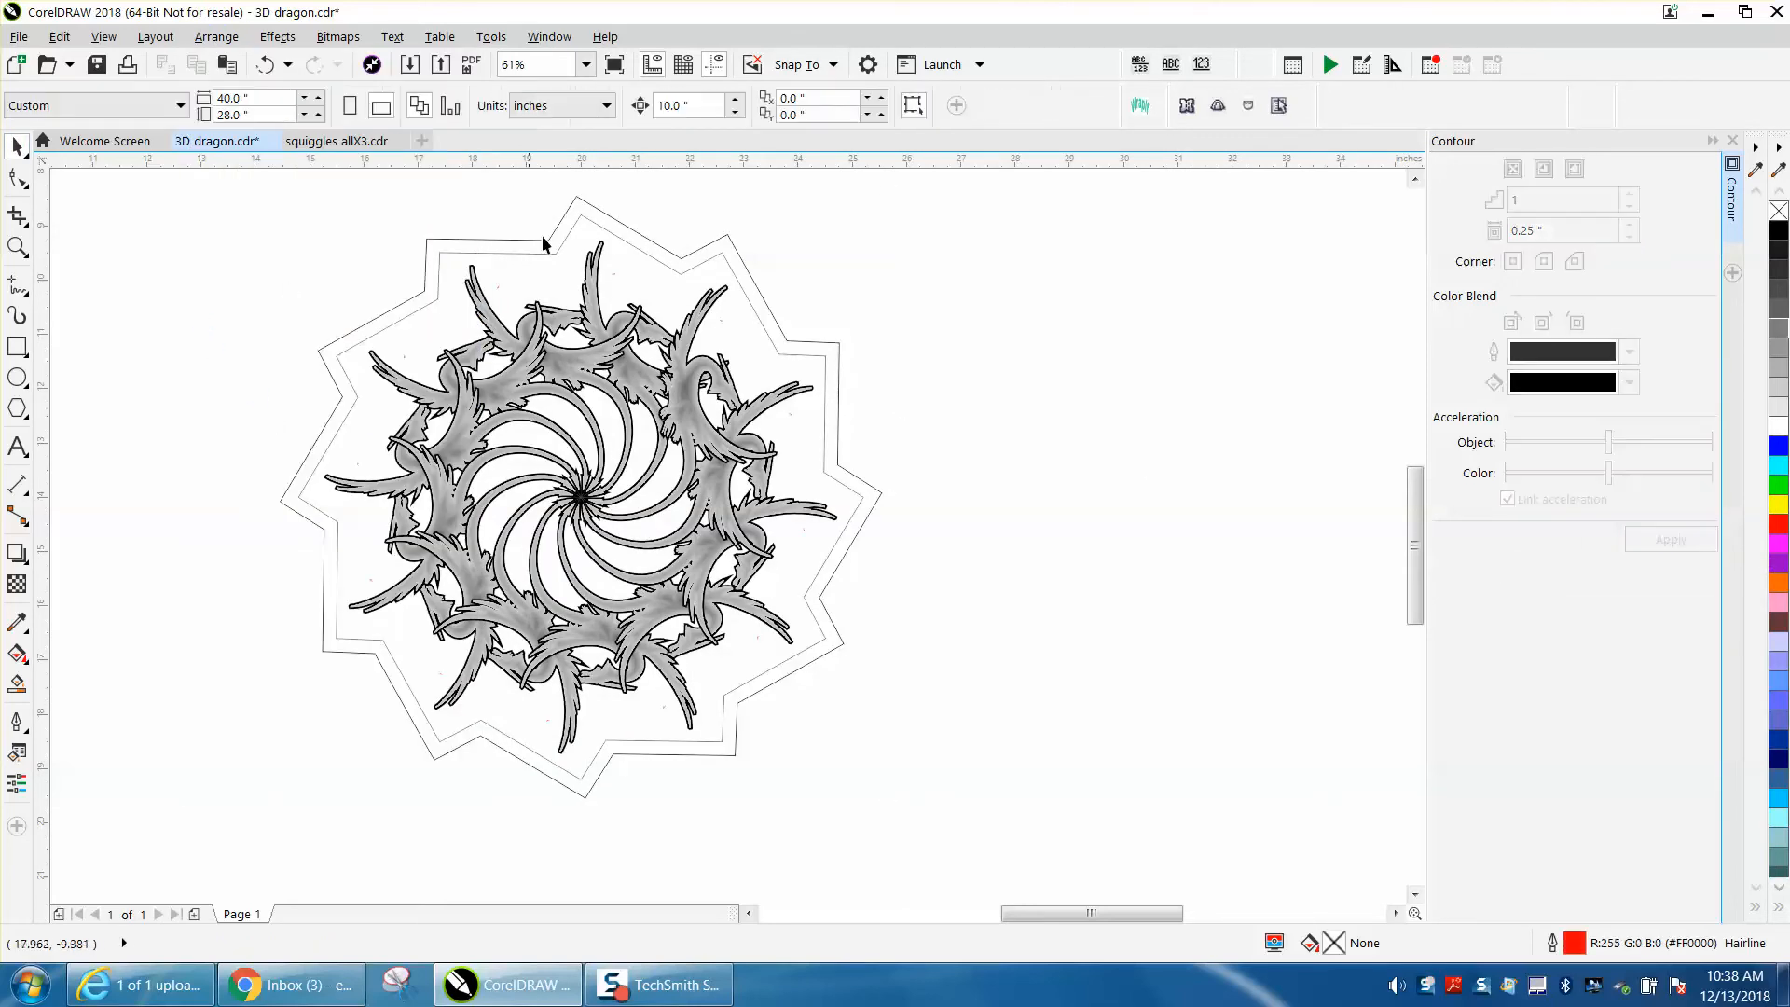
left_click(617, 221)
key("Right")
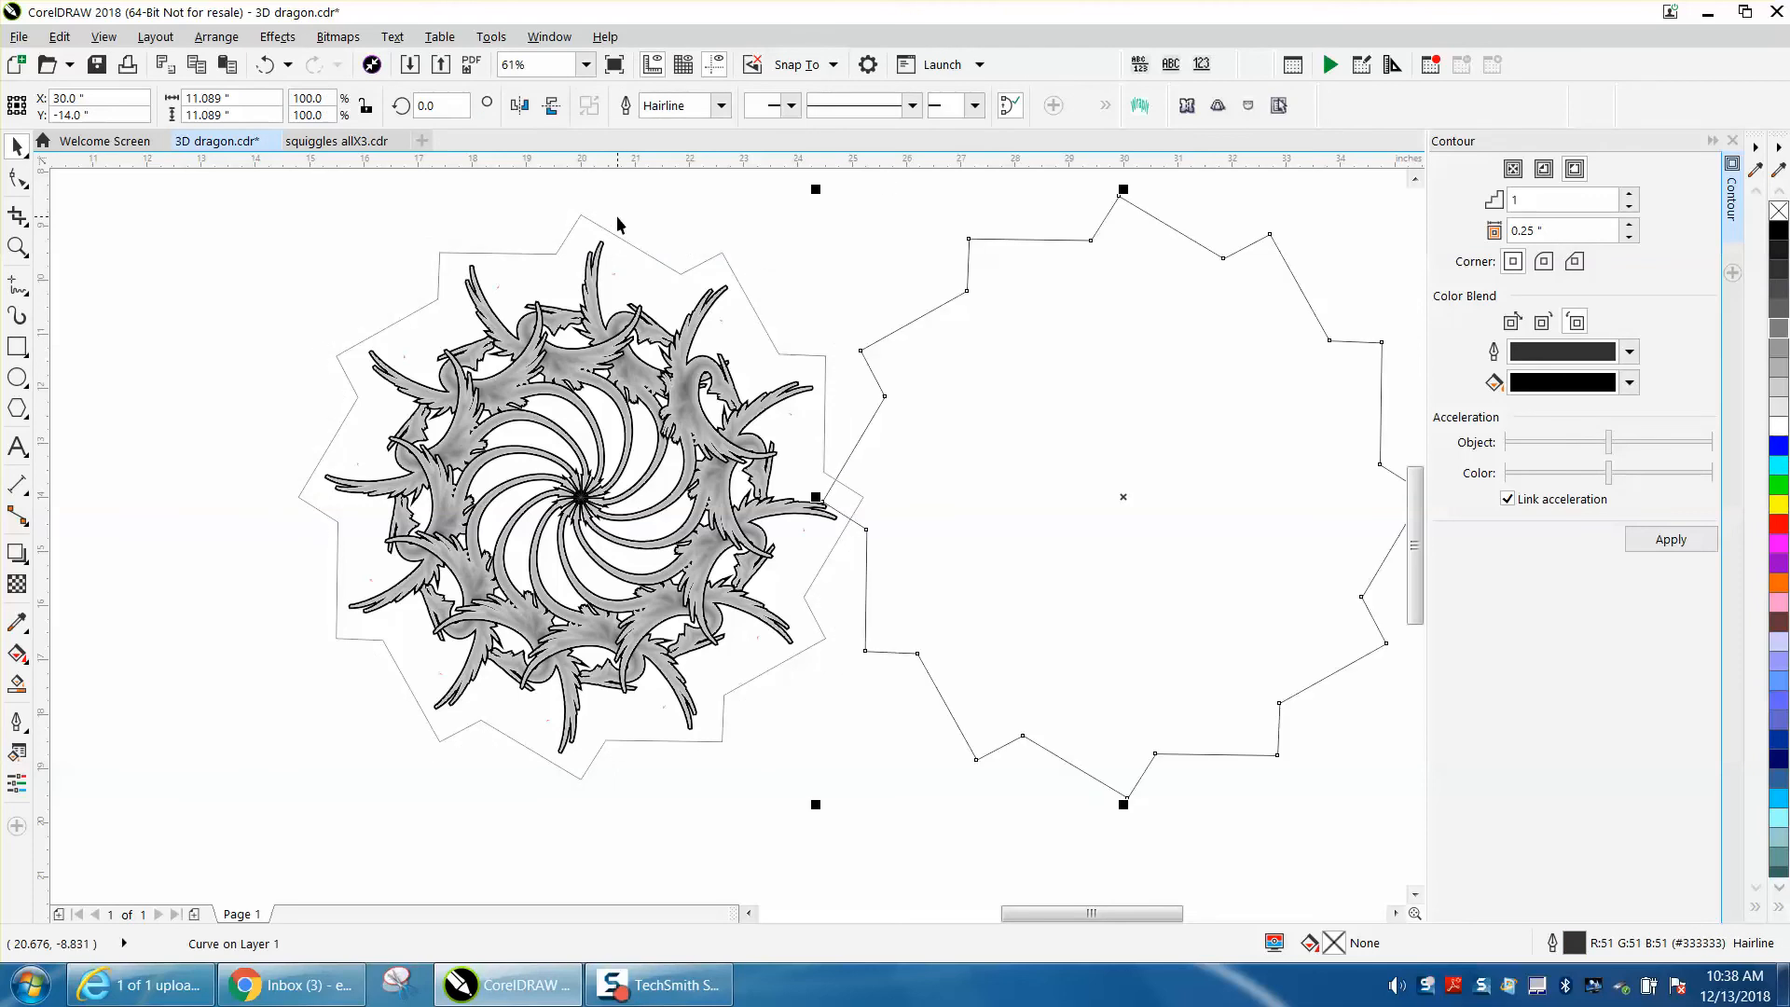
Step: Move the inner star outline off the dragon wheel to X 10 in
scroll(617, 224, "down", 2)
left_click(627, 235)
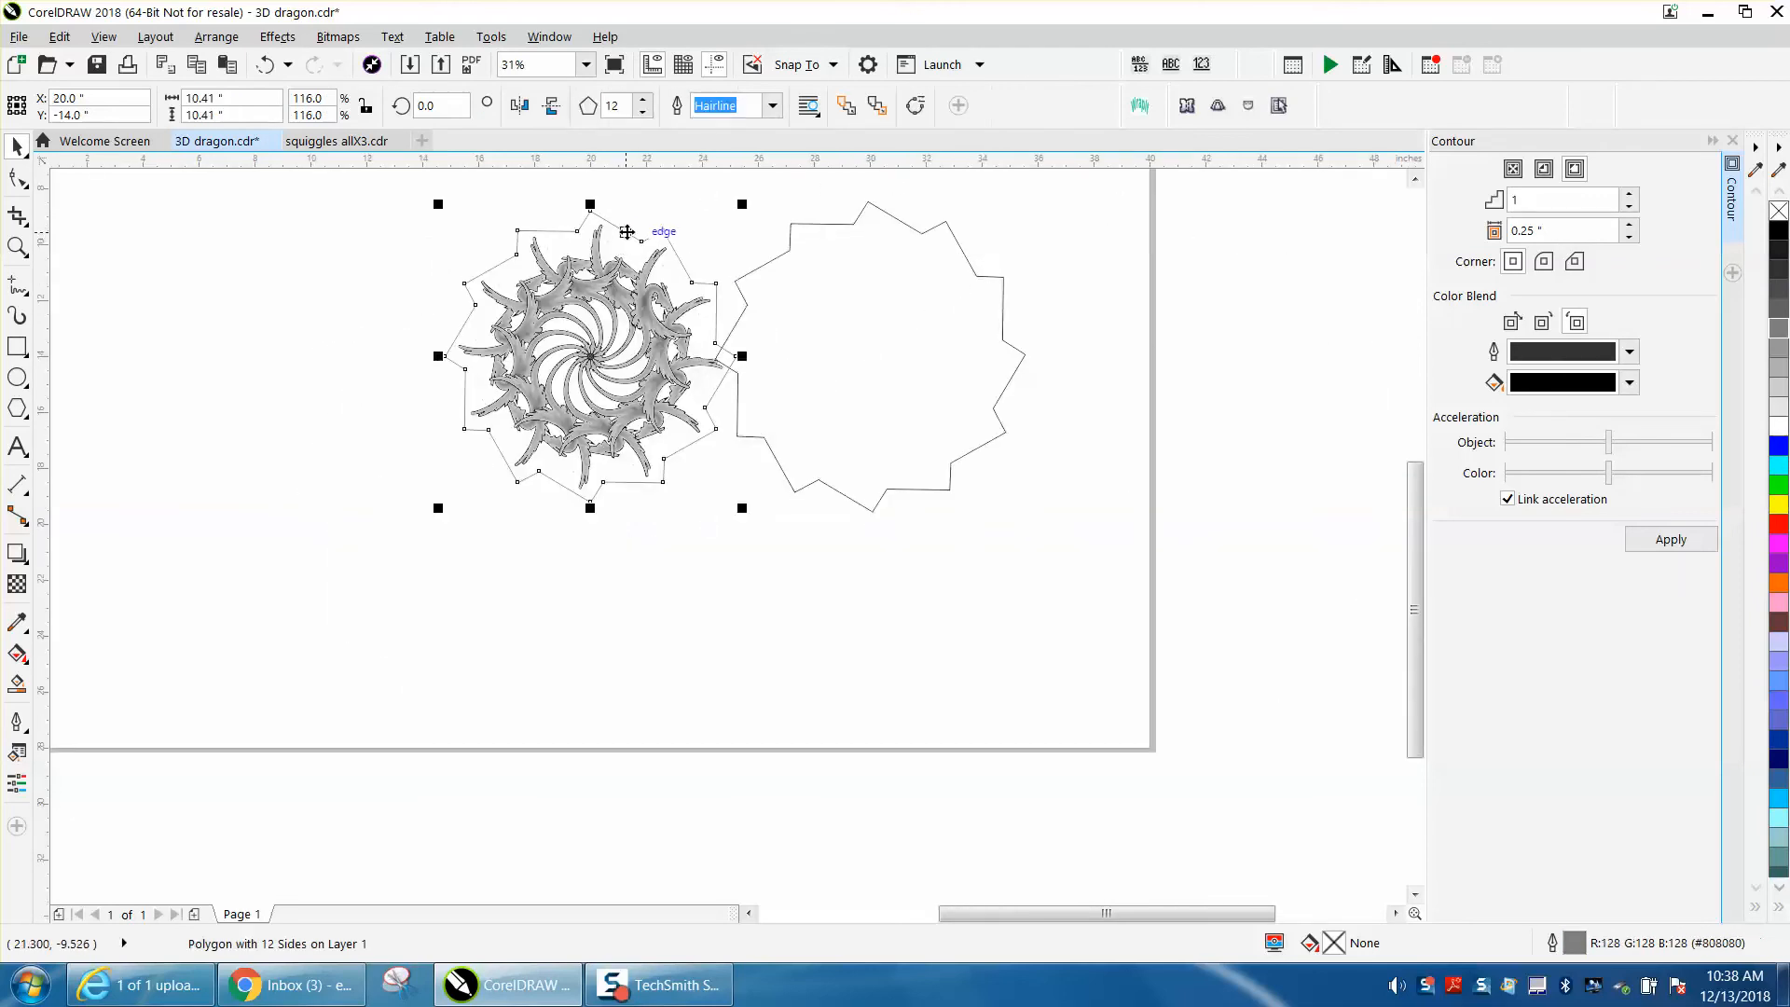
key("Left")
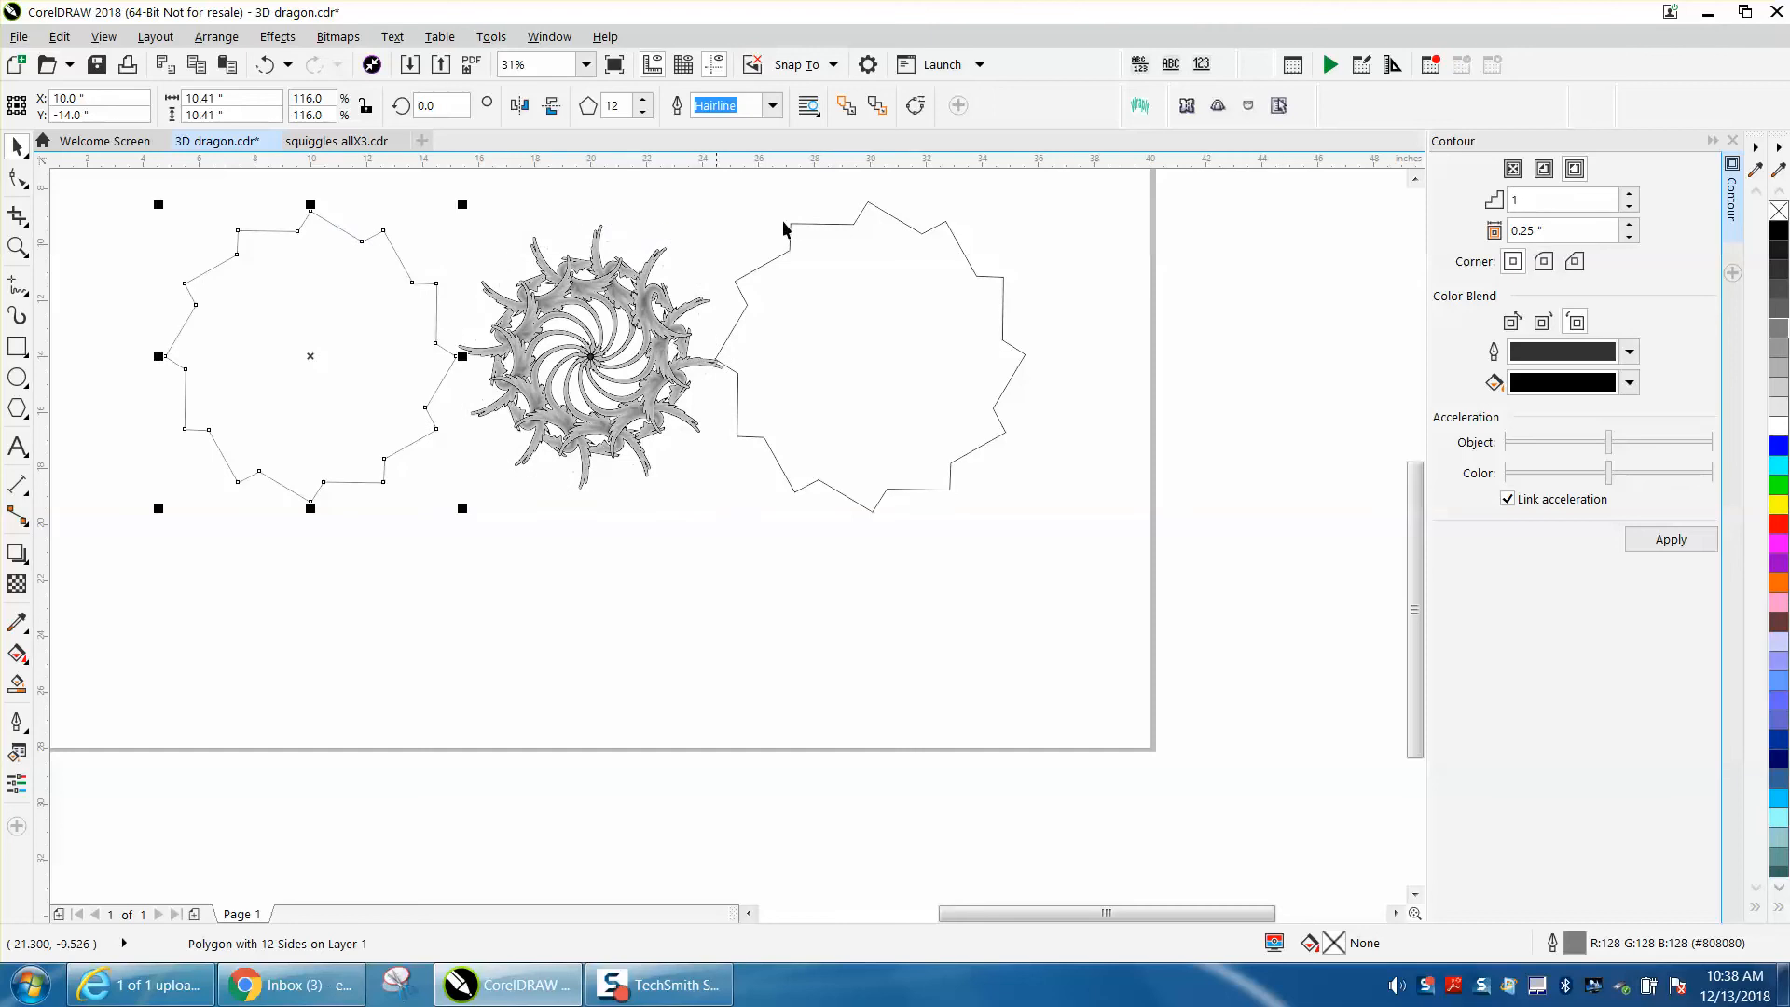
Step: Fill the larger star black and remove its outline
left_click(968, 267)
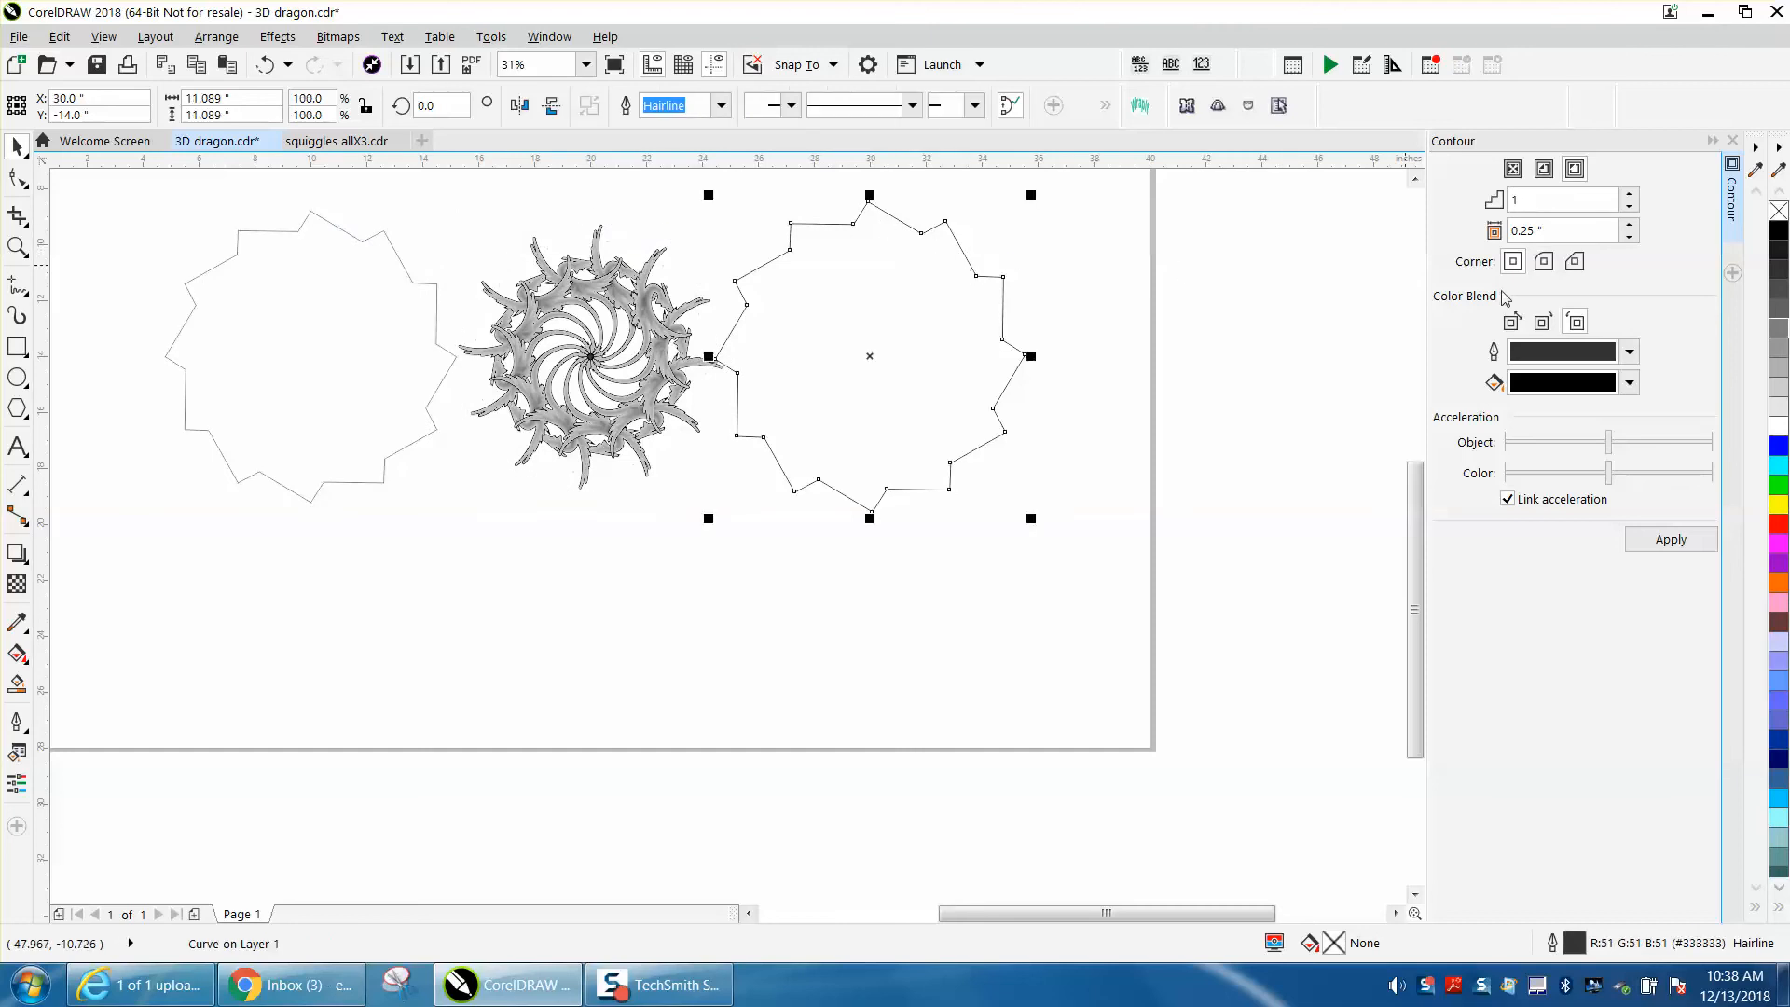
left_click(1780, 229)
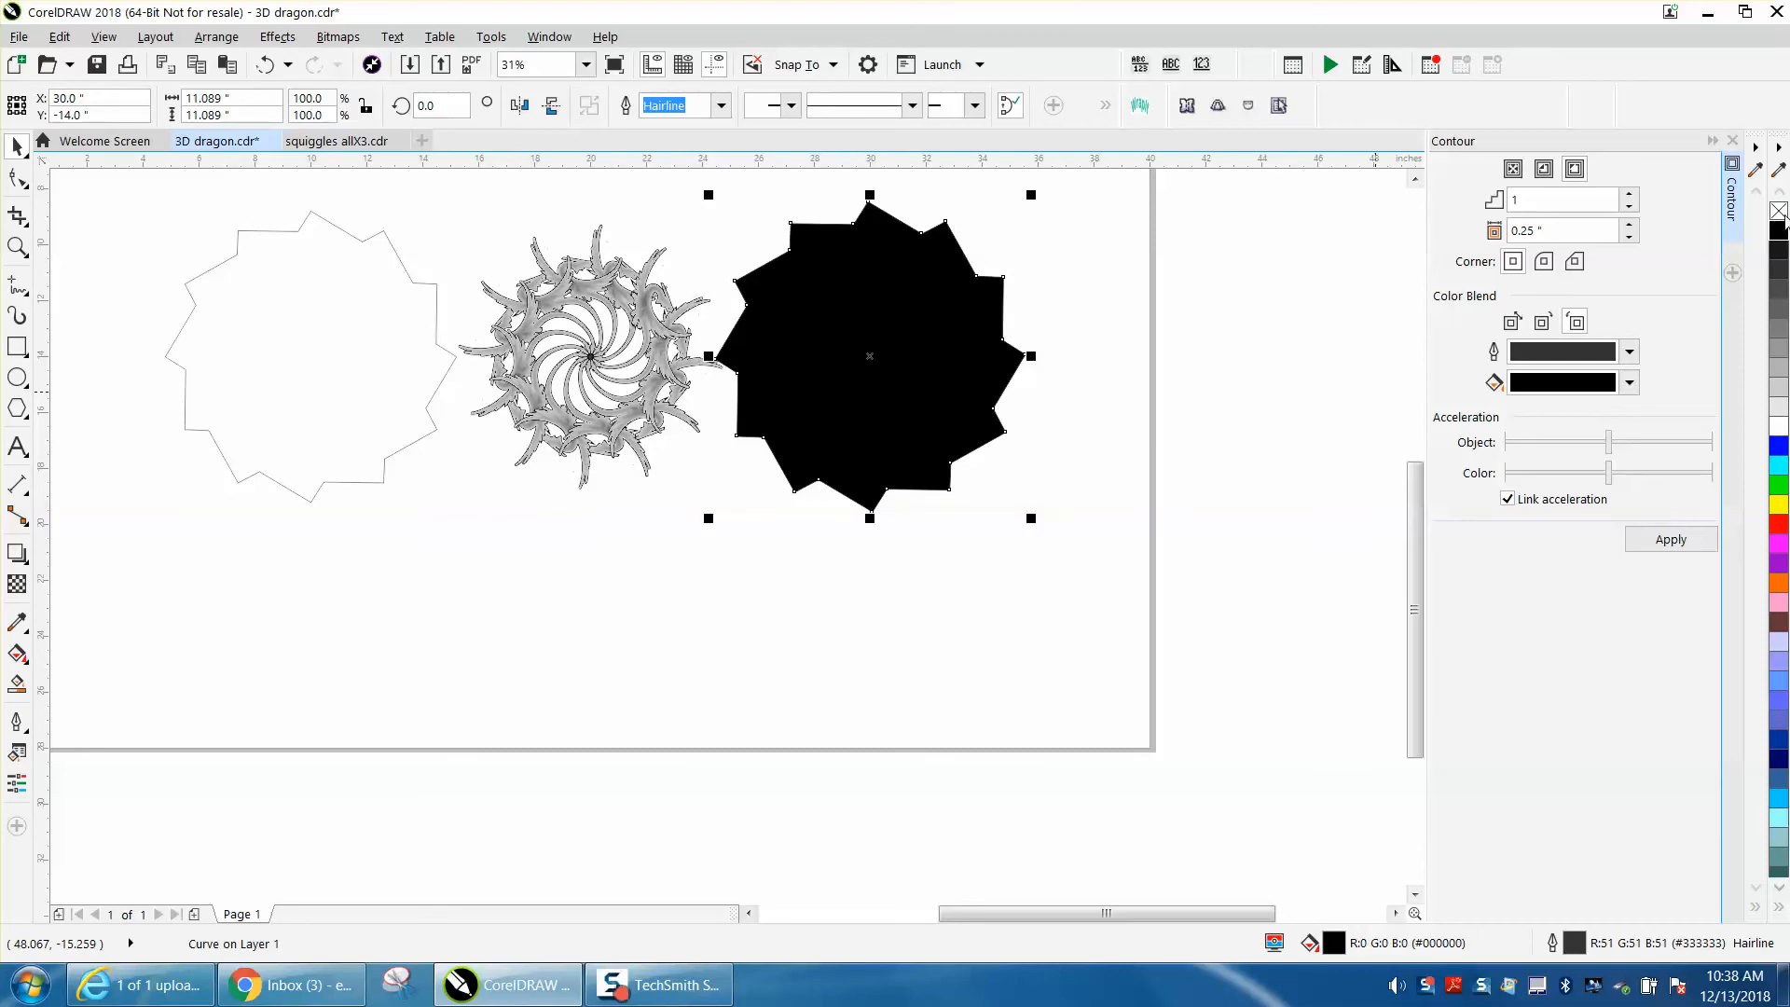
right_click(1779, 211)
Step: Set the smaller star's outline width to 0.5 pt
left_click(411, 284)
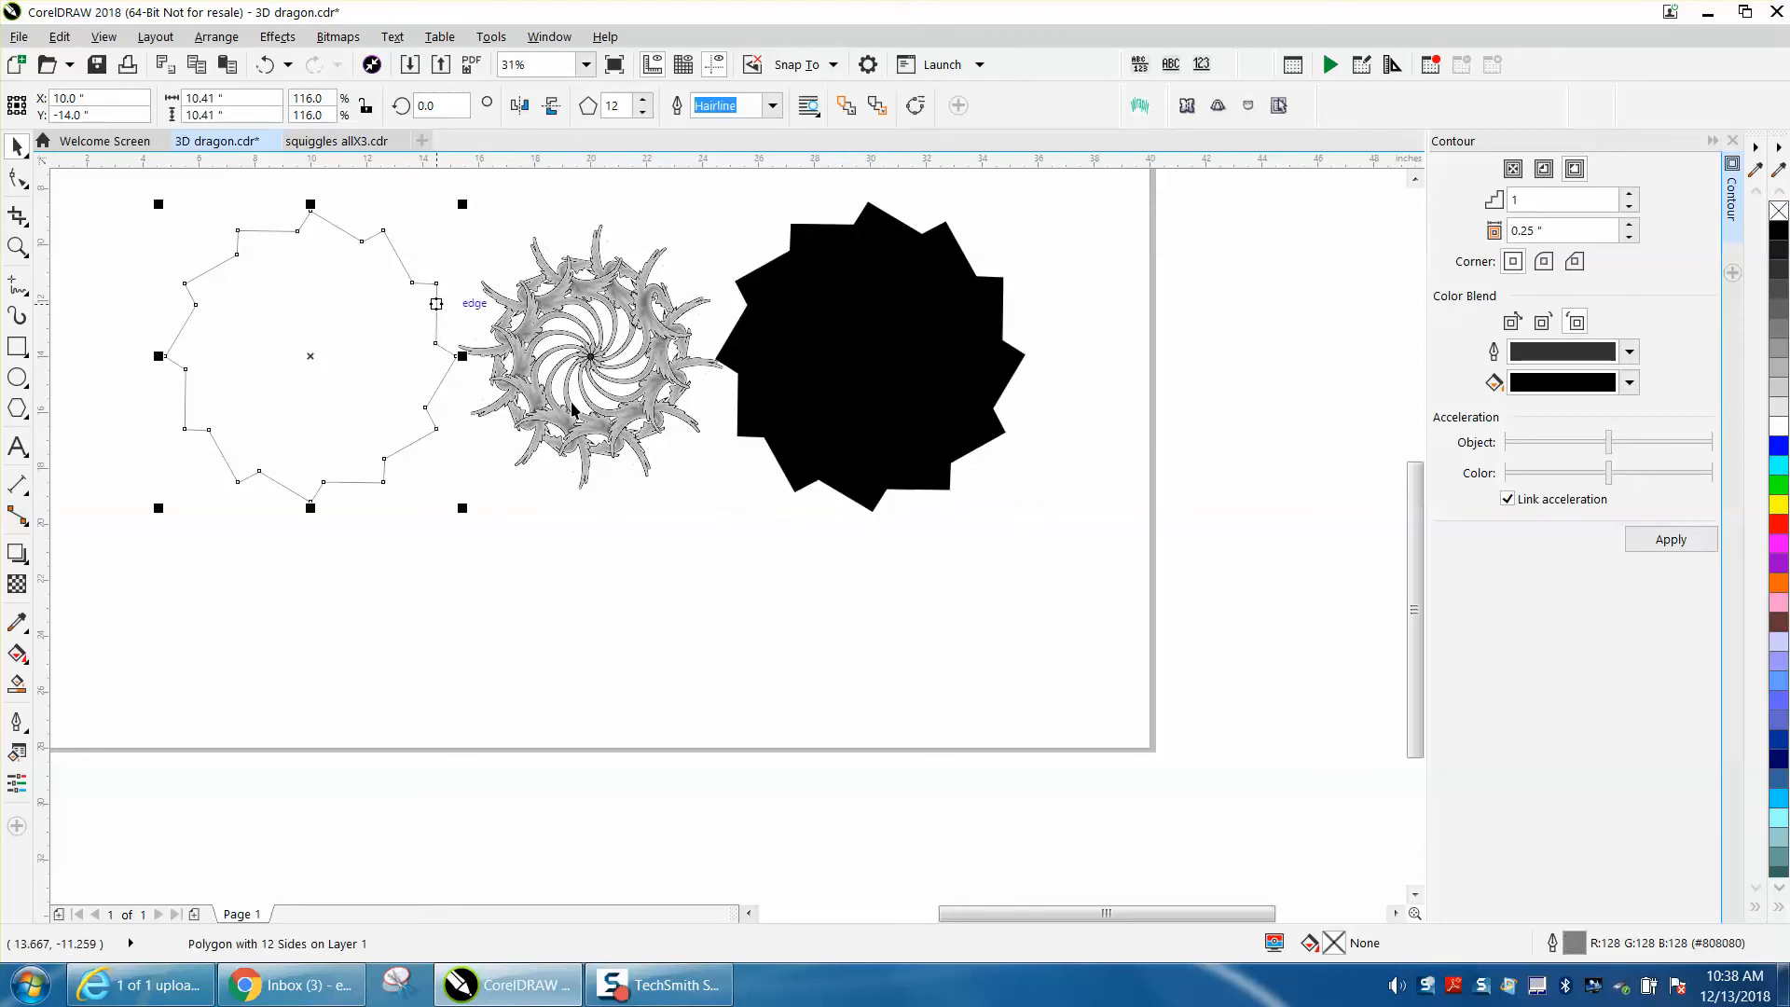
double_click(1576, 942)
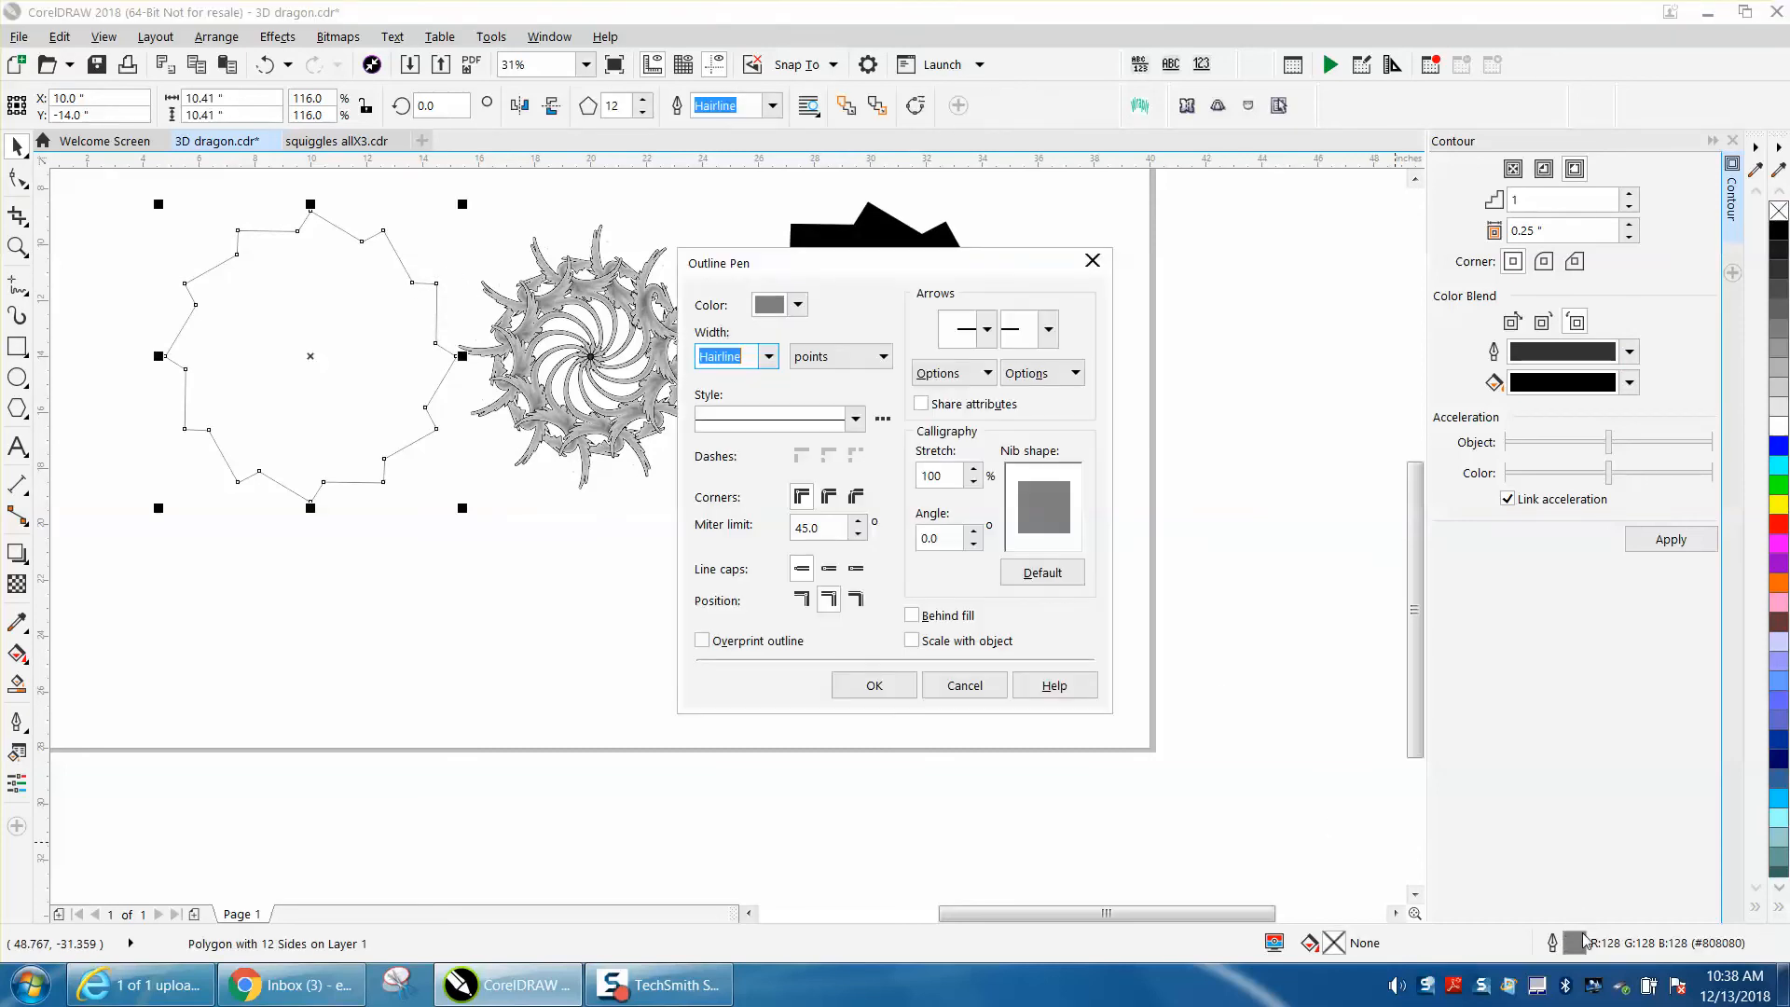
left_click(770, 357)
left_click(733, 413)
left_click(874, 686)
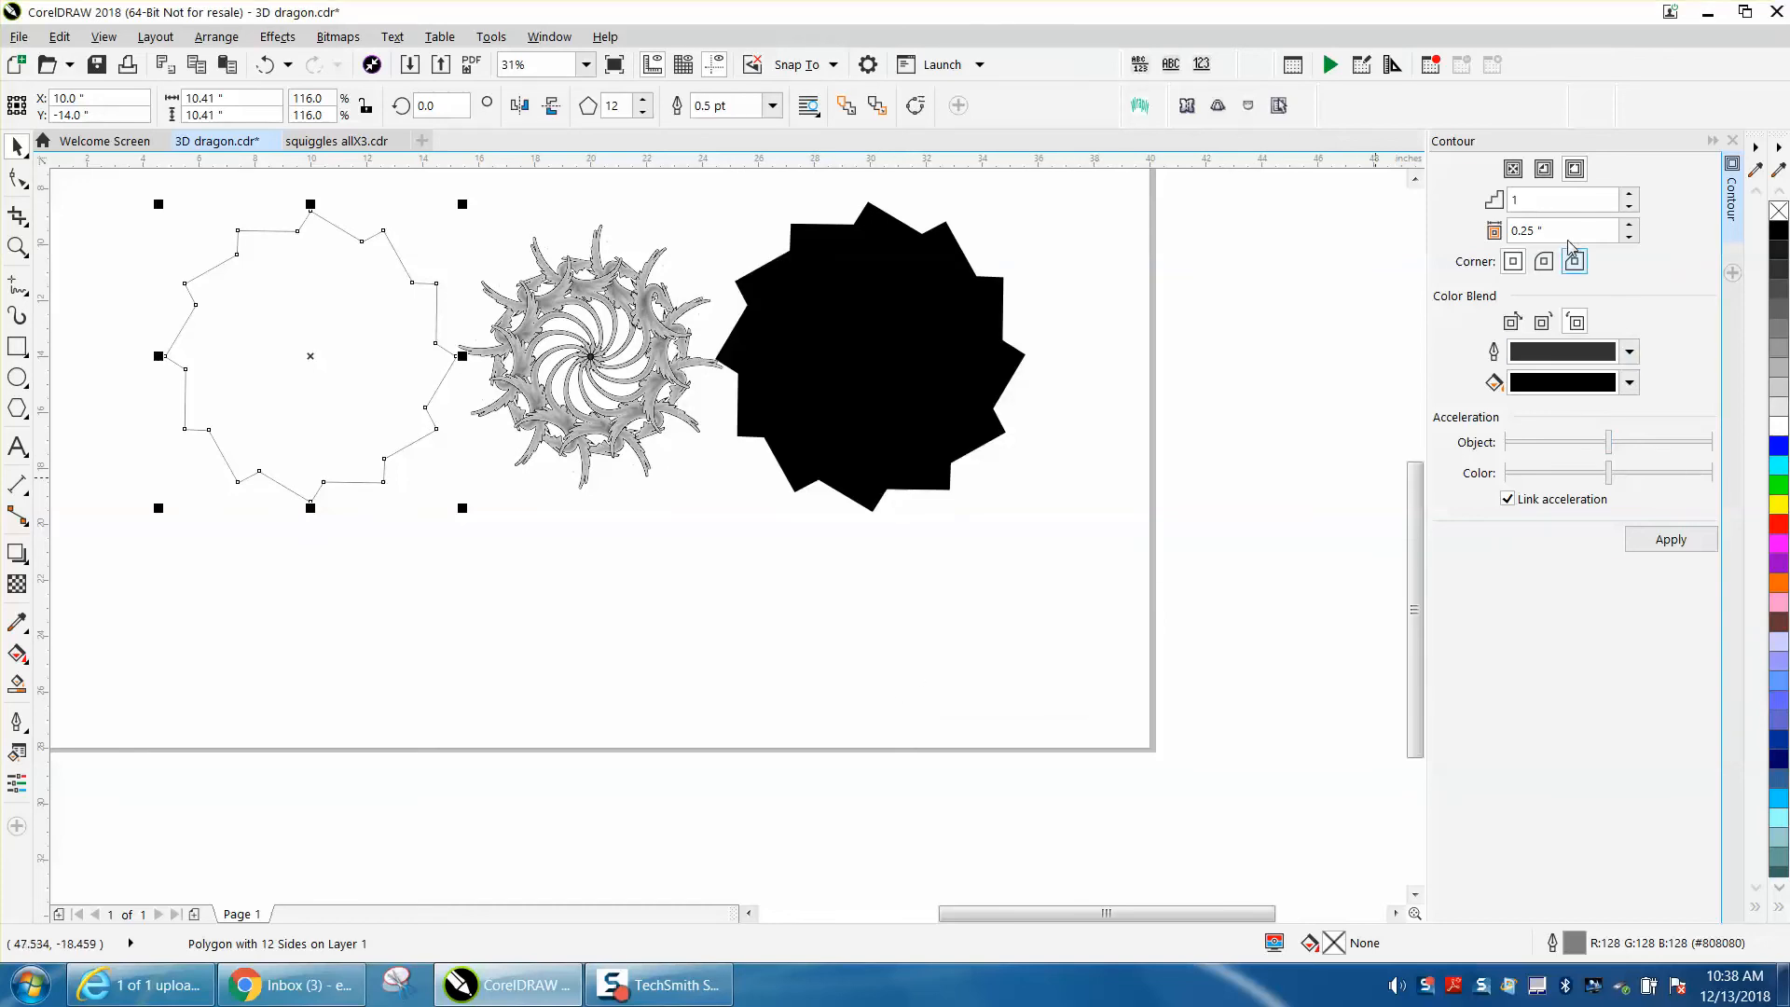
Step: Set the contour outline color to 60% Black and undo the outside contour applied to the smaller star
left_click(1513, 167)
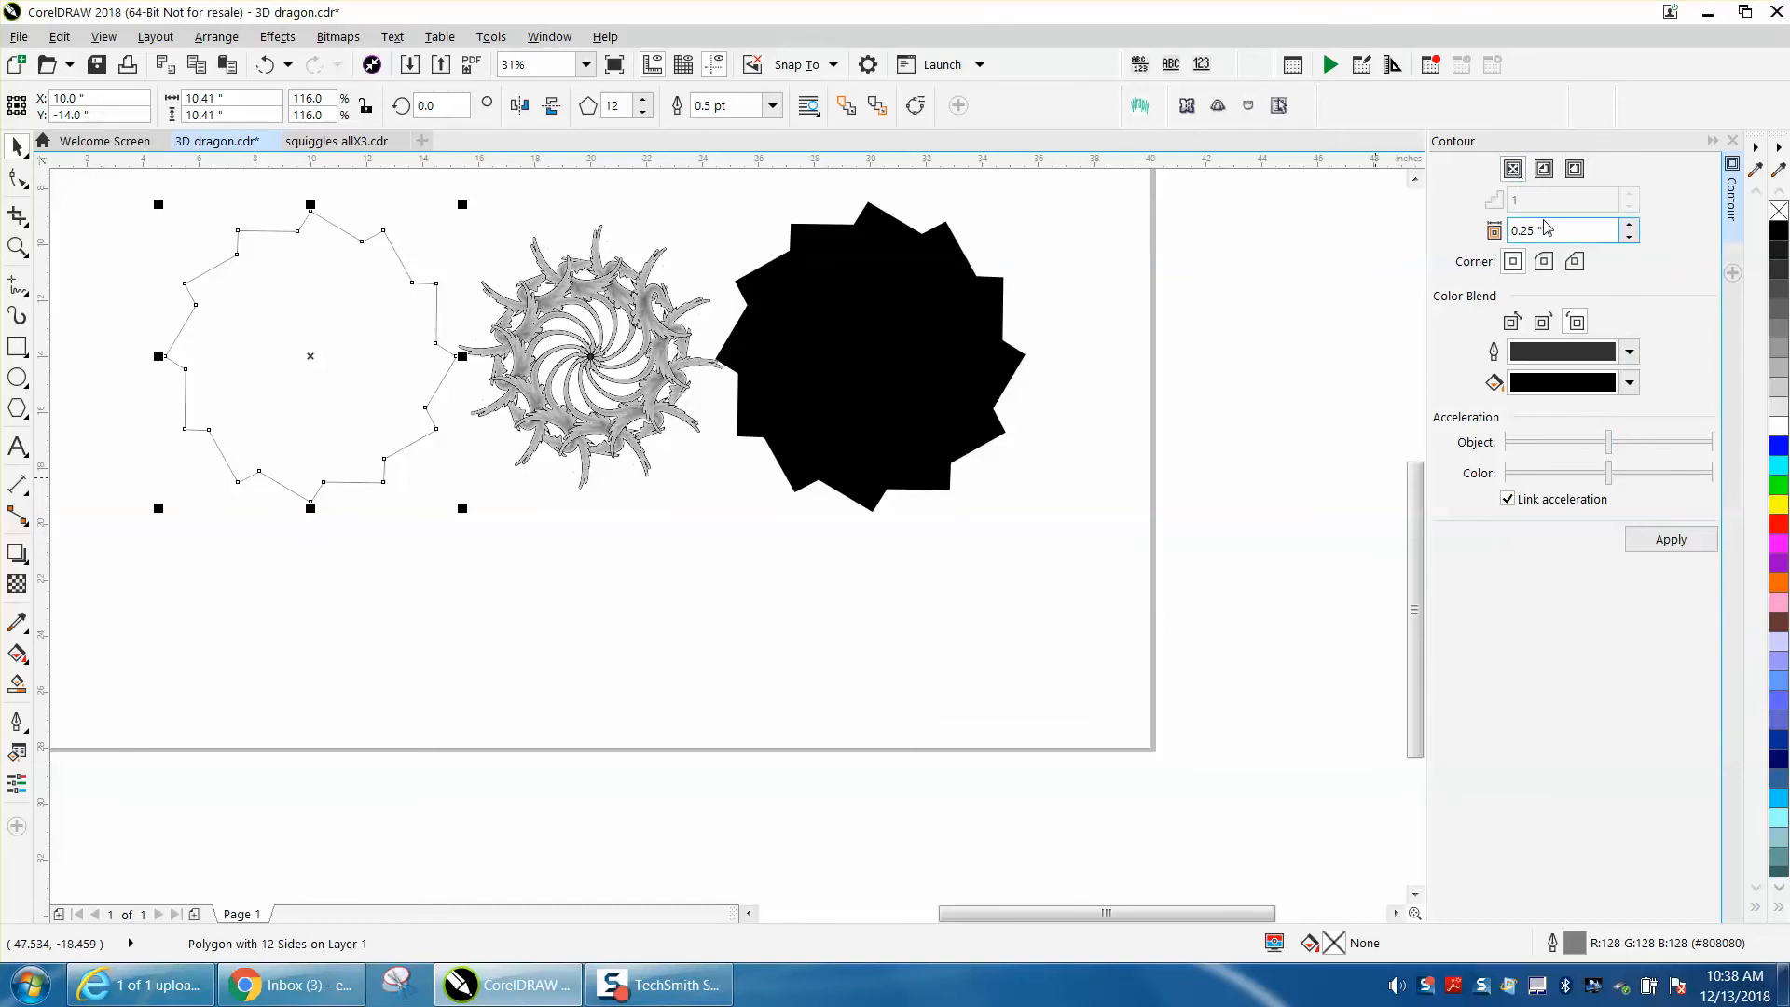
left_click(1630, 354)
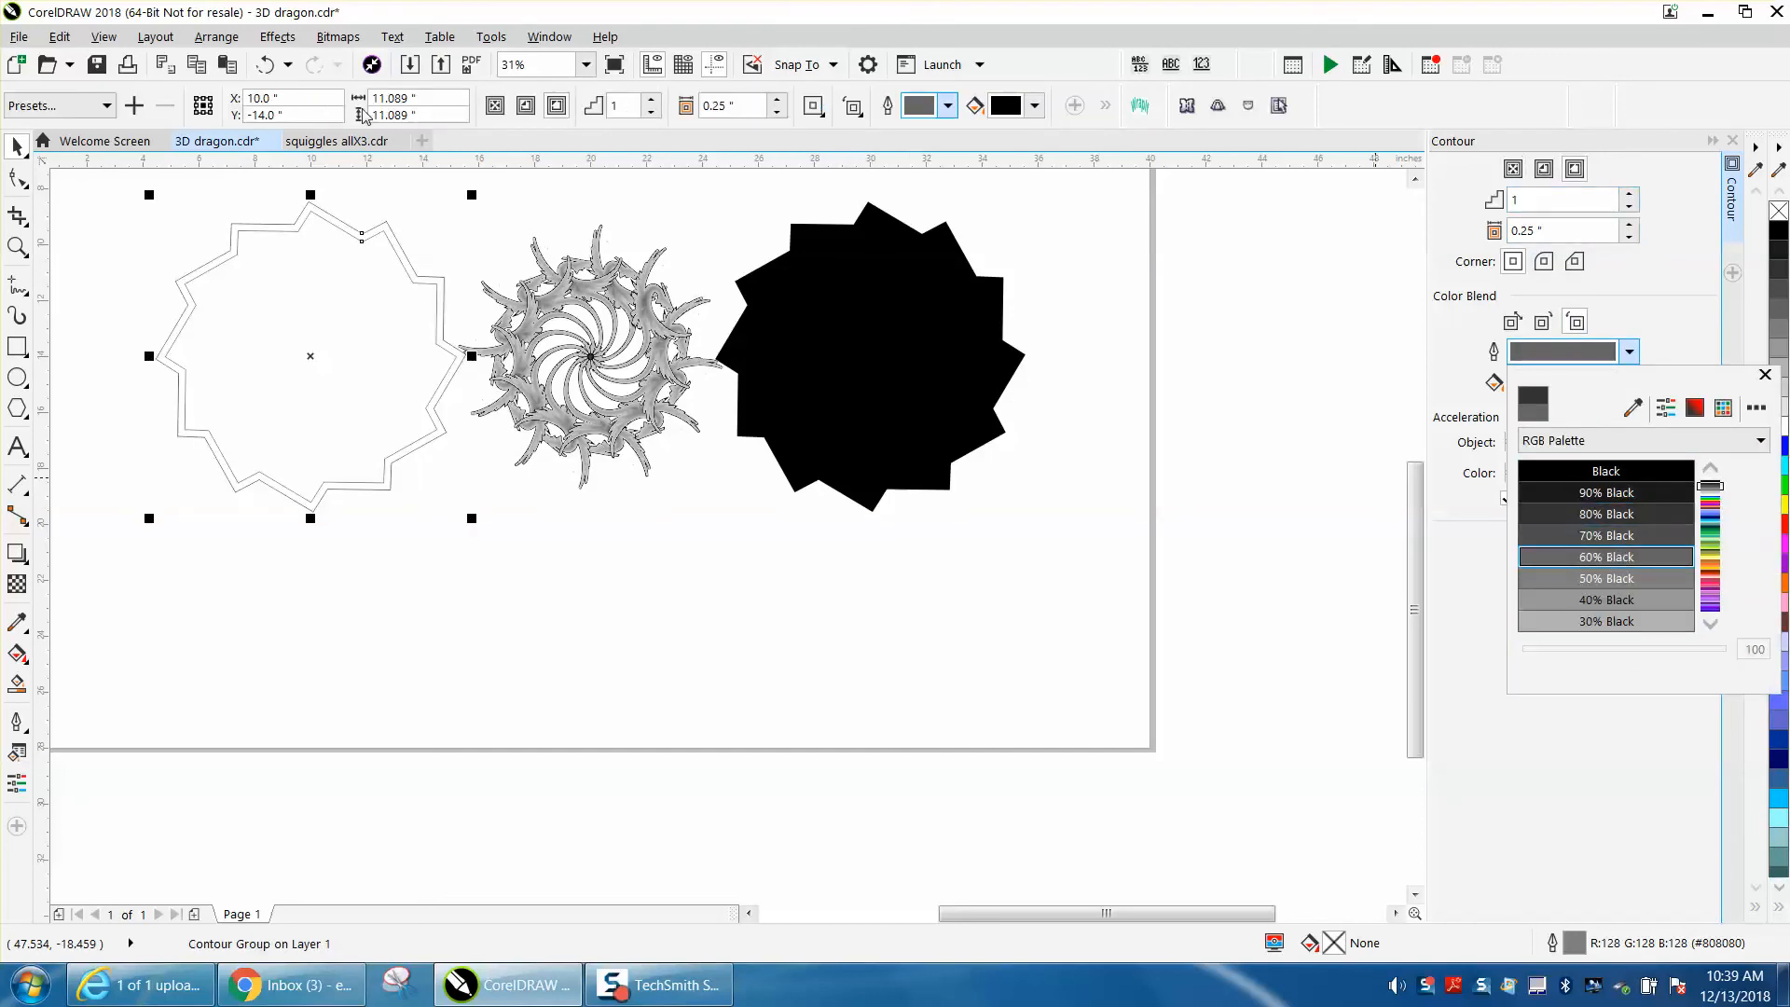
left_click(276, 66)
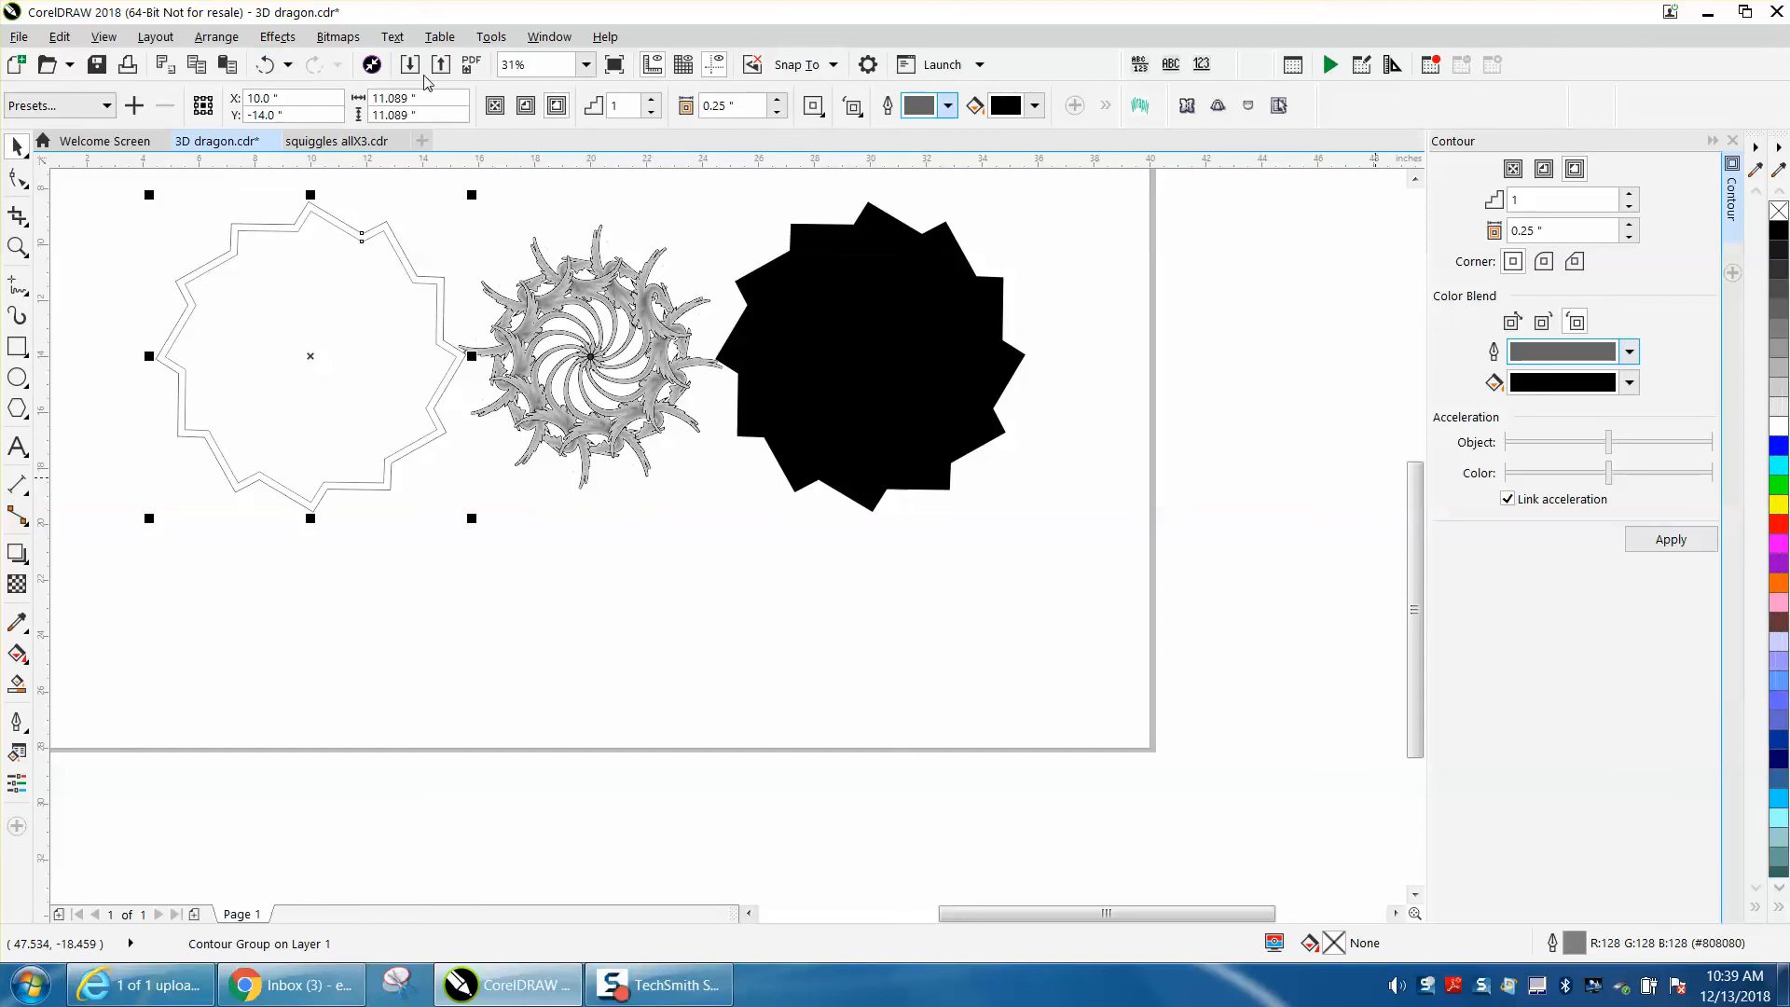
left_click(264, 65)
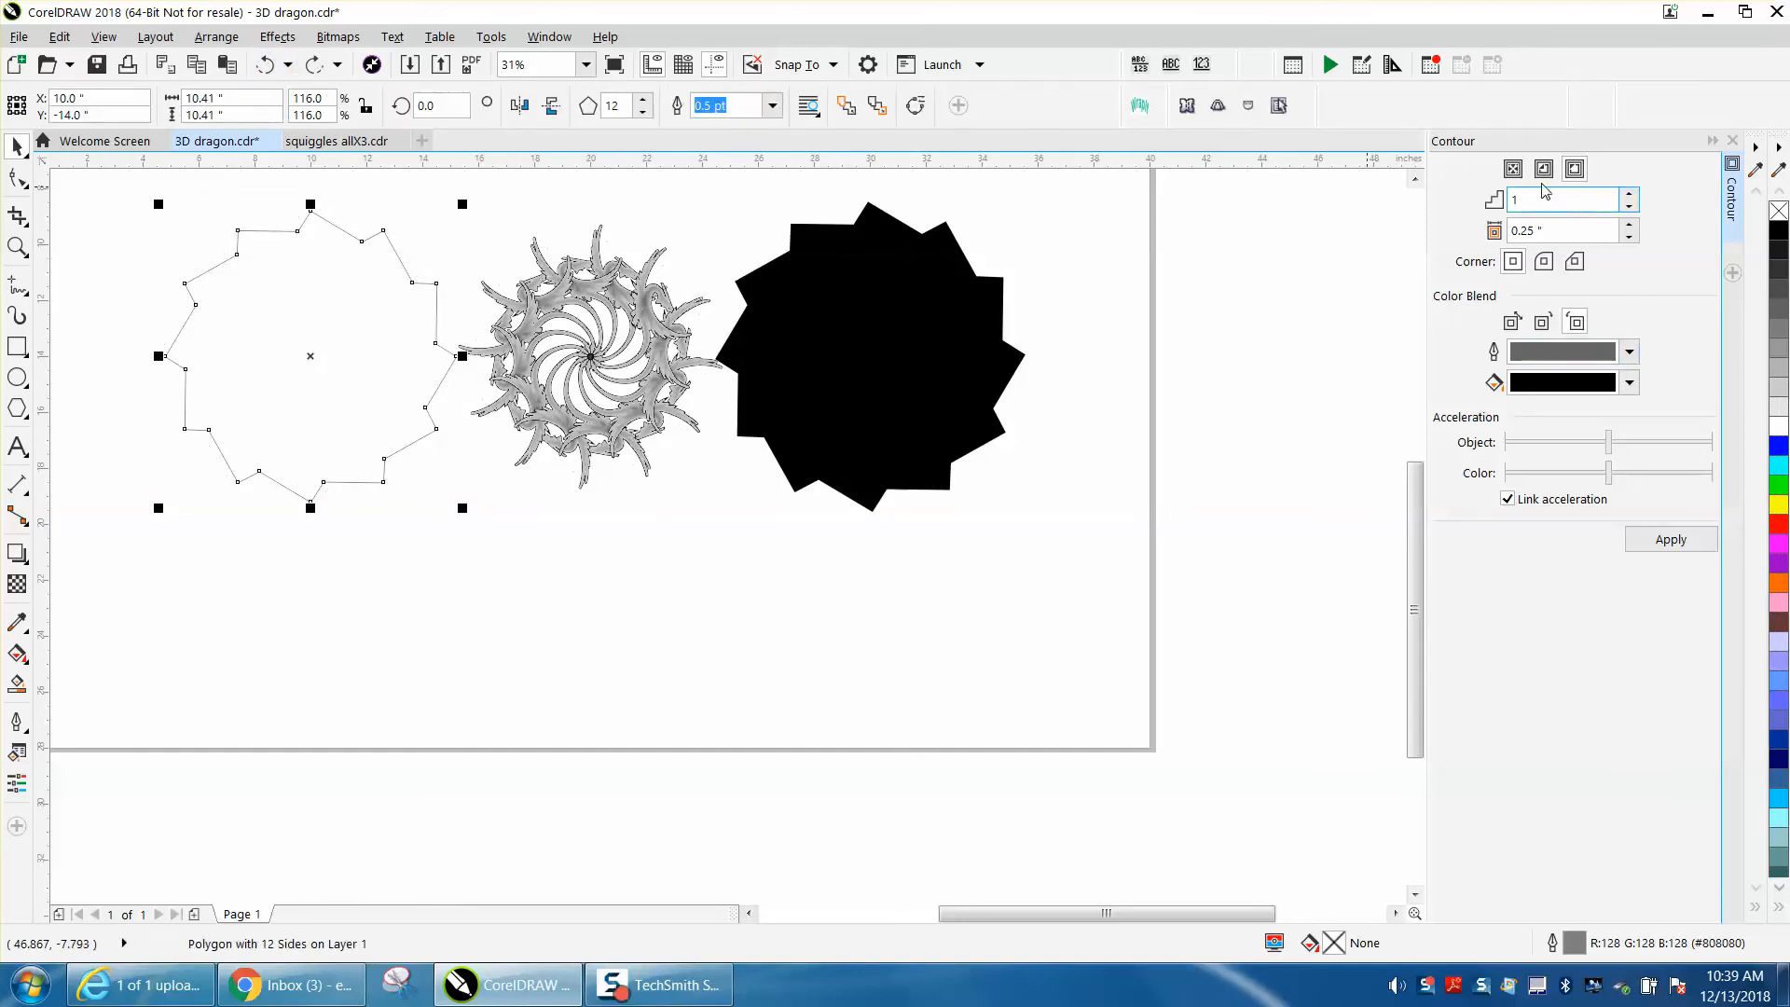
Step: Apply a to-center contour with a 0.001 in offset to the smaller star
left_click(1513, 169)
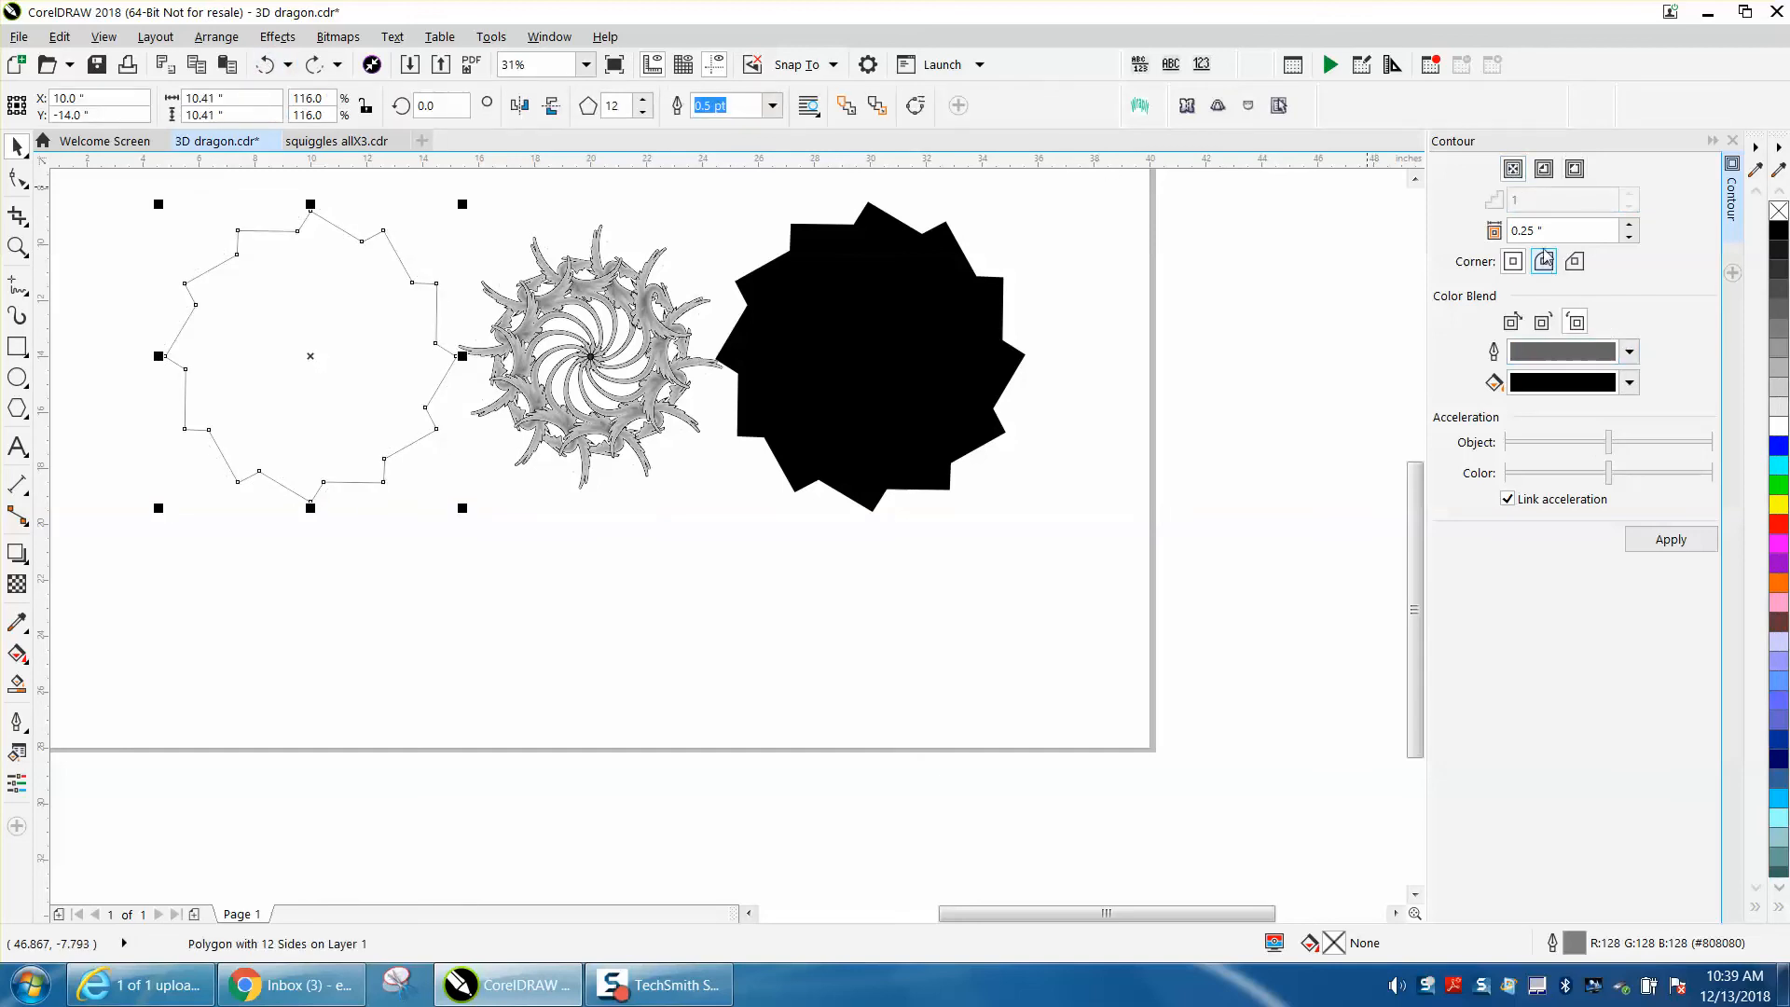
left_click(1527, 230)
double_click(1539, 230)
type(".001")
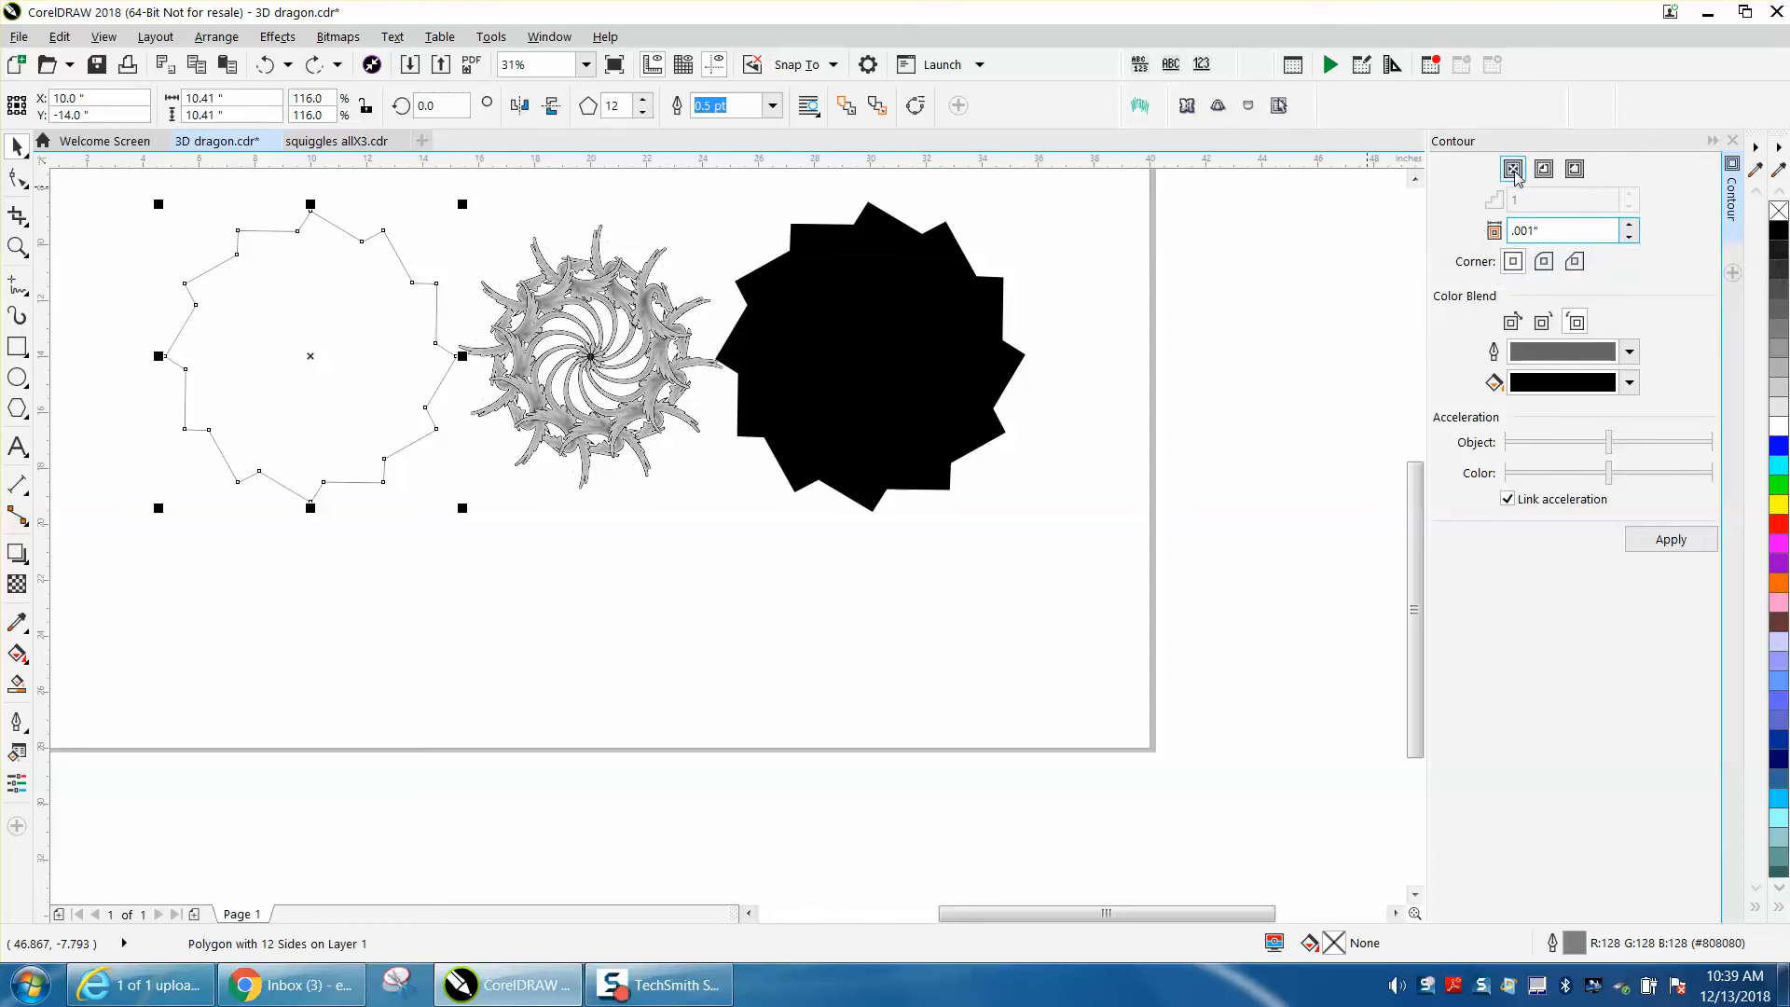
left_click(1513, 170)
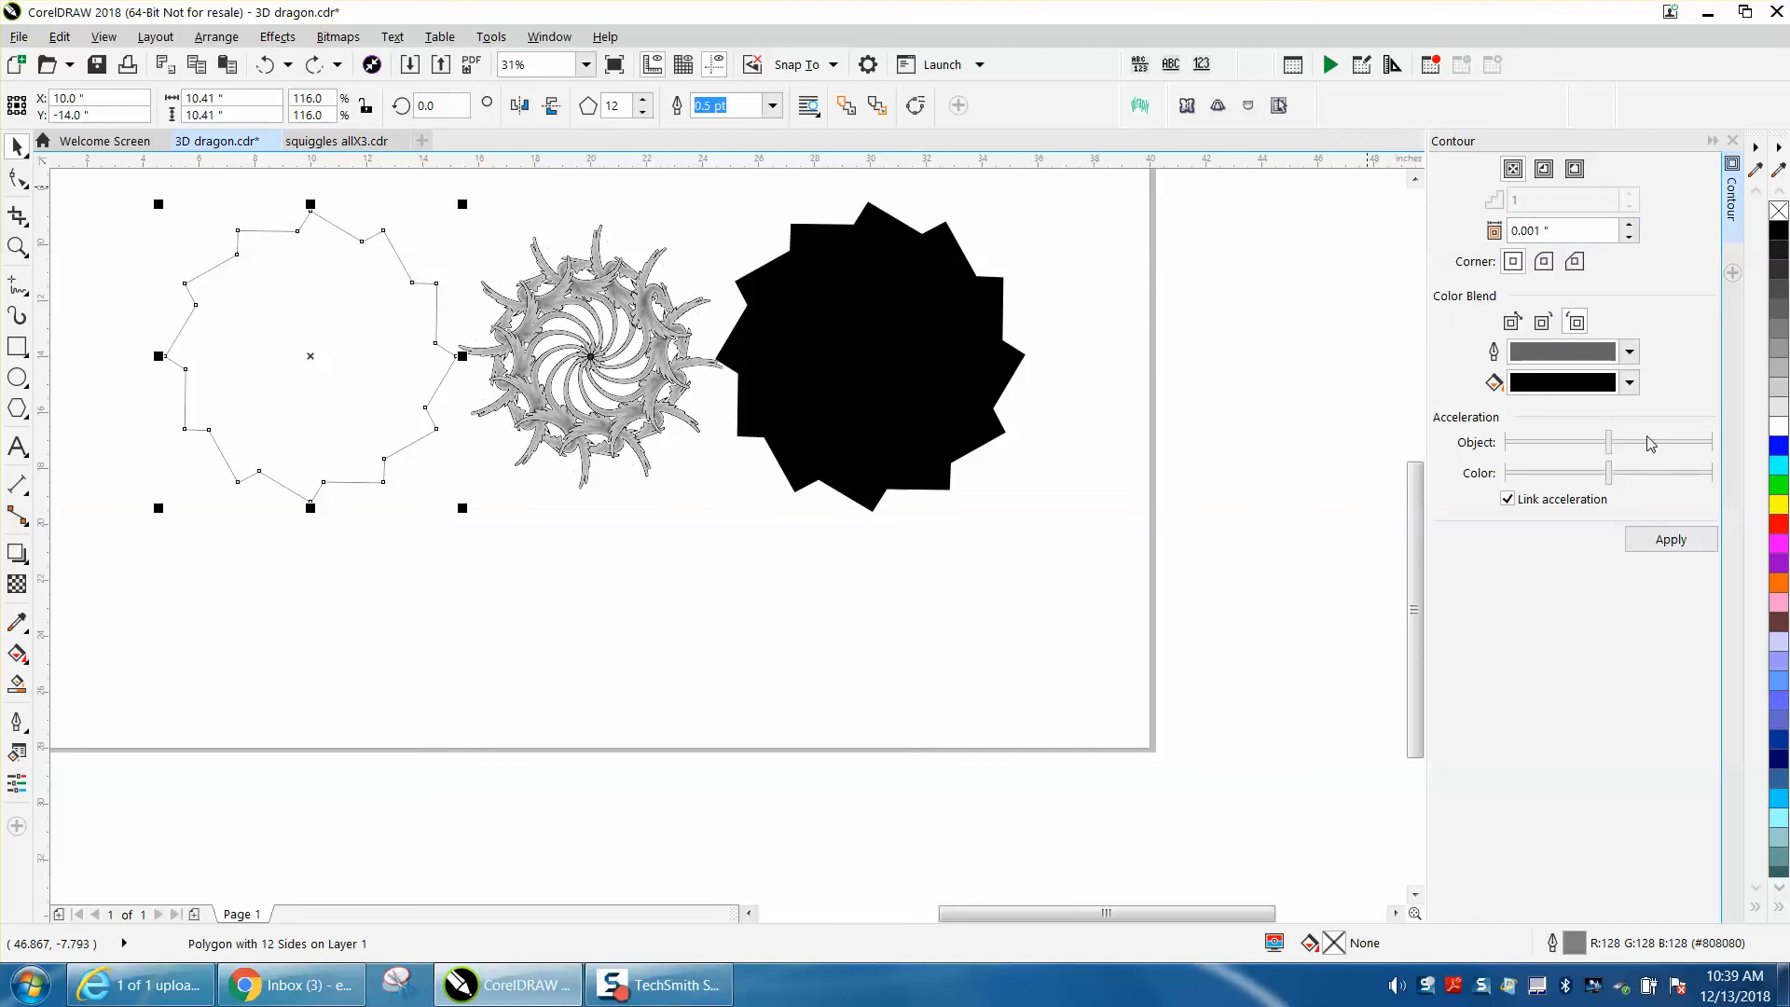
left_click(1679, 541)
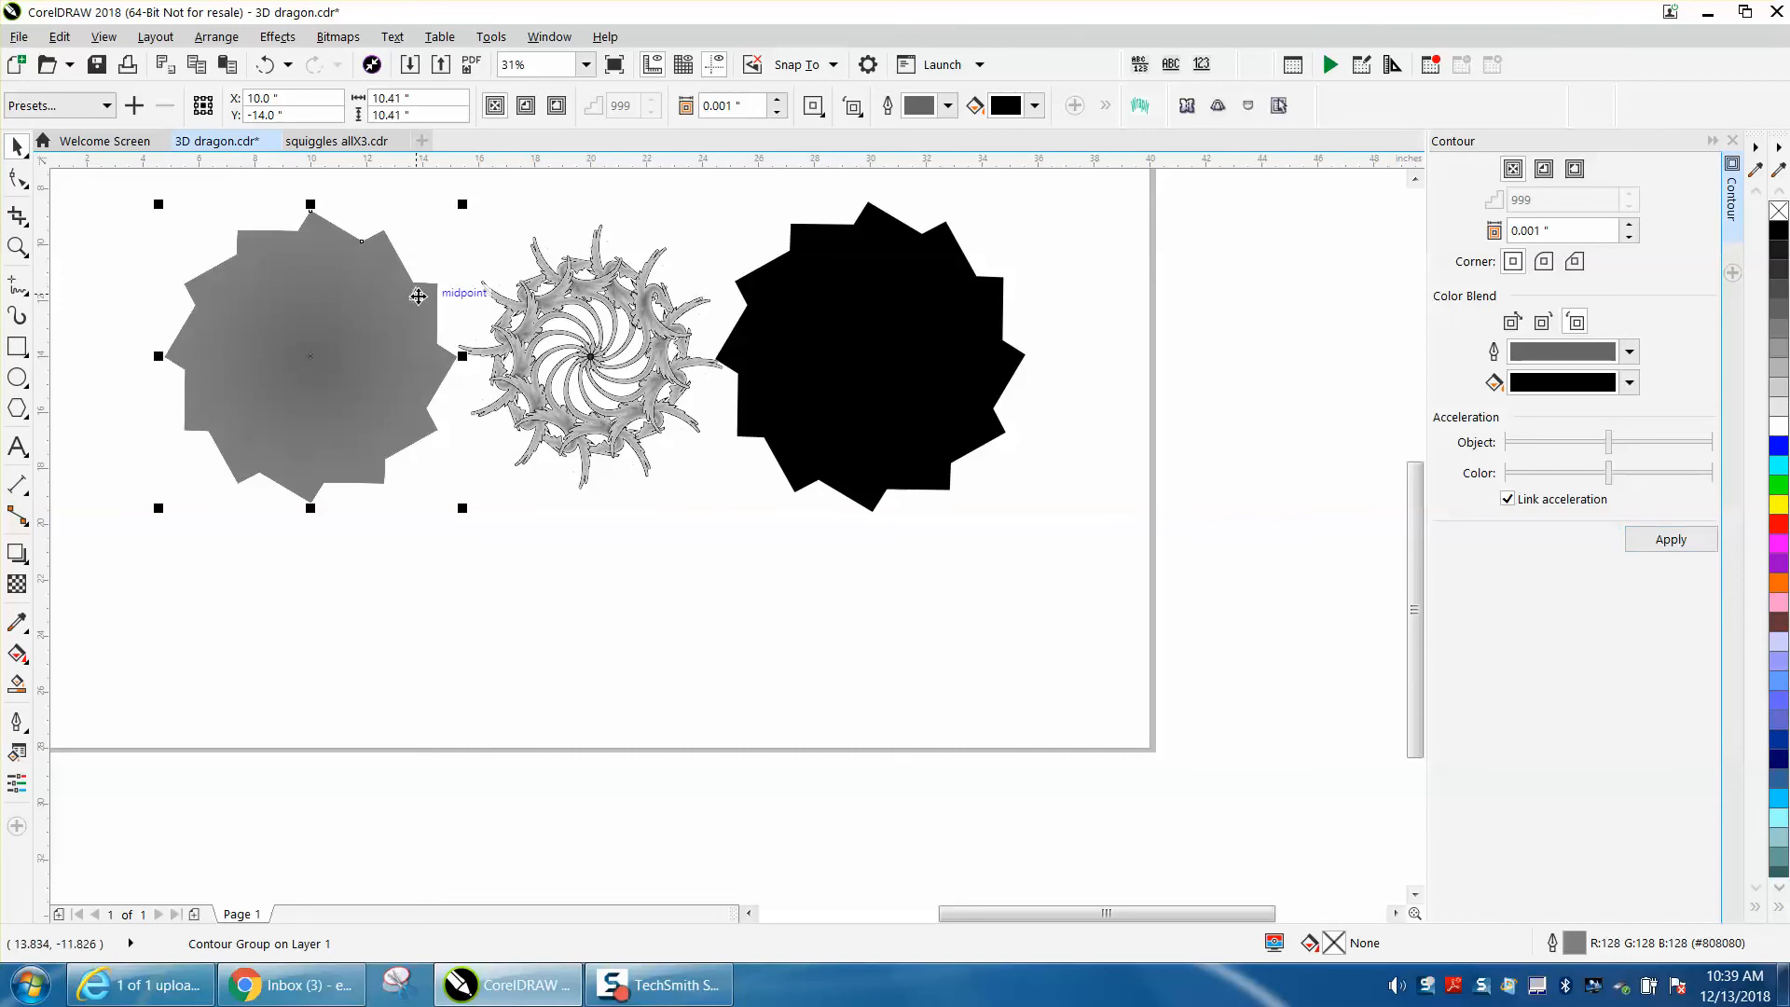
Step: Move the shaded star and the black star behind the dragon wheel, both to X 20 in
key("Right")
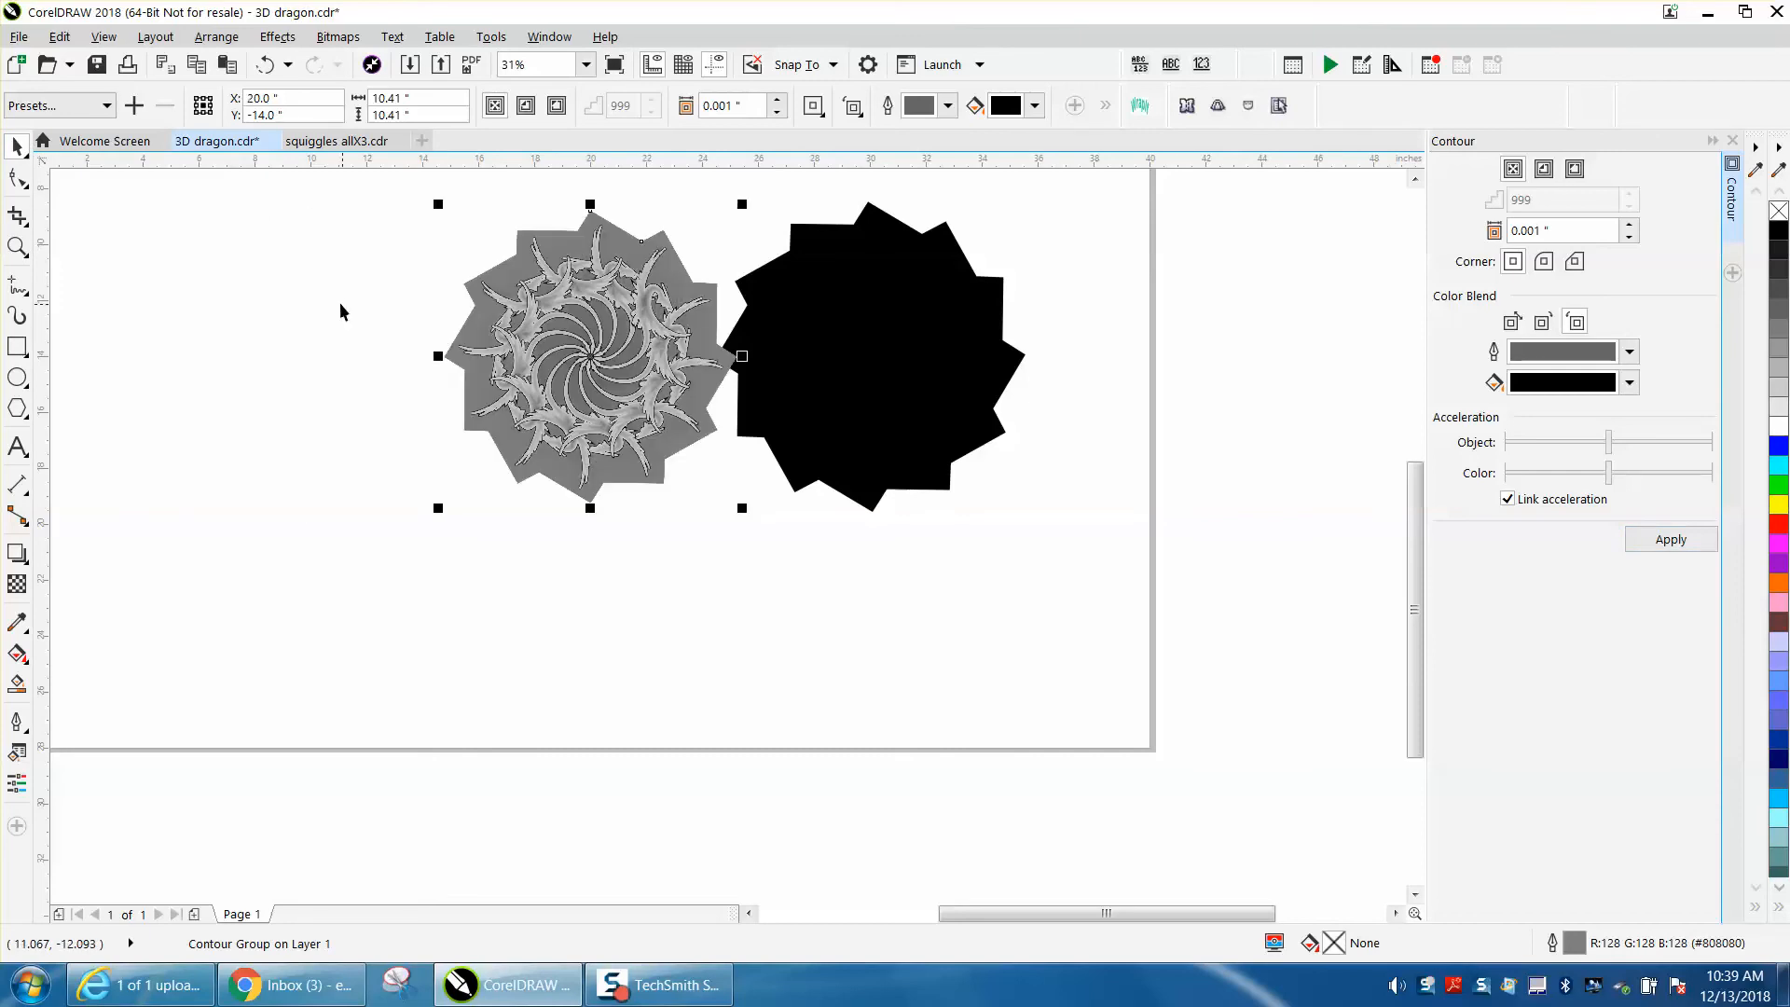
left_click(841, 346)
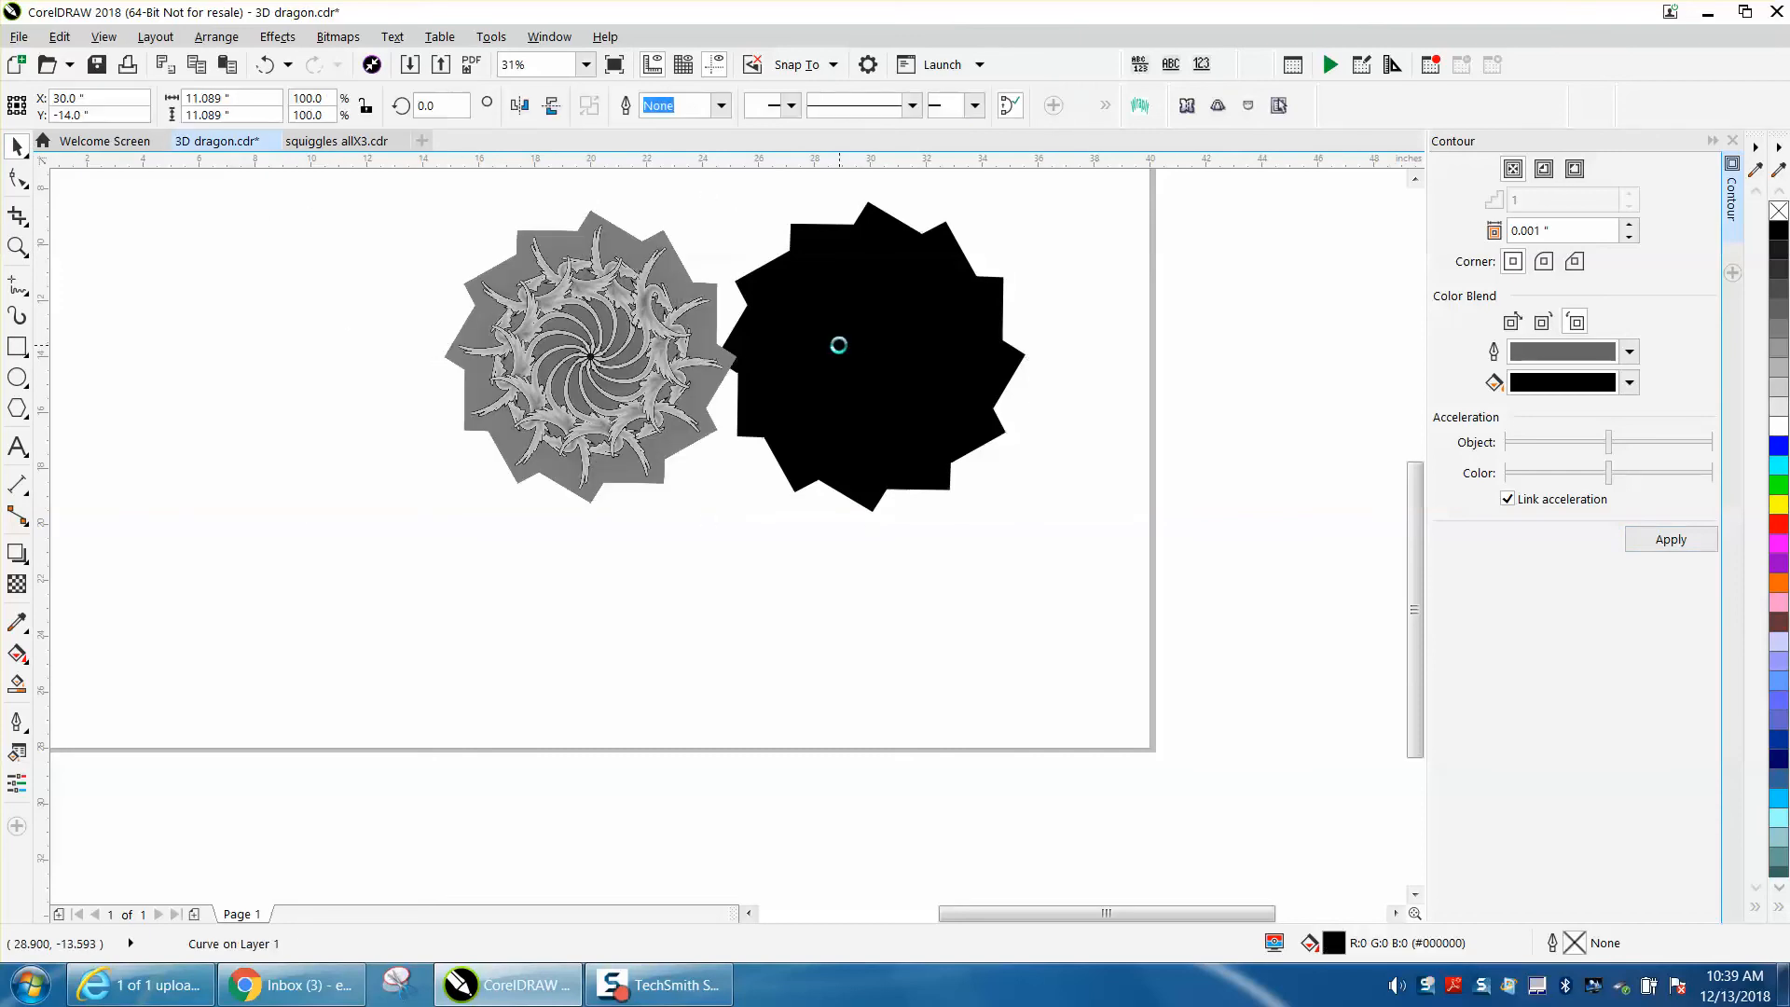
key("Left")
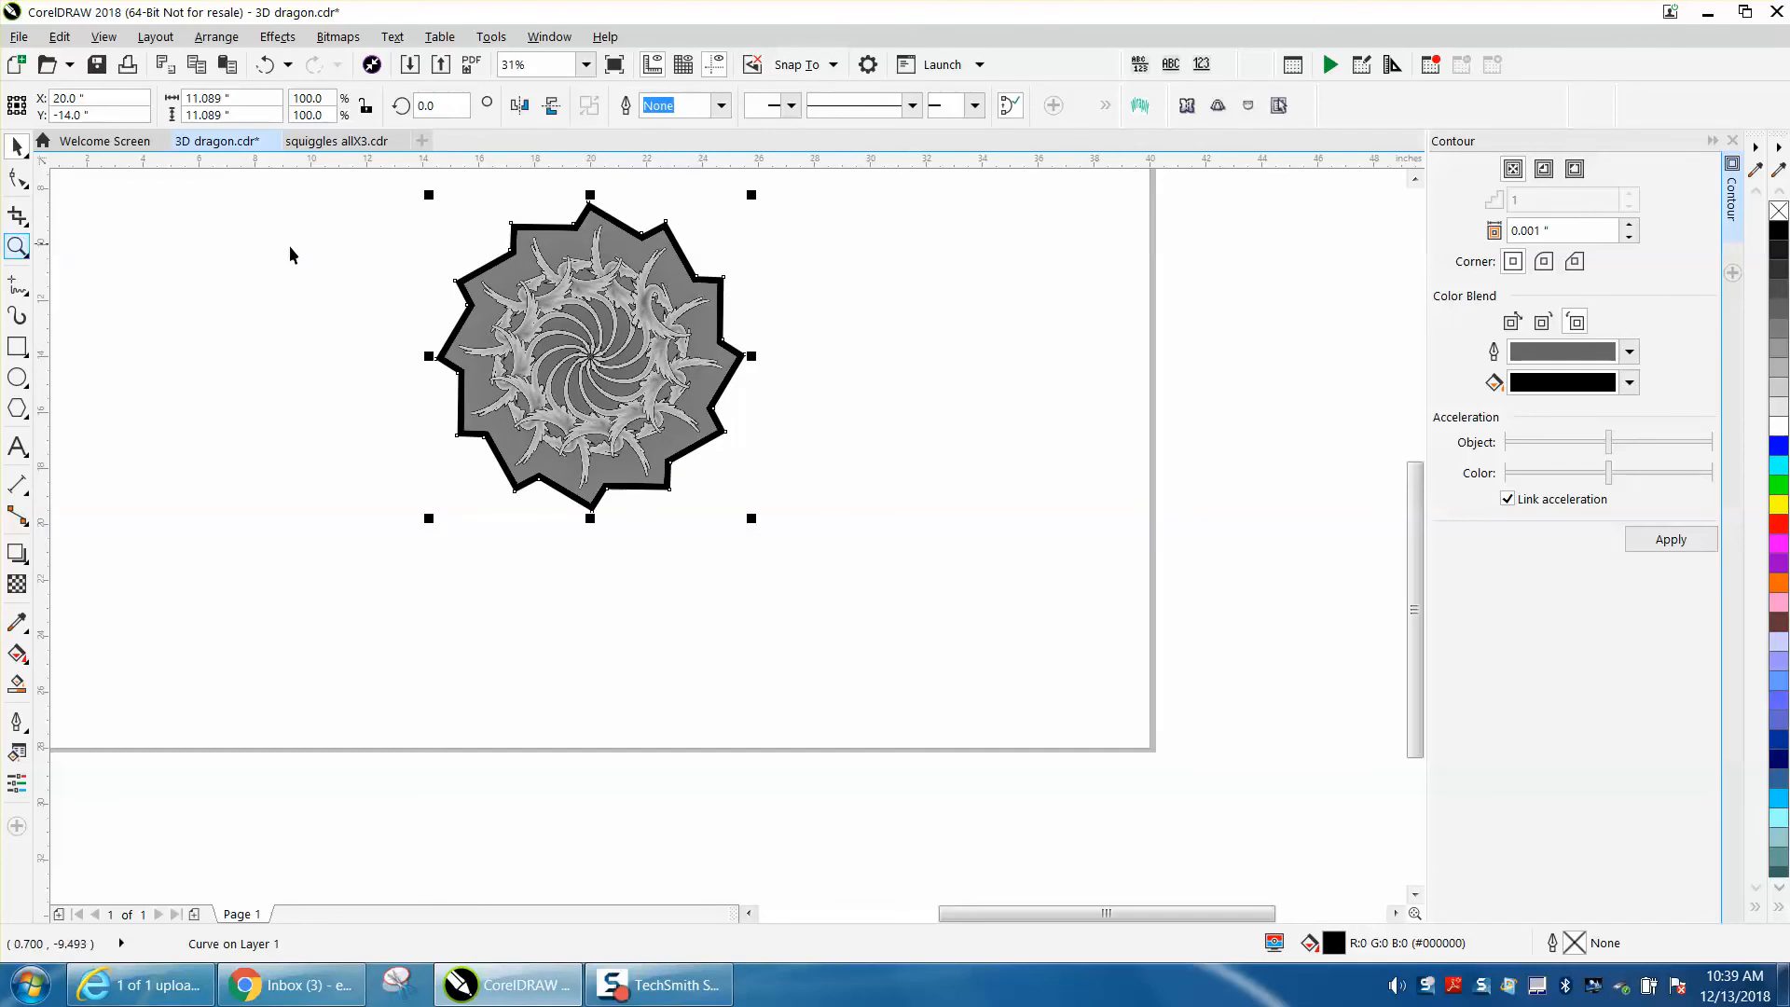
Step: Group the dragon wheel with the shaded star and the black border star
left_click(17, 247)
left_click(525, 364)
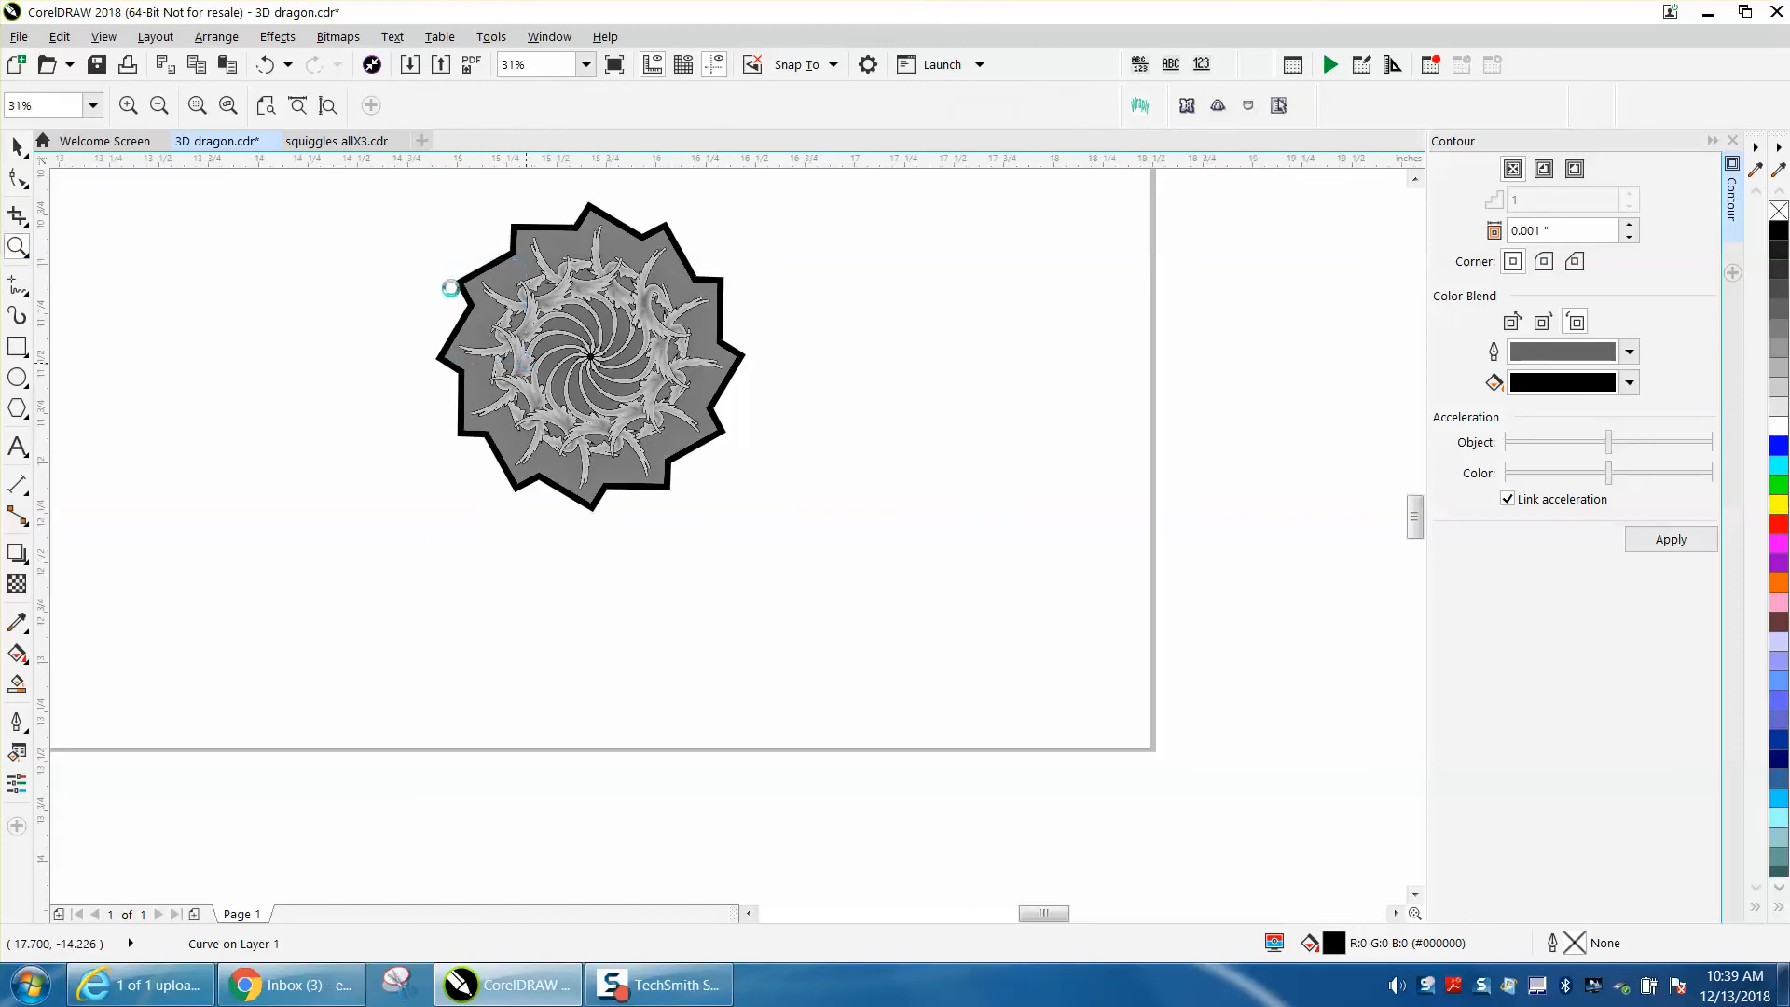
left_click_drag(450, 288, 588, 328)
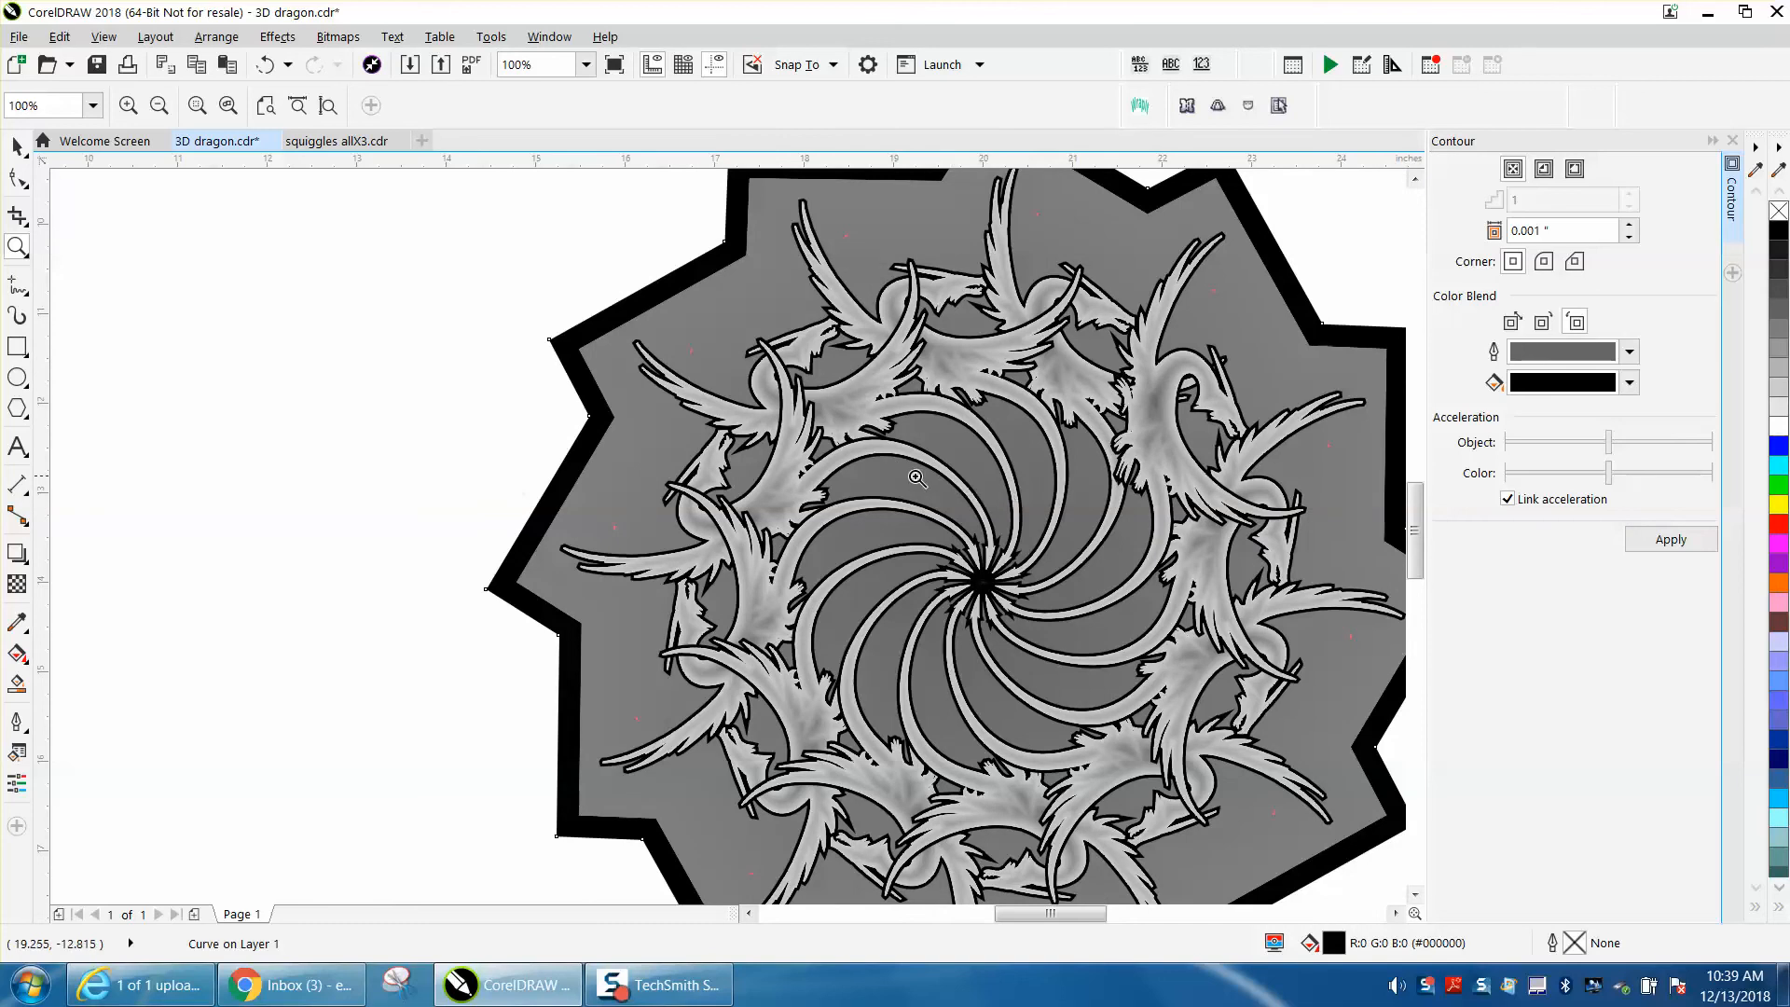
scroll(173, 407, "down", 1)
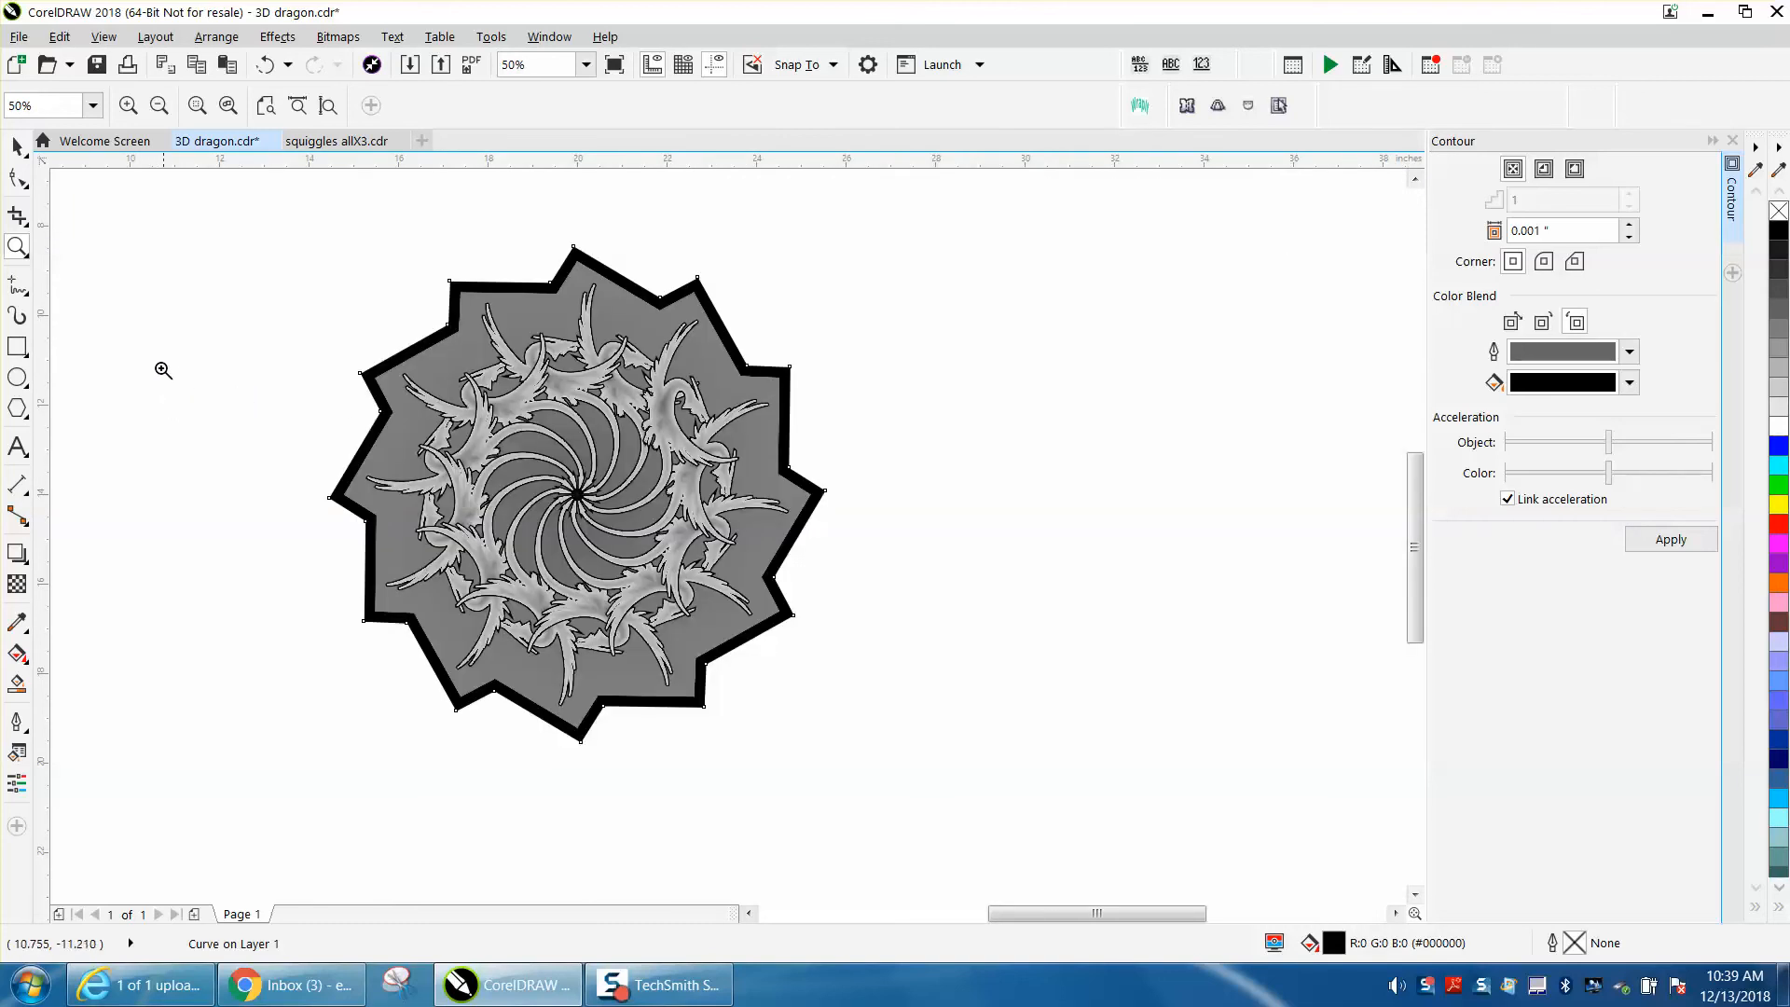
left_click(17, 146)
left_click_drag(224, 197, 916, 720)
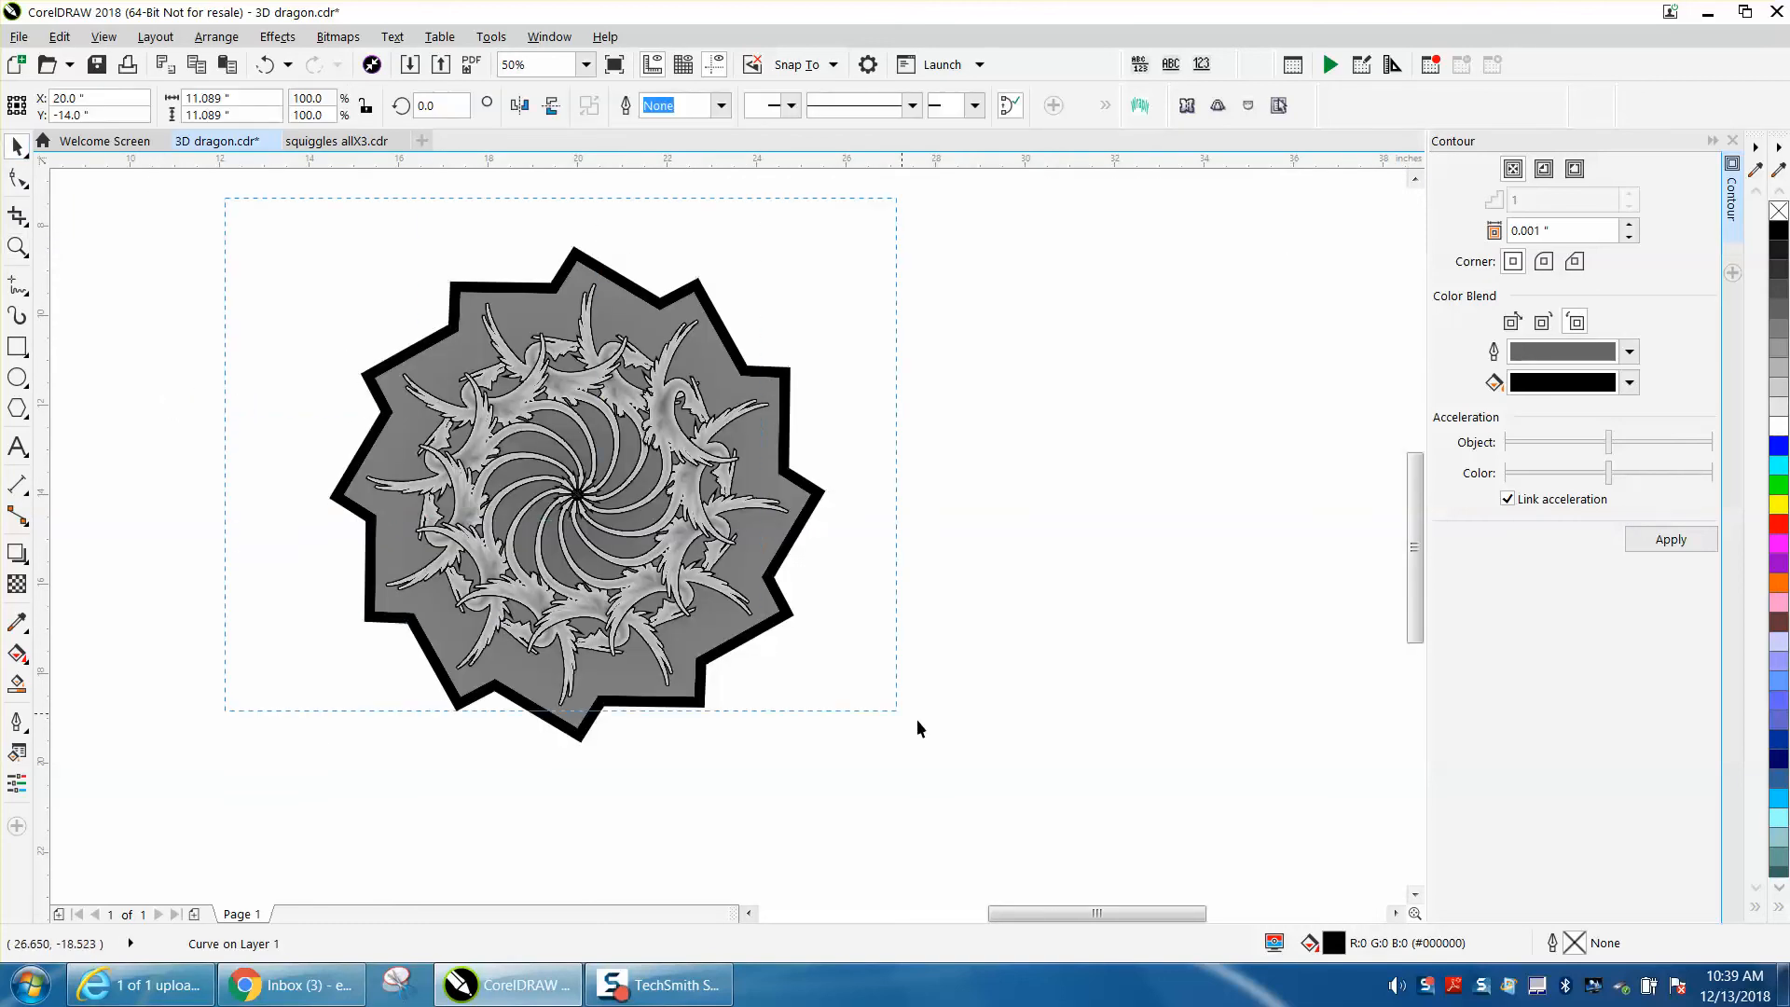
left_click_drag(990, 771, 991, 768)
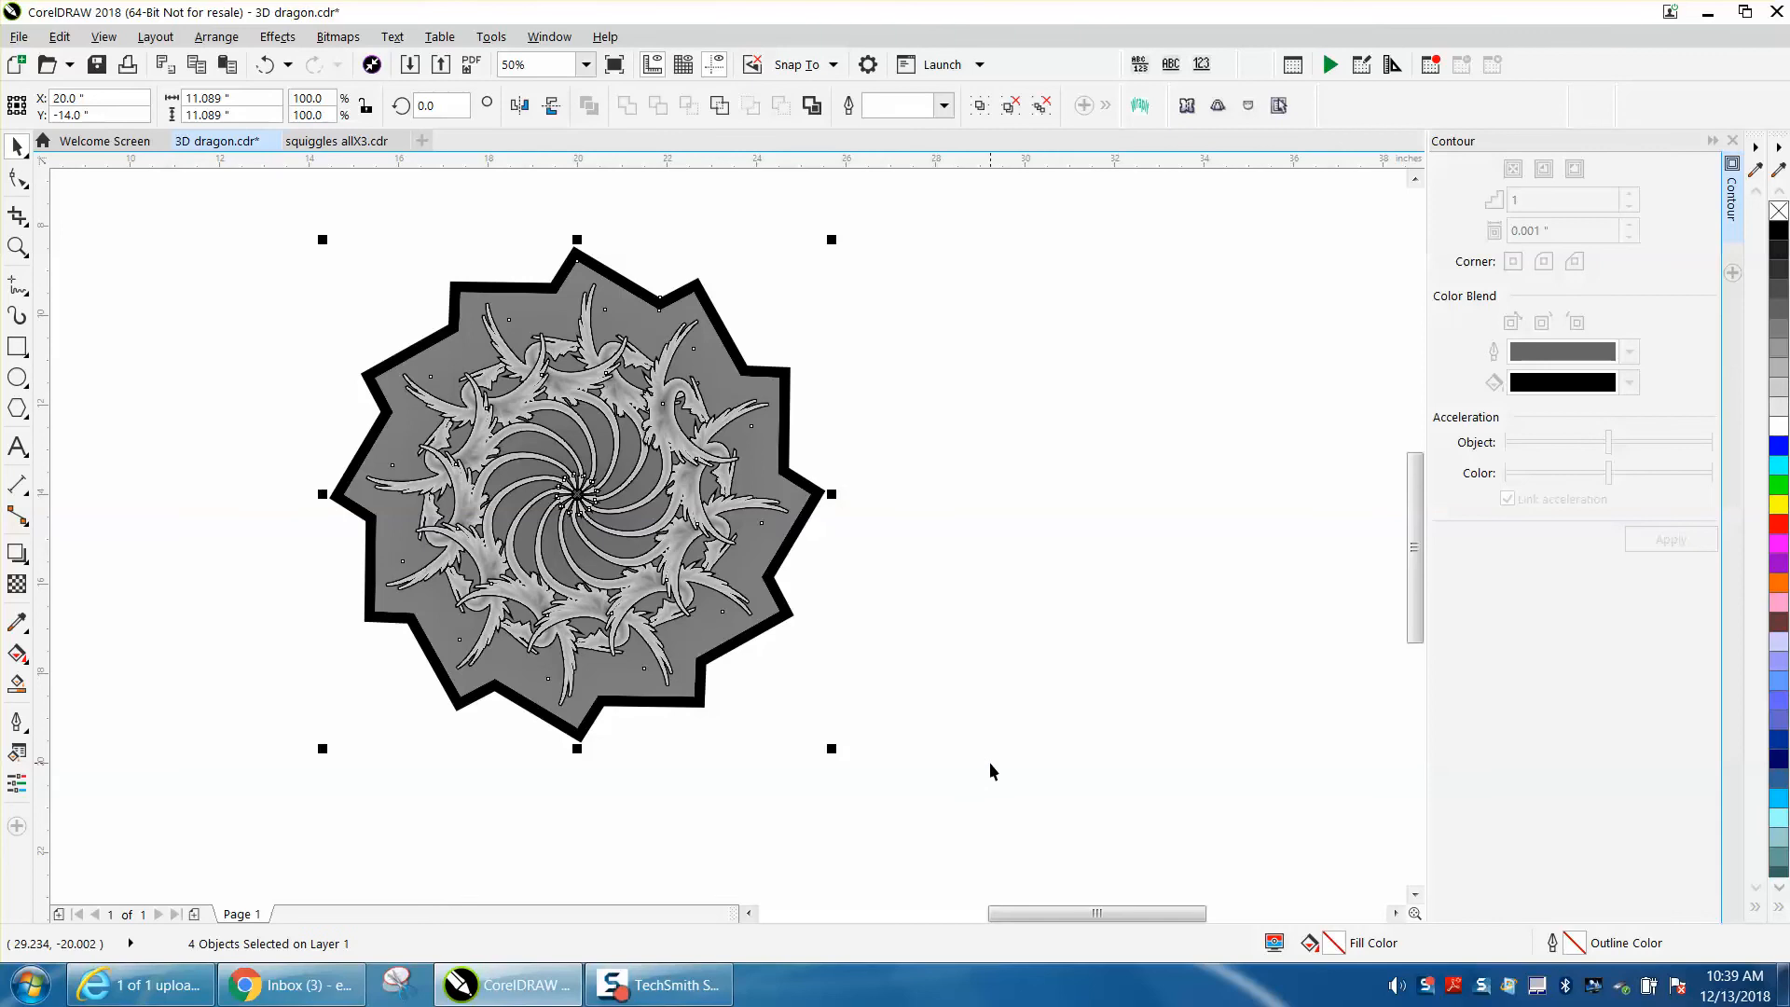
key("ctrl+g")
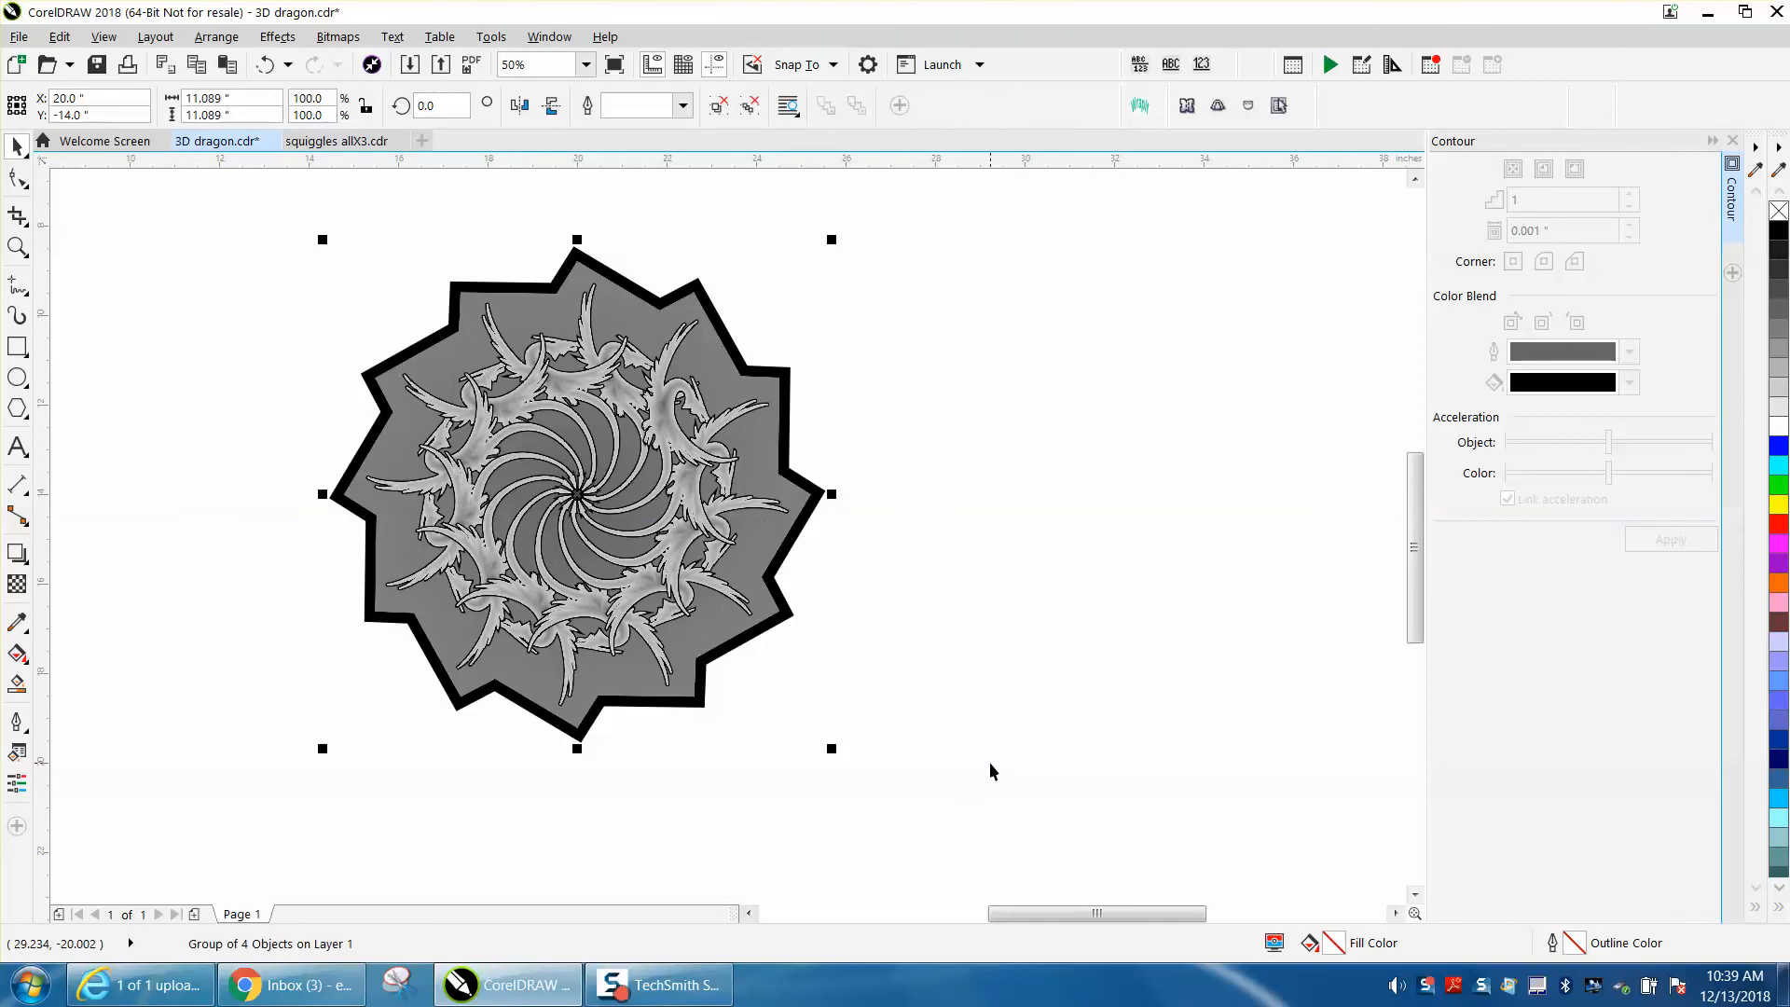
Step: Draw a circle about 0.56 in wide outside the star's upper-left edge and give it a 0.5 pt black outline
left_click(17, 379)
left_click_drag(391, 277, 371, 299)
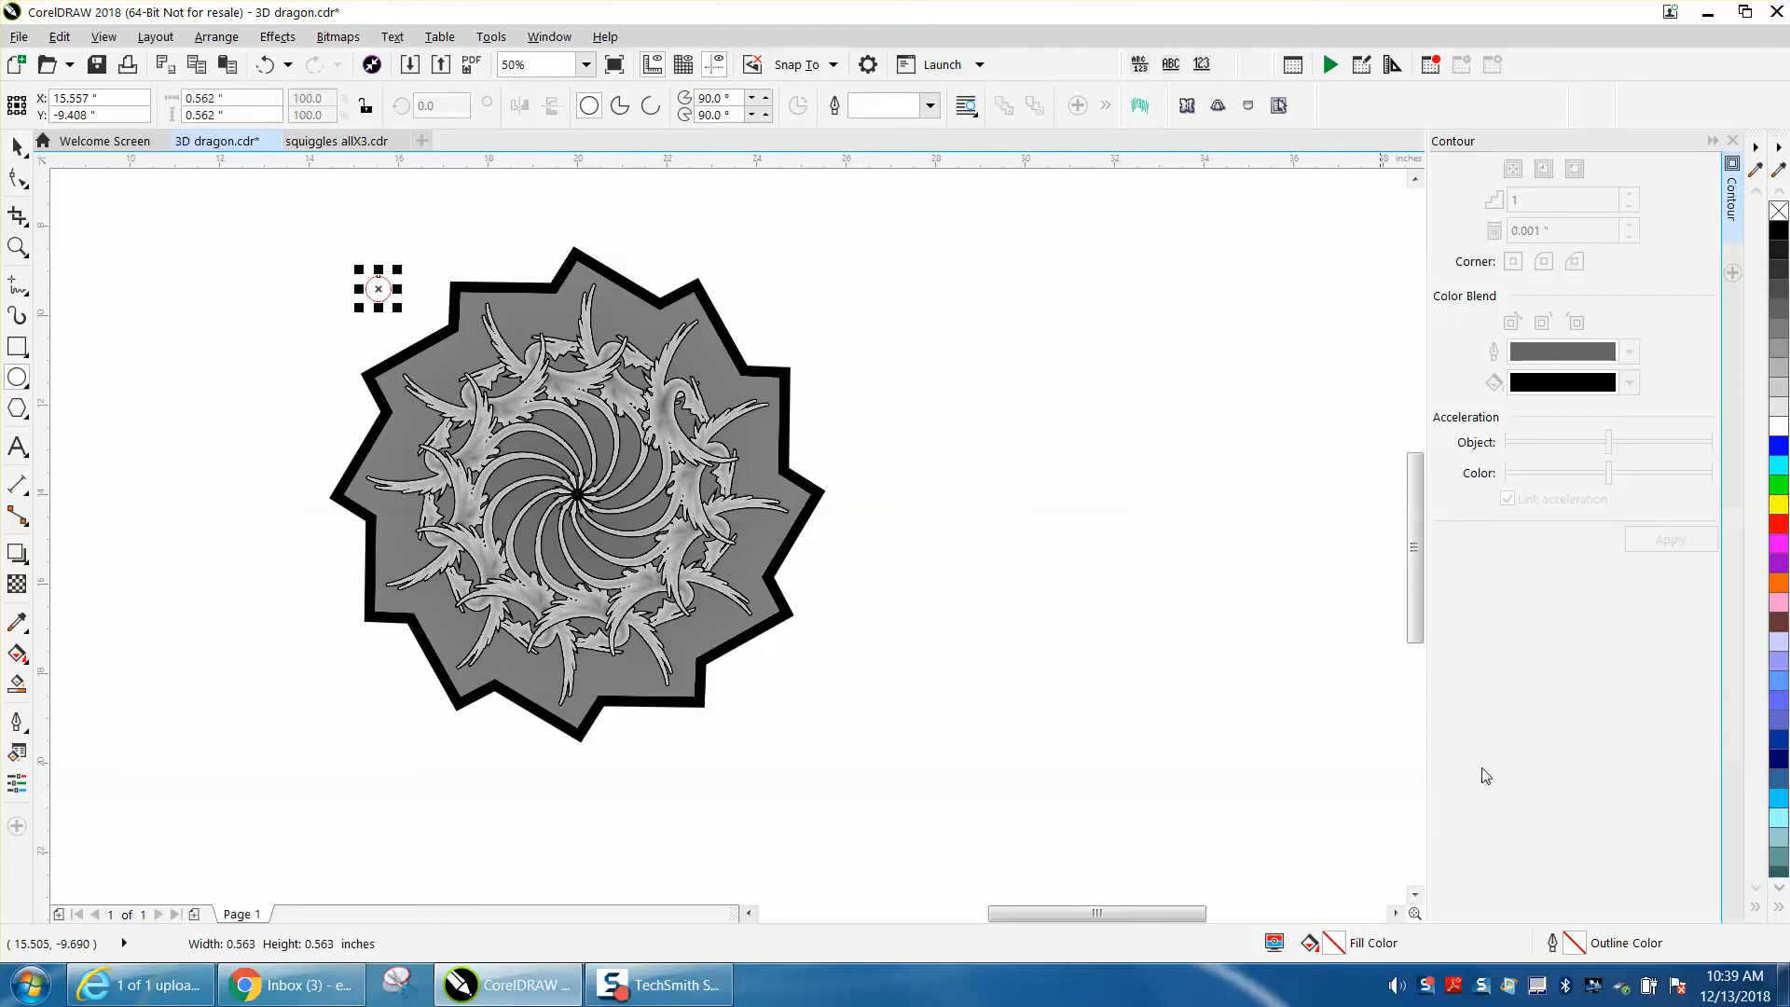
double_click(1576, 945)
left_click(767, 358)
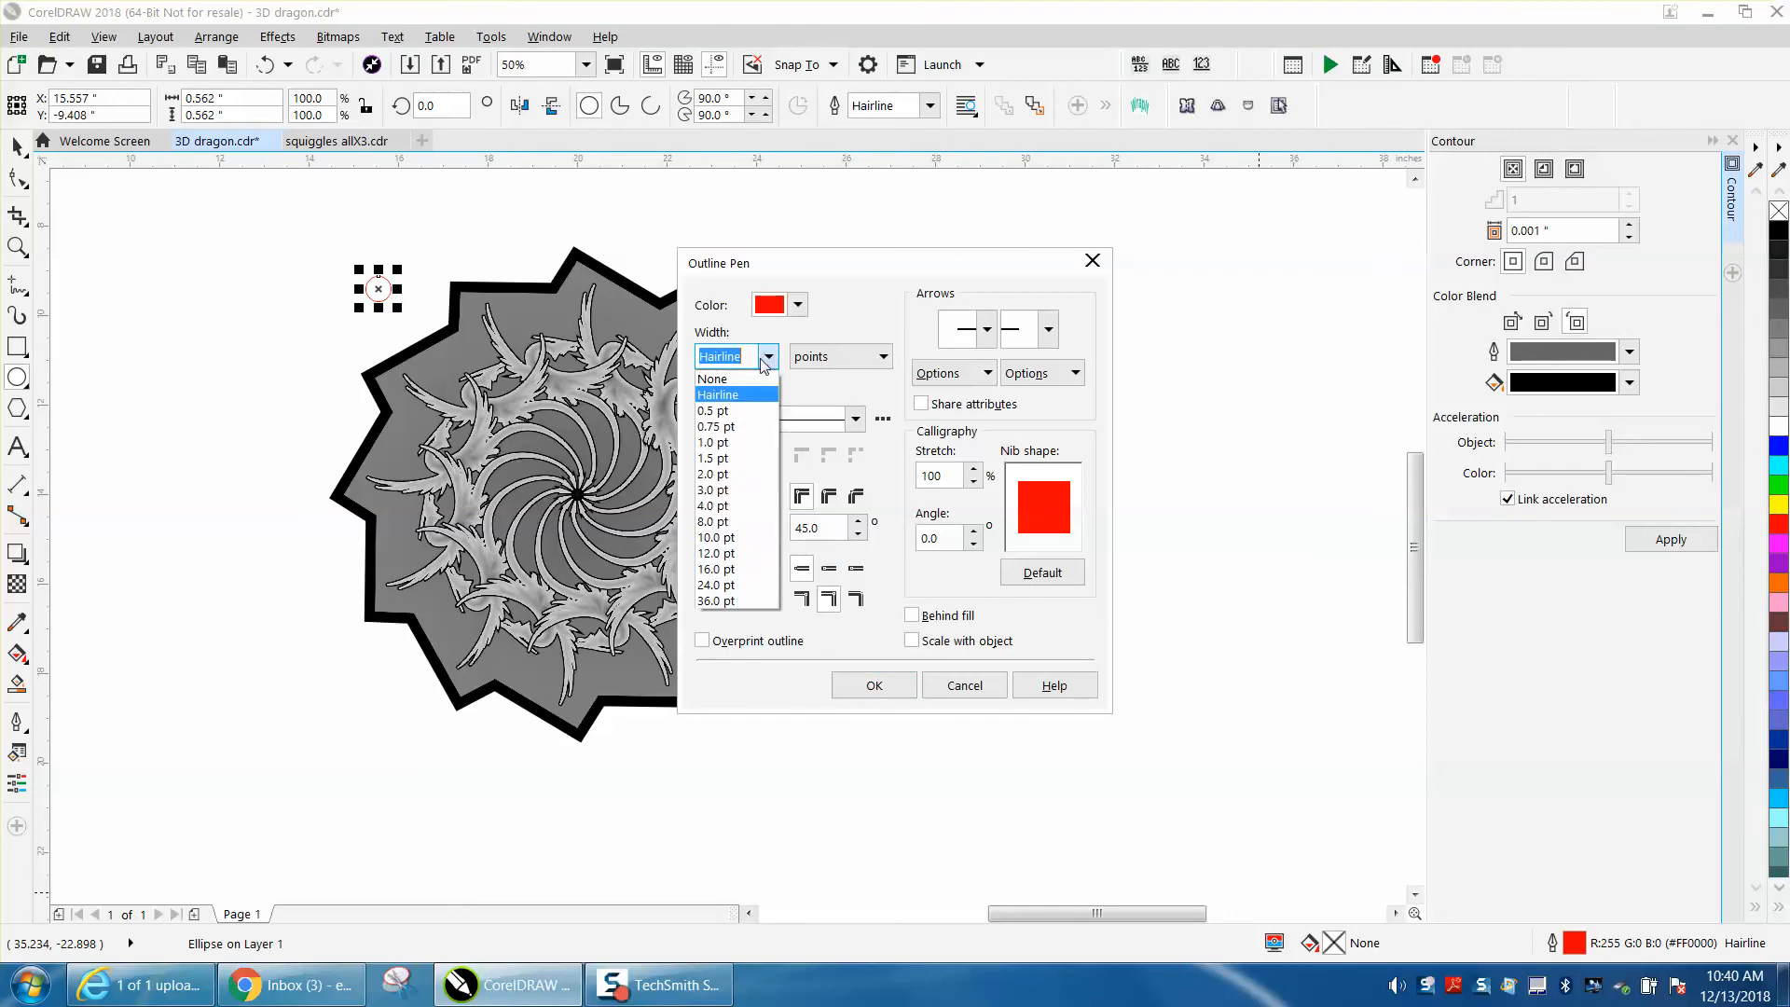
left_click(728, 411)
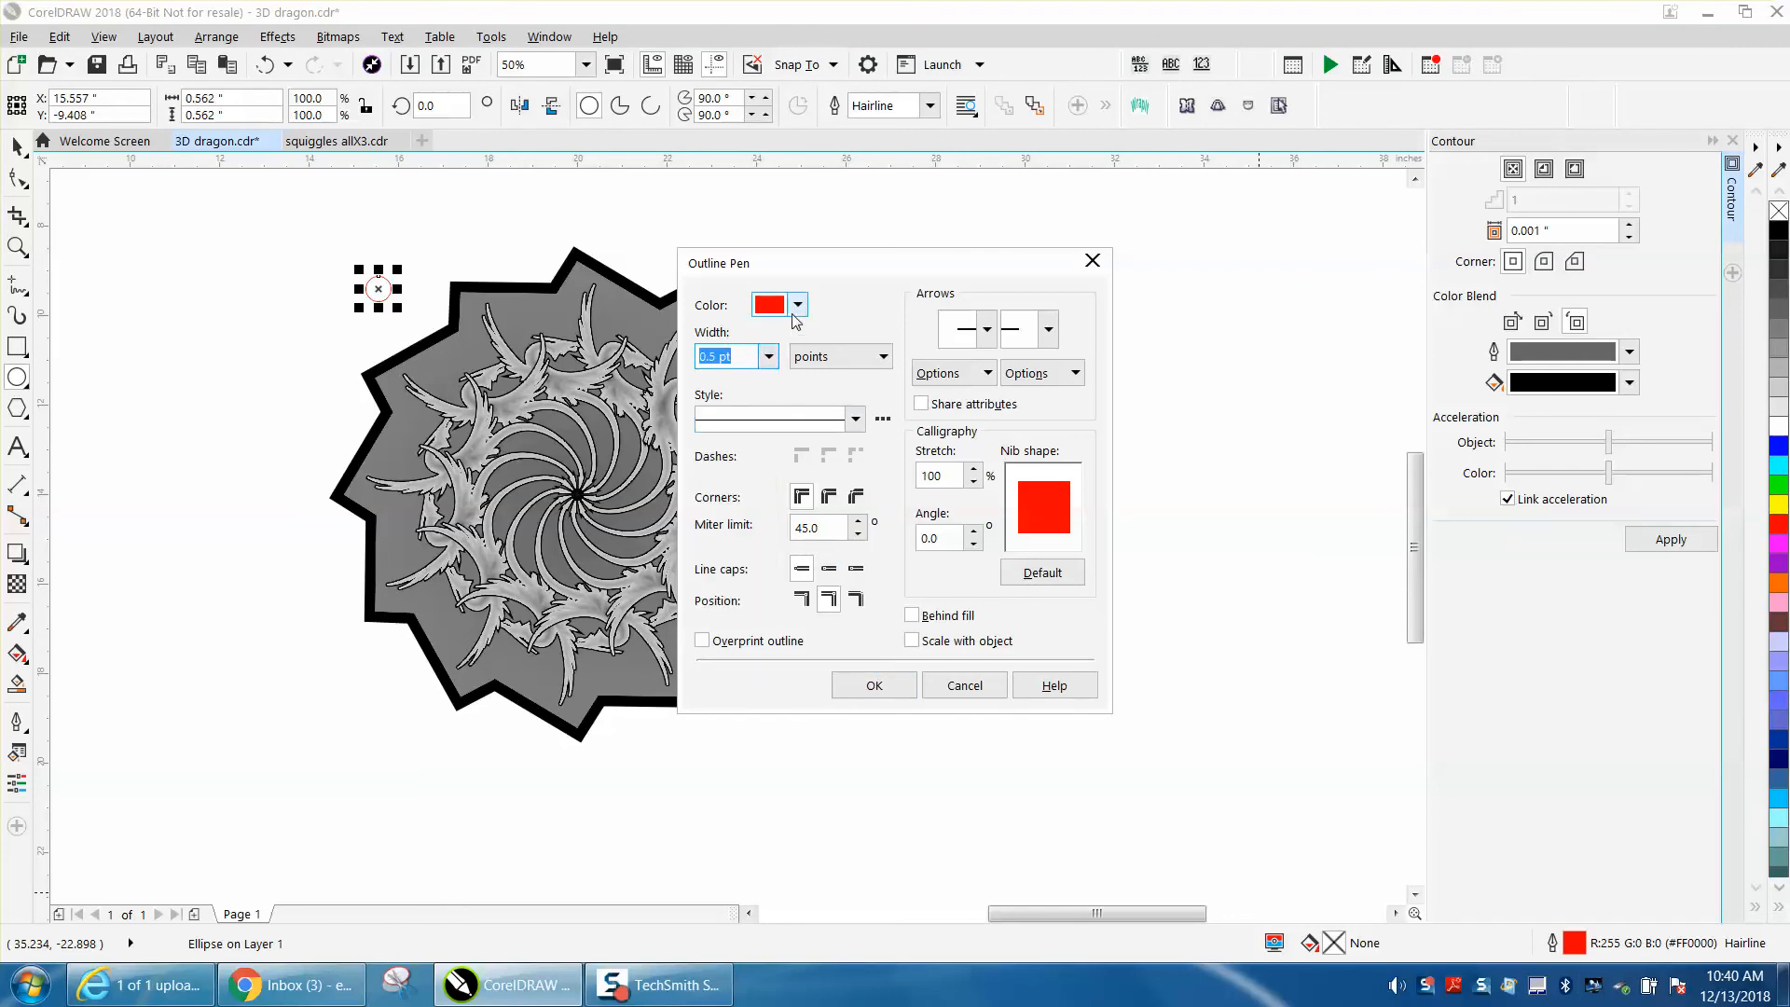
left_click(798, 306)
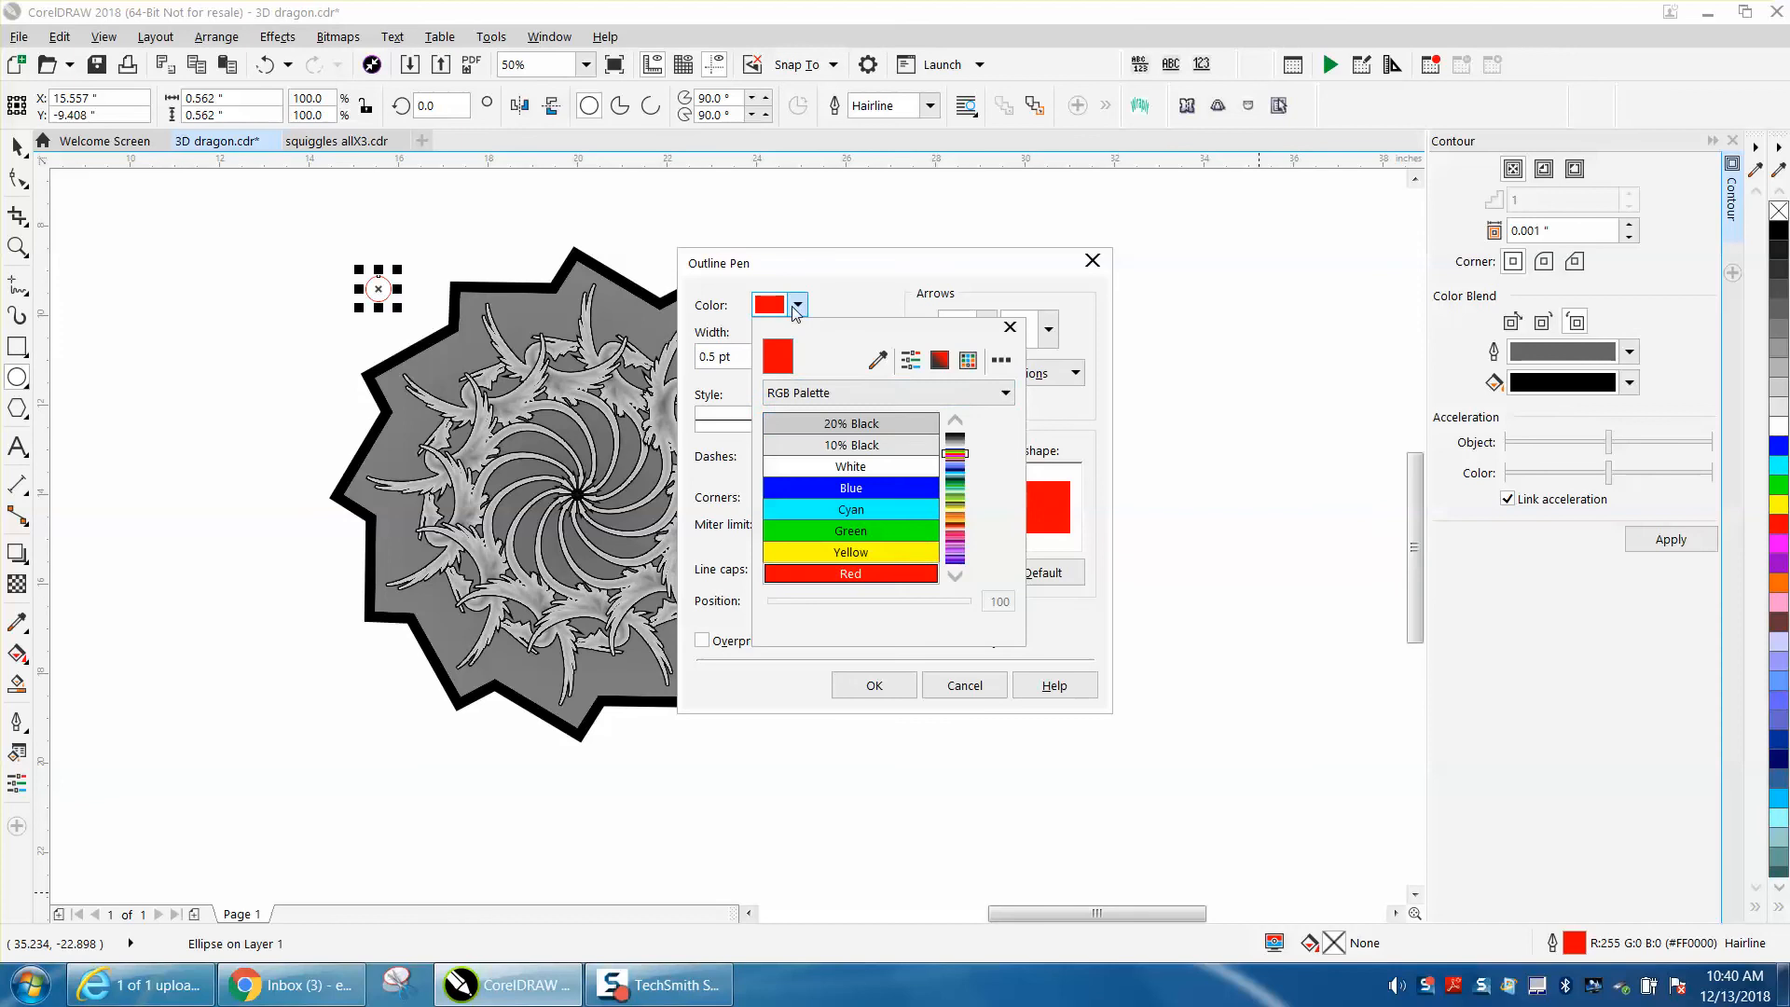
left_click(955, 421)
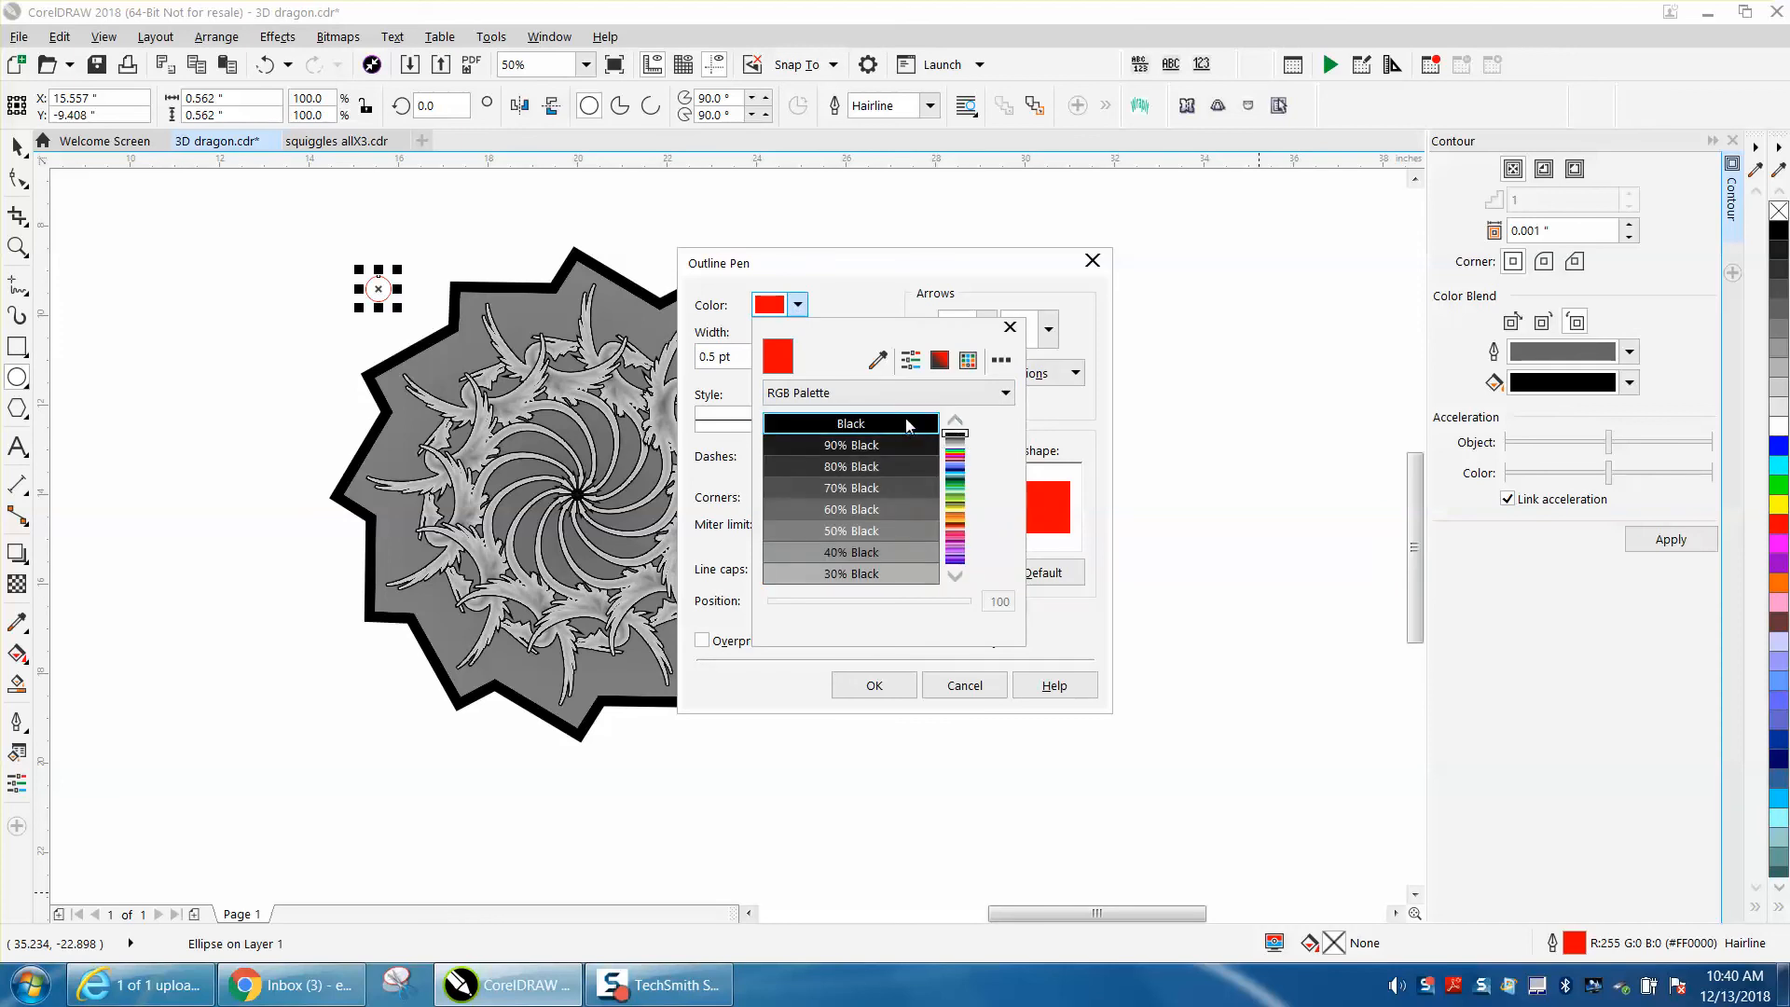
left_click(903, 422)
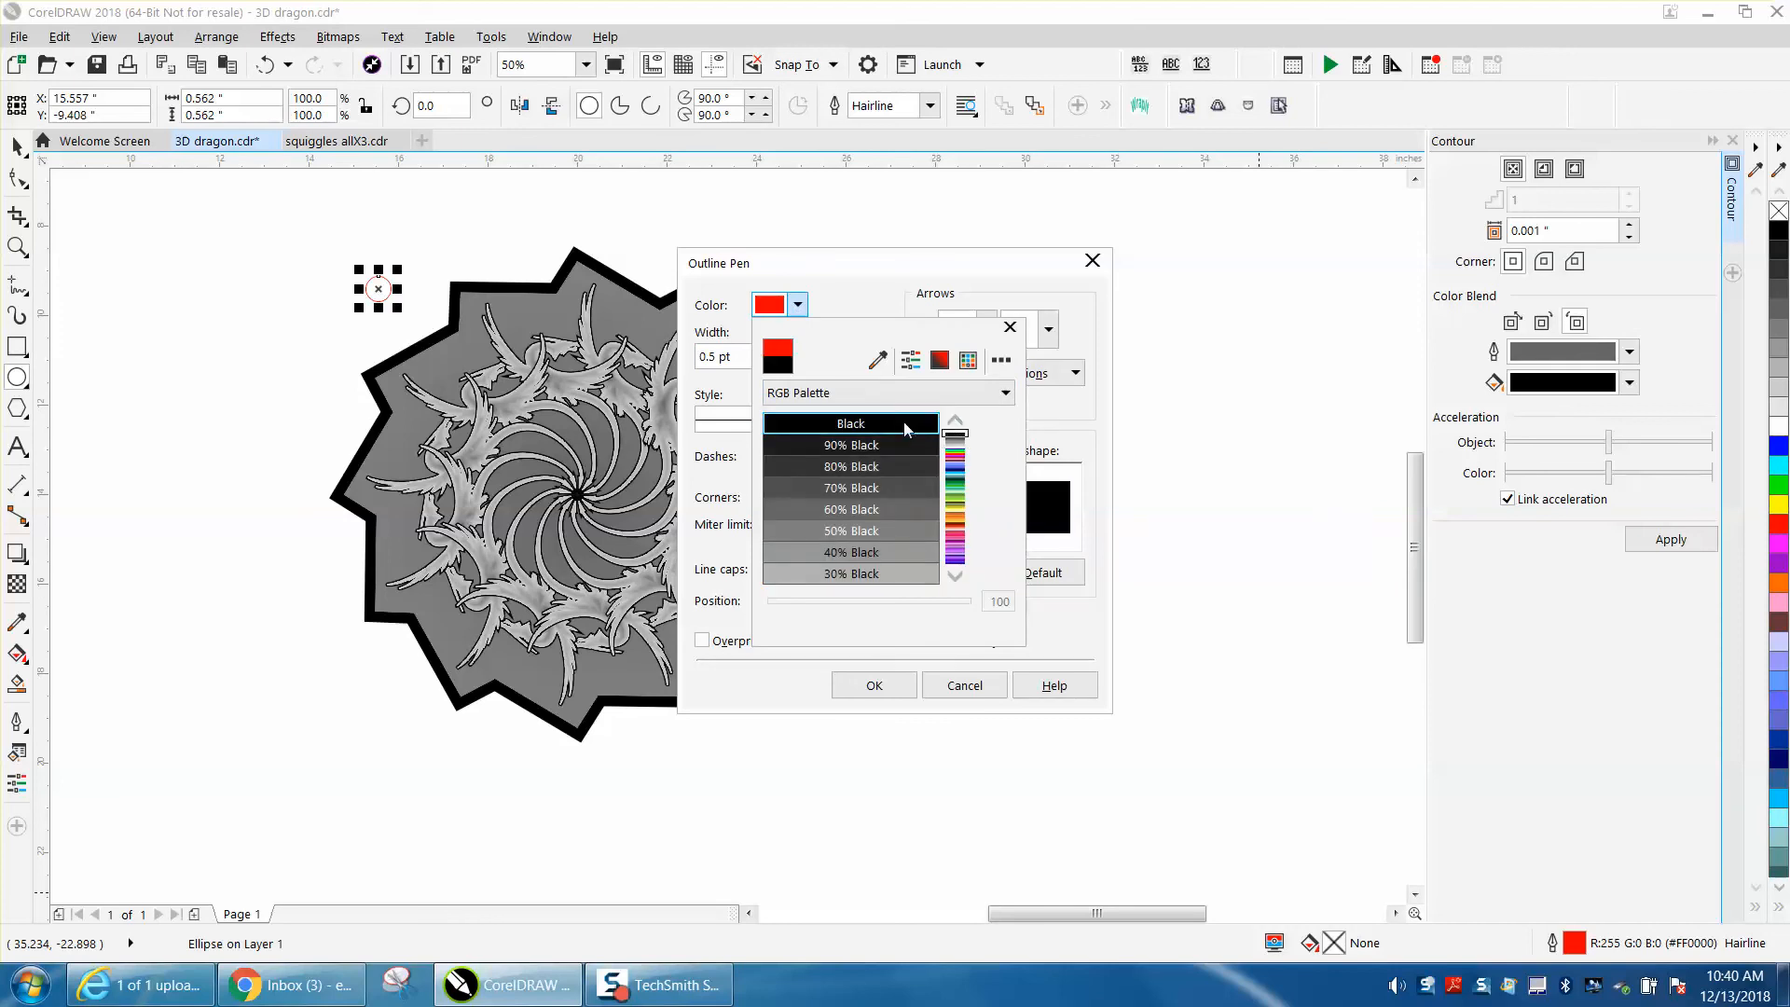
left_click(894, 696)
left_click(874, 686)
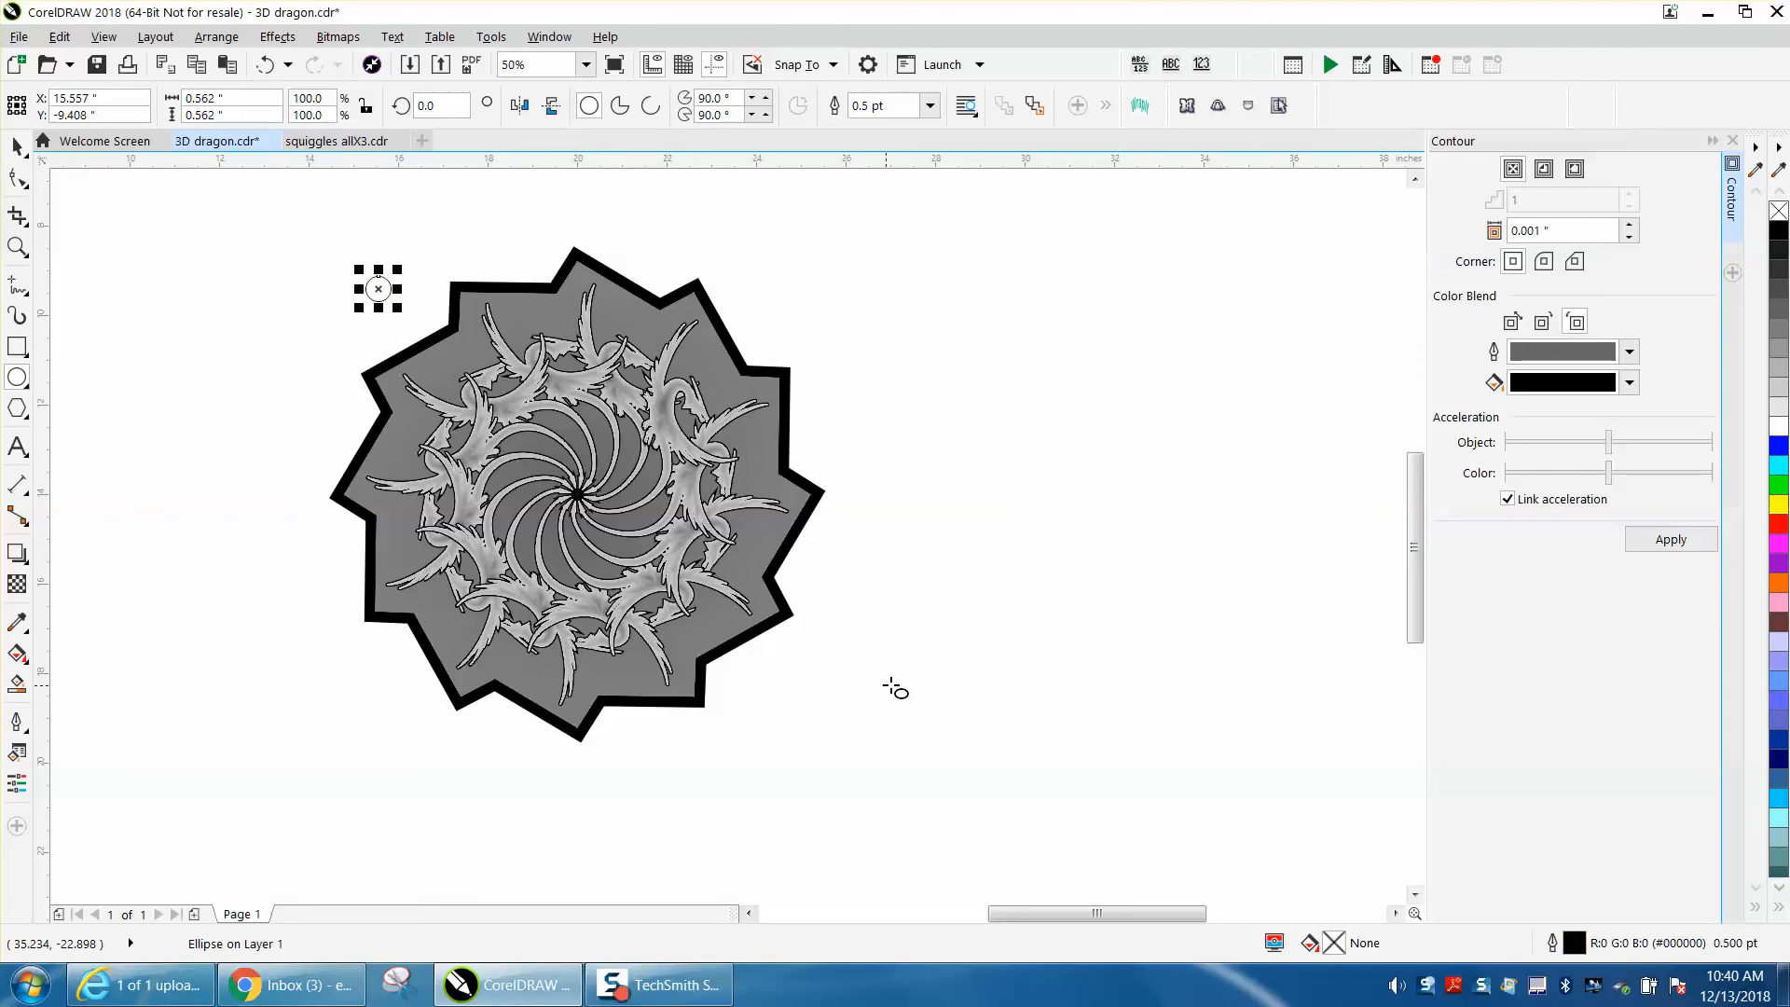
Step: Apply a to-center contour to the small circle with a 0.001 in offset and a 30% Black outline color
left_click(1630, 356)
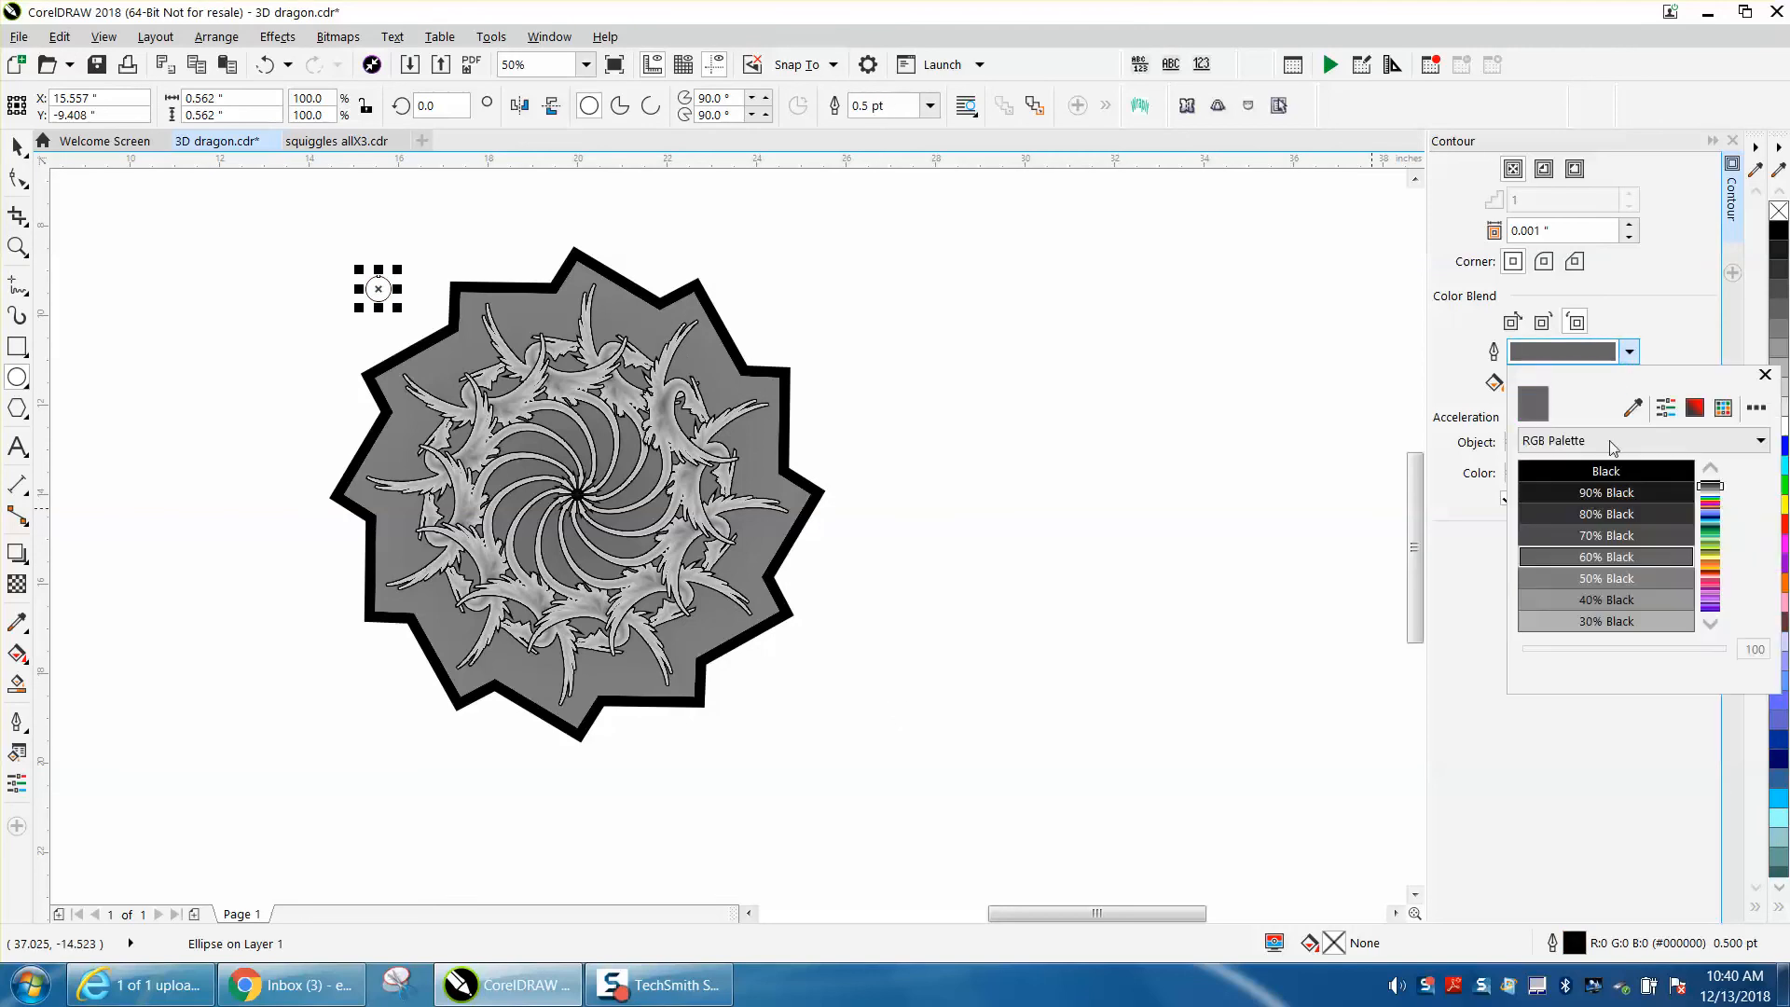
left_click(1614, 622)
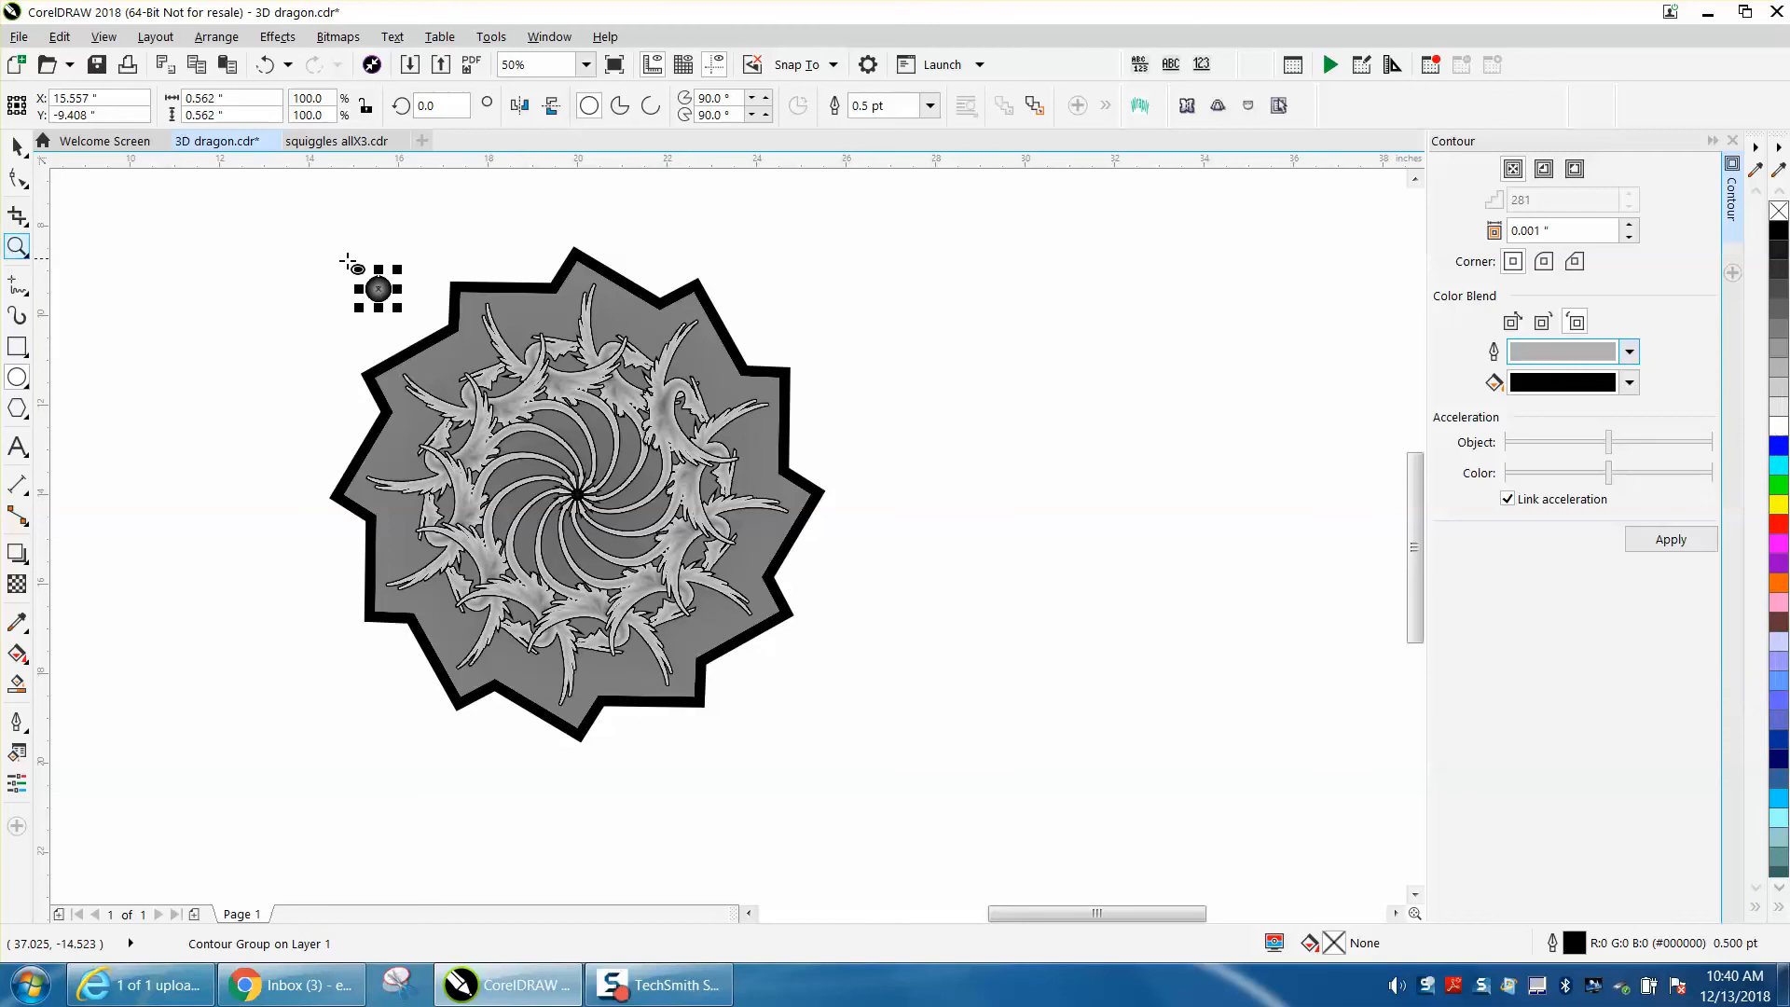
left_click(17, 247)
left_click_drag(297, 248, 477, 332)
scroll(465, 333, "down", 2)
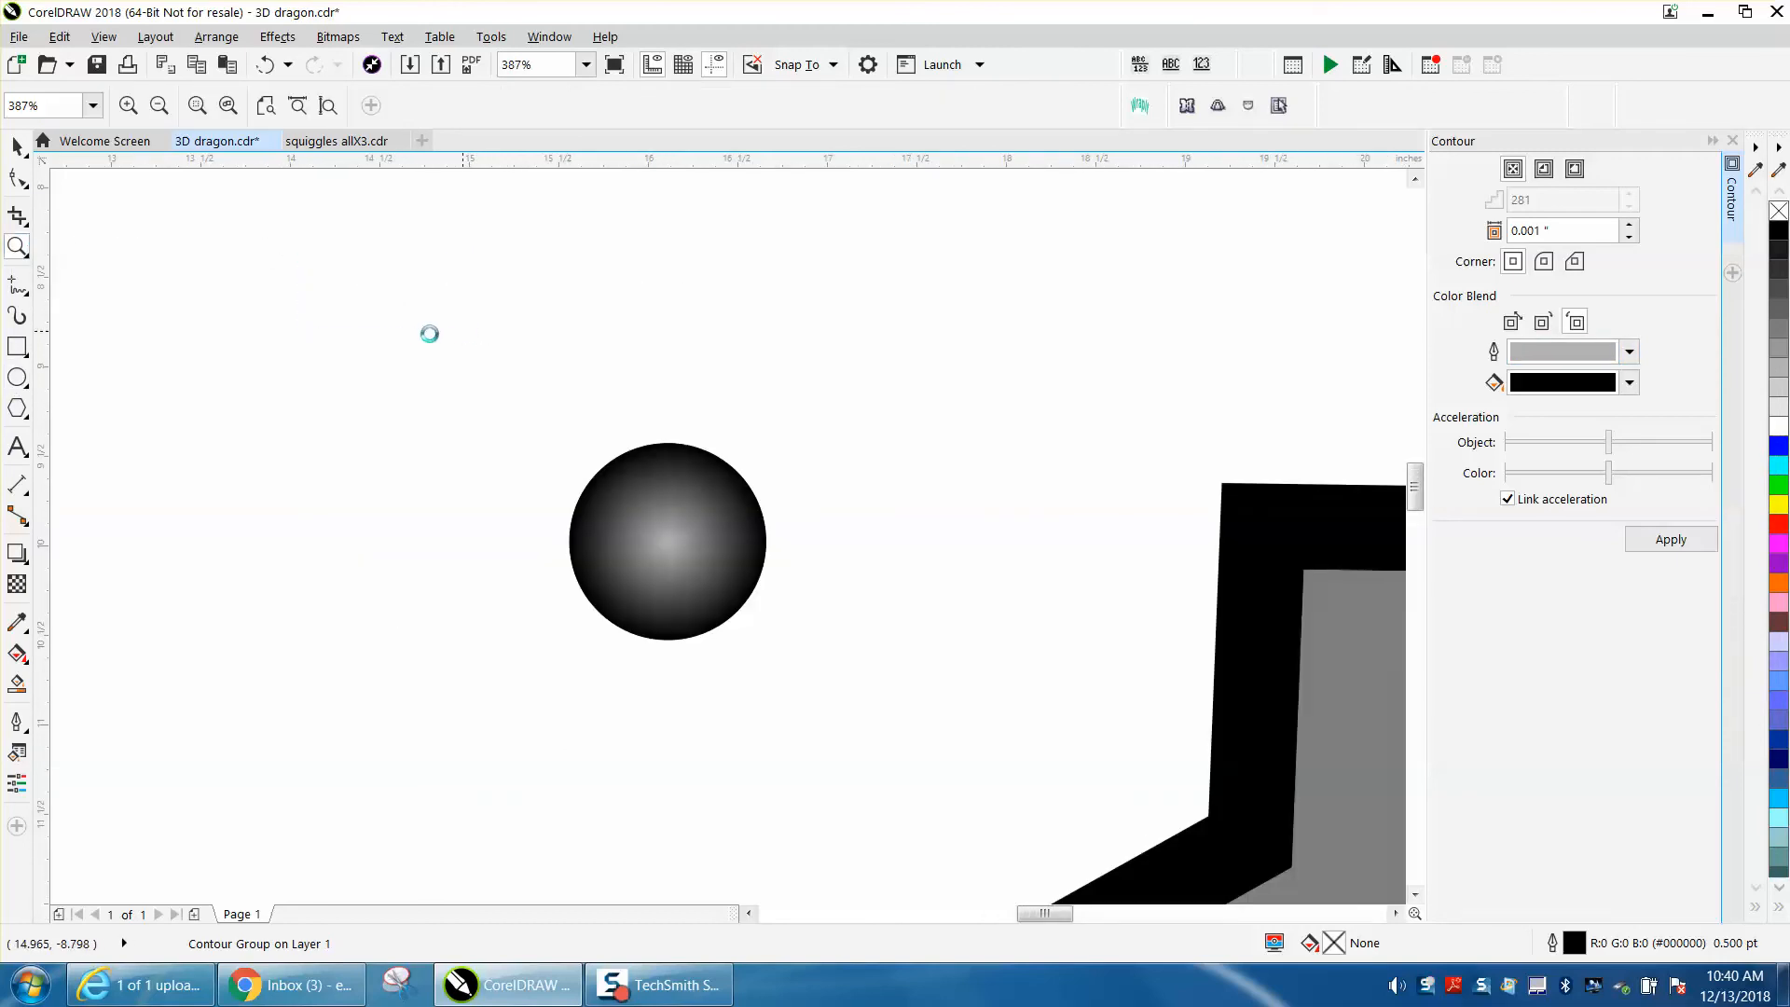
Step: Move the shaded ball onto the star's gray background near its upper-left point, at about X 18.69 in, Y -9.99 in
scroll(428, 333, "down", 1)
left_click(16, 148)
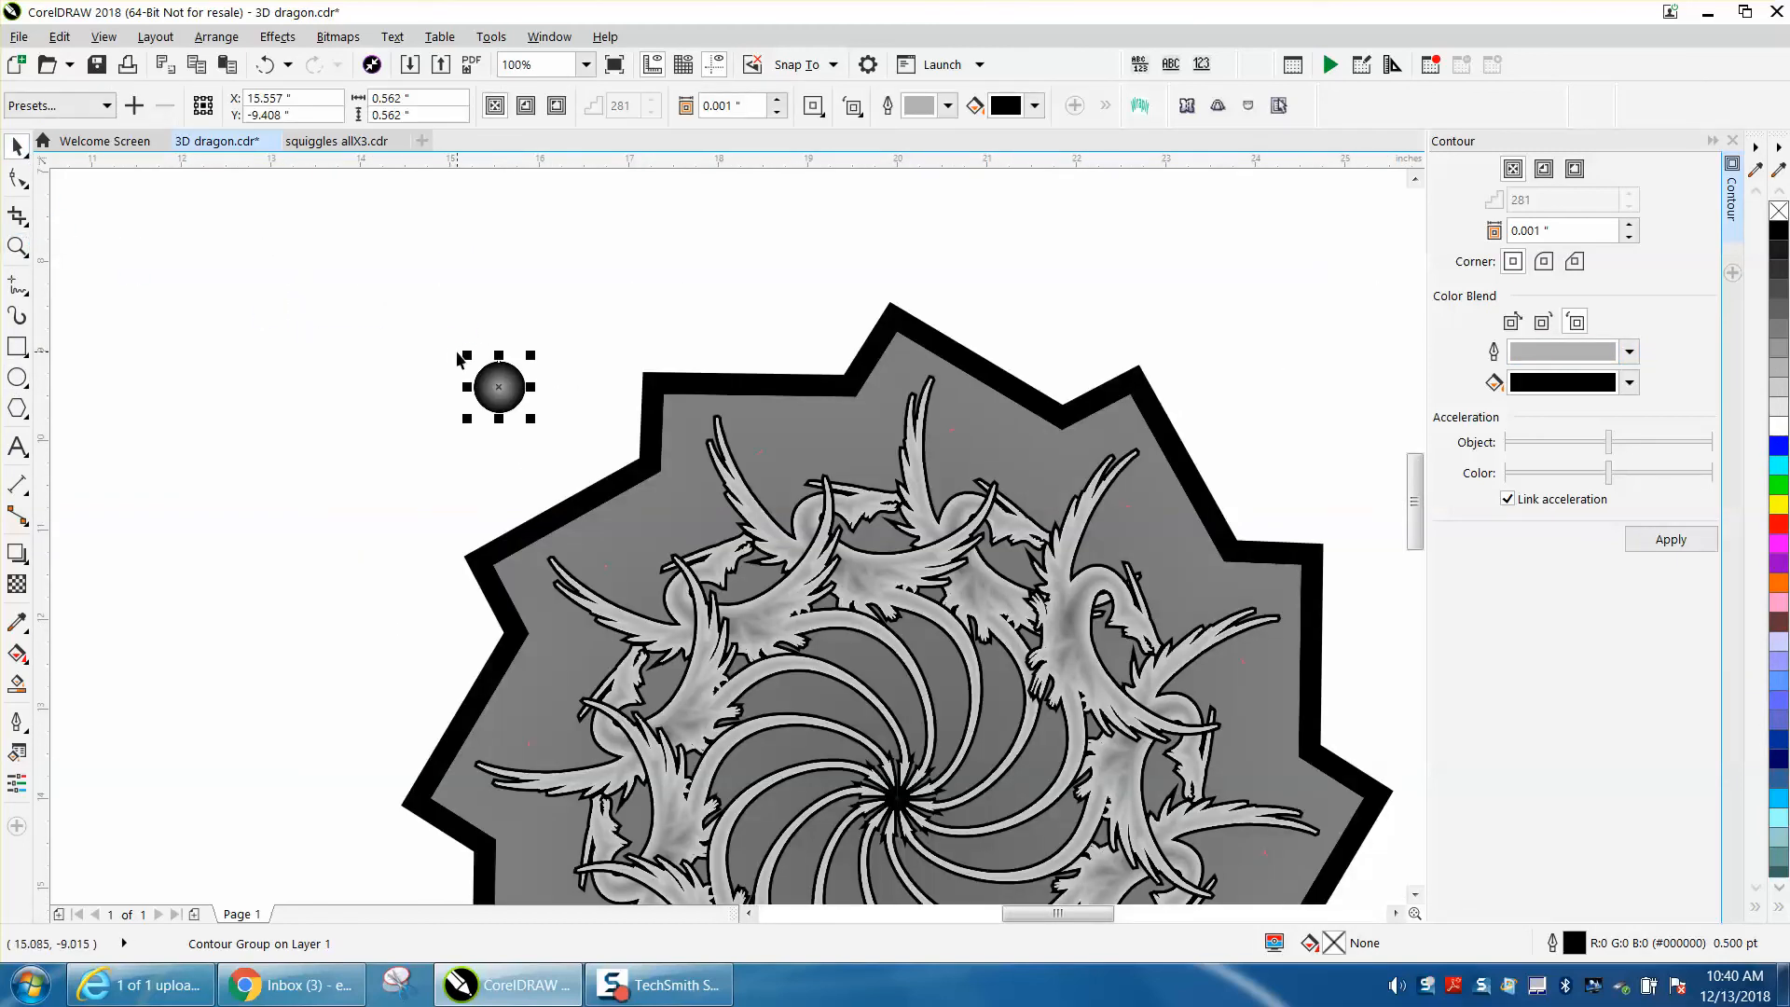
left_click_drag(520, 398, 781, 438)
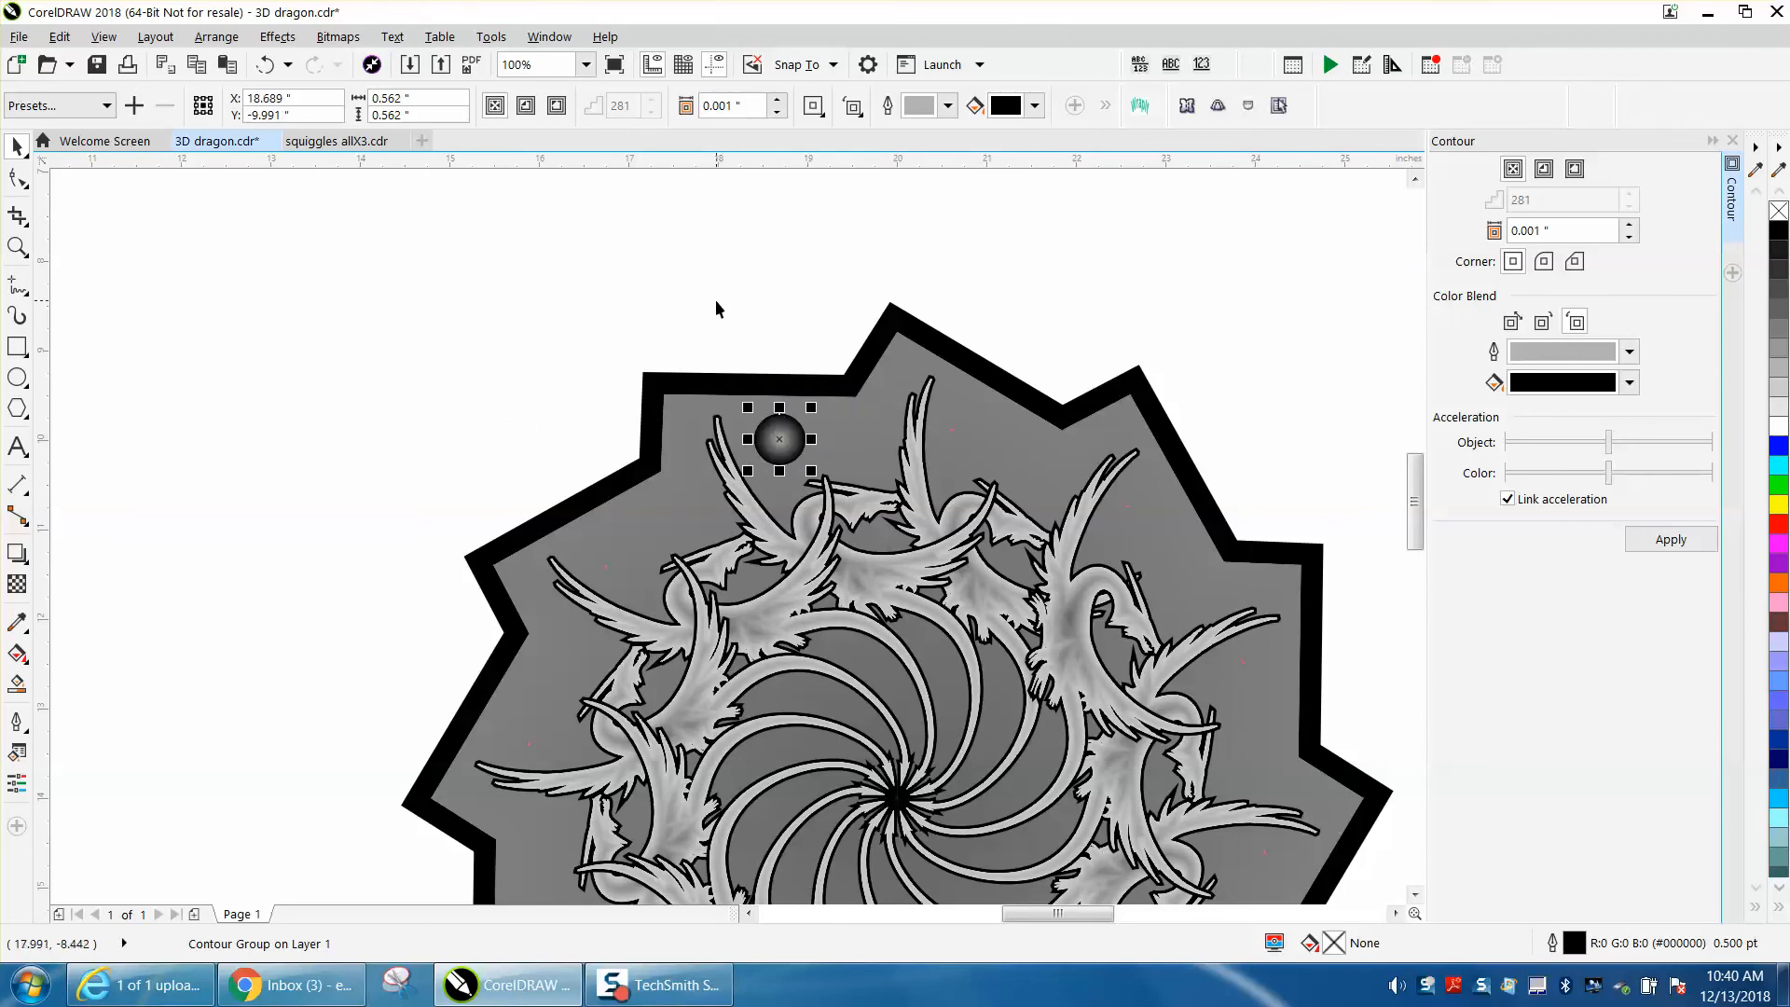
Step: Add a horizontal guideline and center it on the page, through the middle of the dragon wheel
scroll(709, 293, "down", 2)
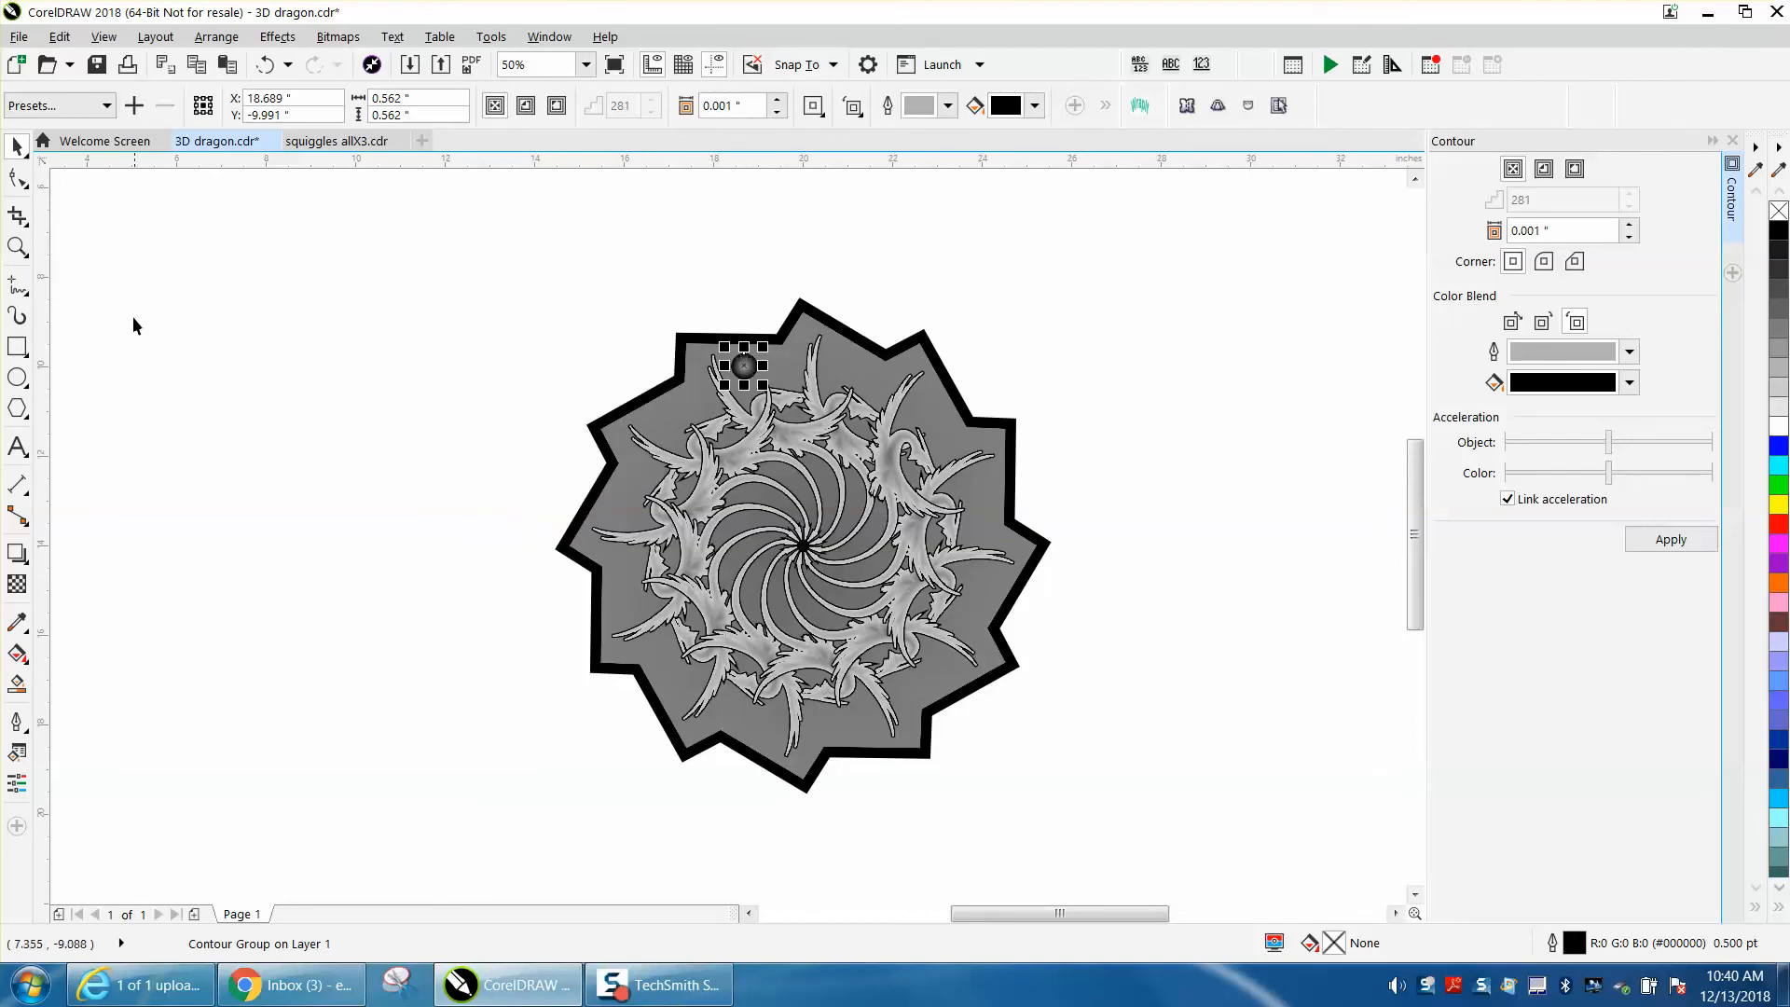
left_click(16, 247)
left_click_drag(509, 262, 1273, 818)
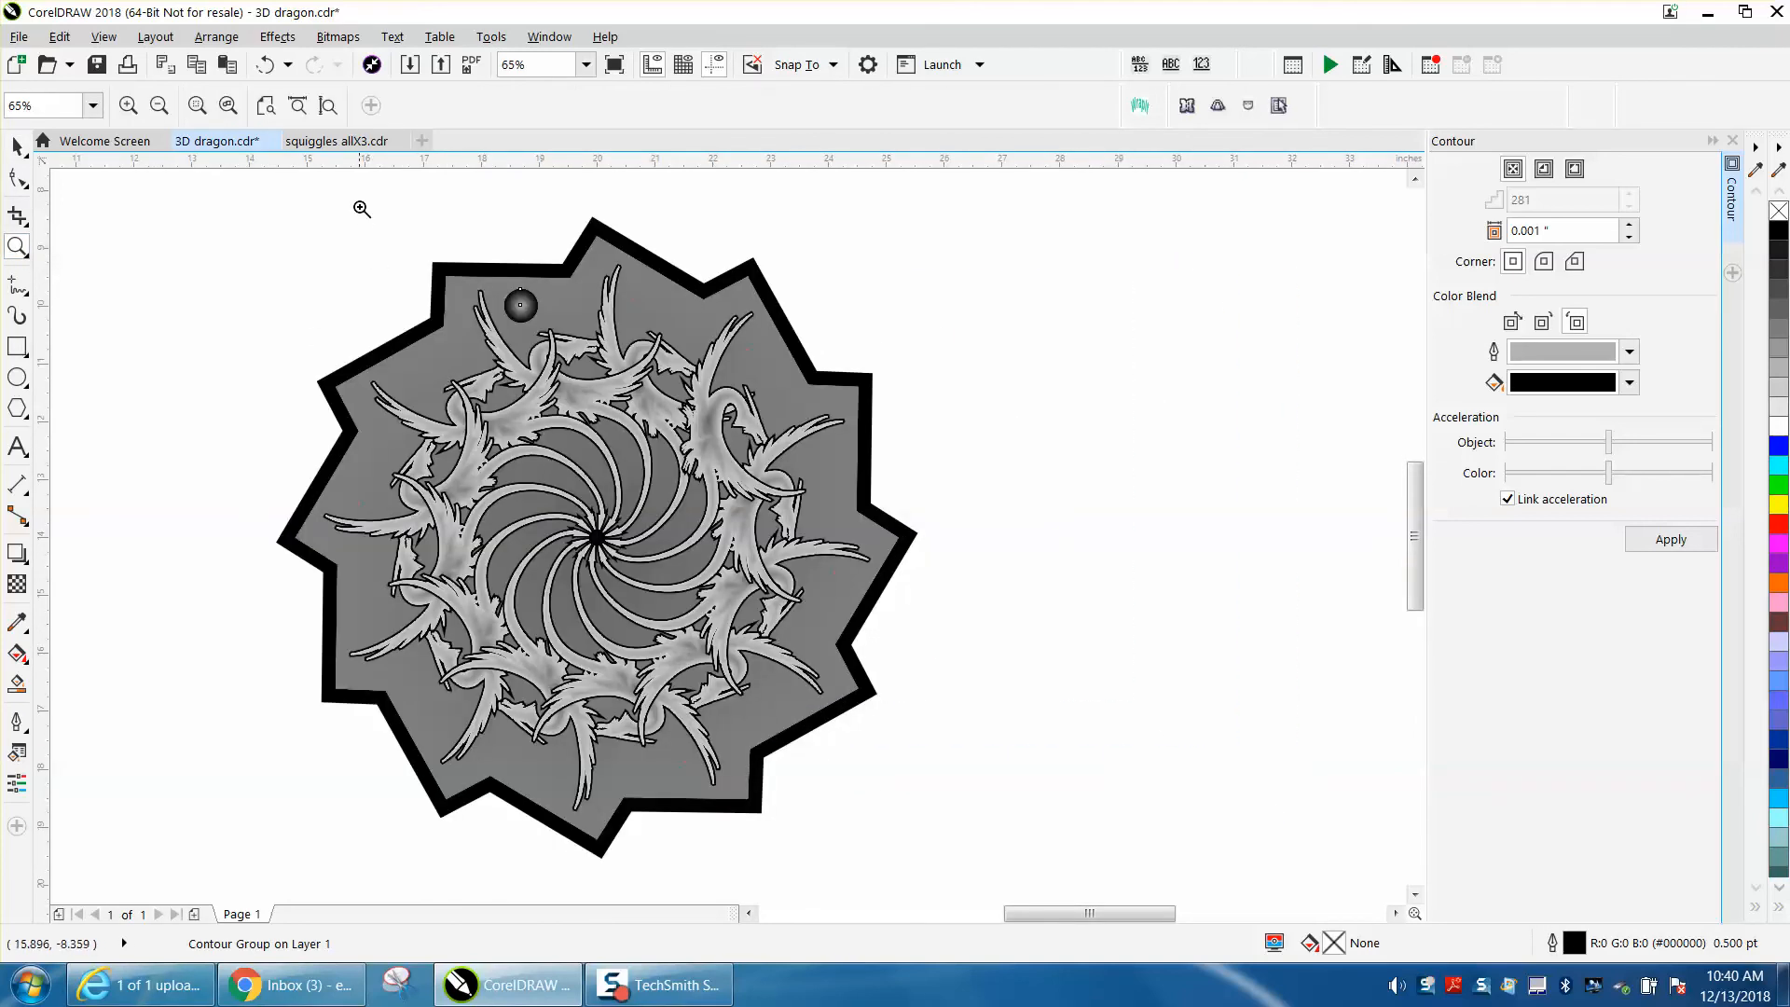
left_click_drag(346, 282, 346, 283)
key("p")
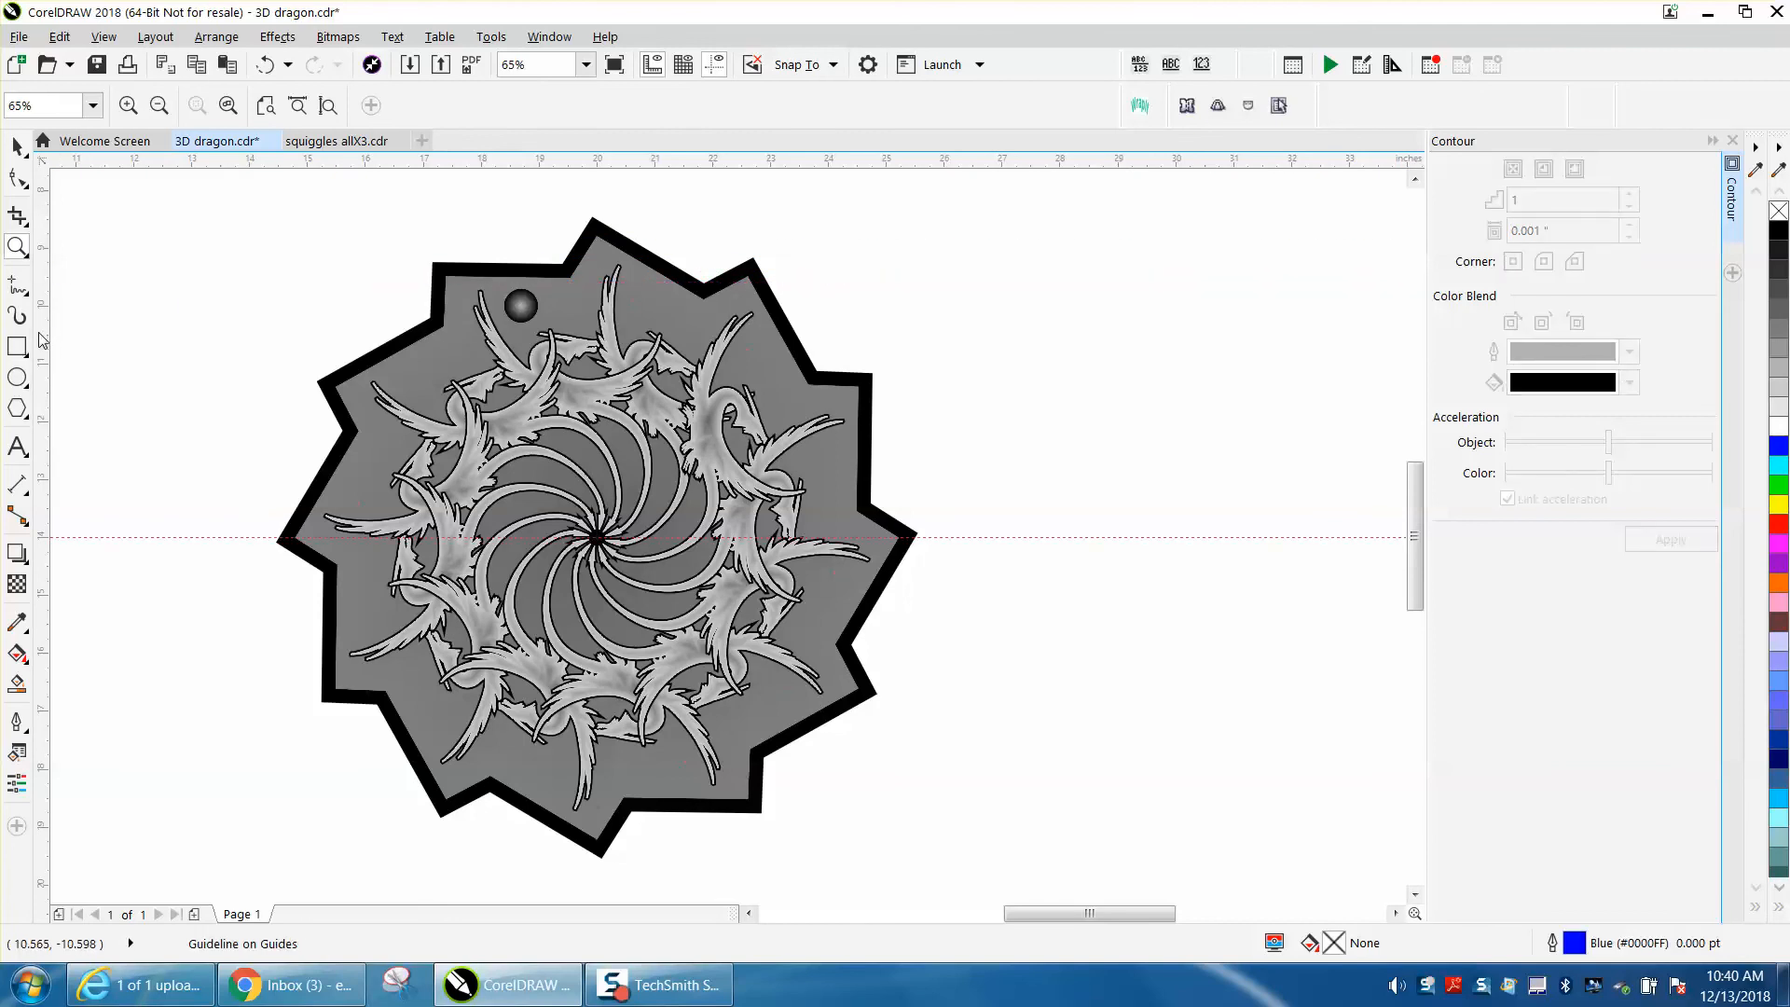
Step: Add a vertical guideline and center it on the page so it crosses the horizontal guideline at the wheel's middle
left_click_drag(172, 350, 171, 339)
key("p")
Step: Break the shaded ball's contour group apart
left_click(16, 147)
left_click(520, 306)
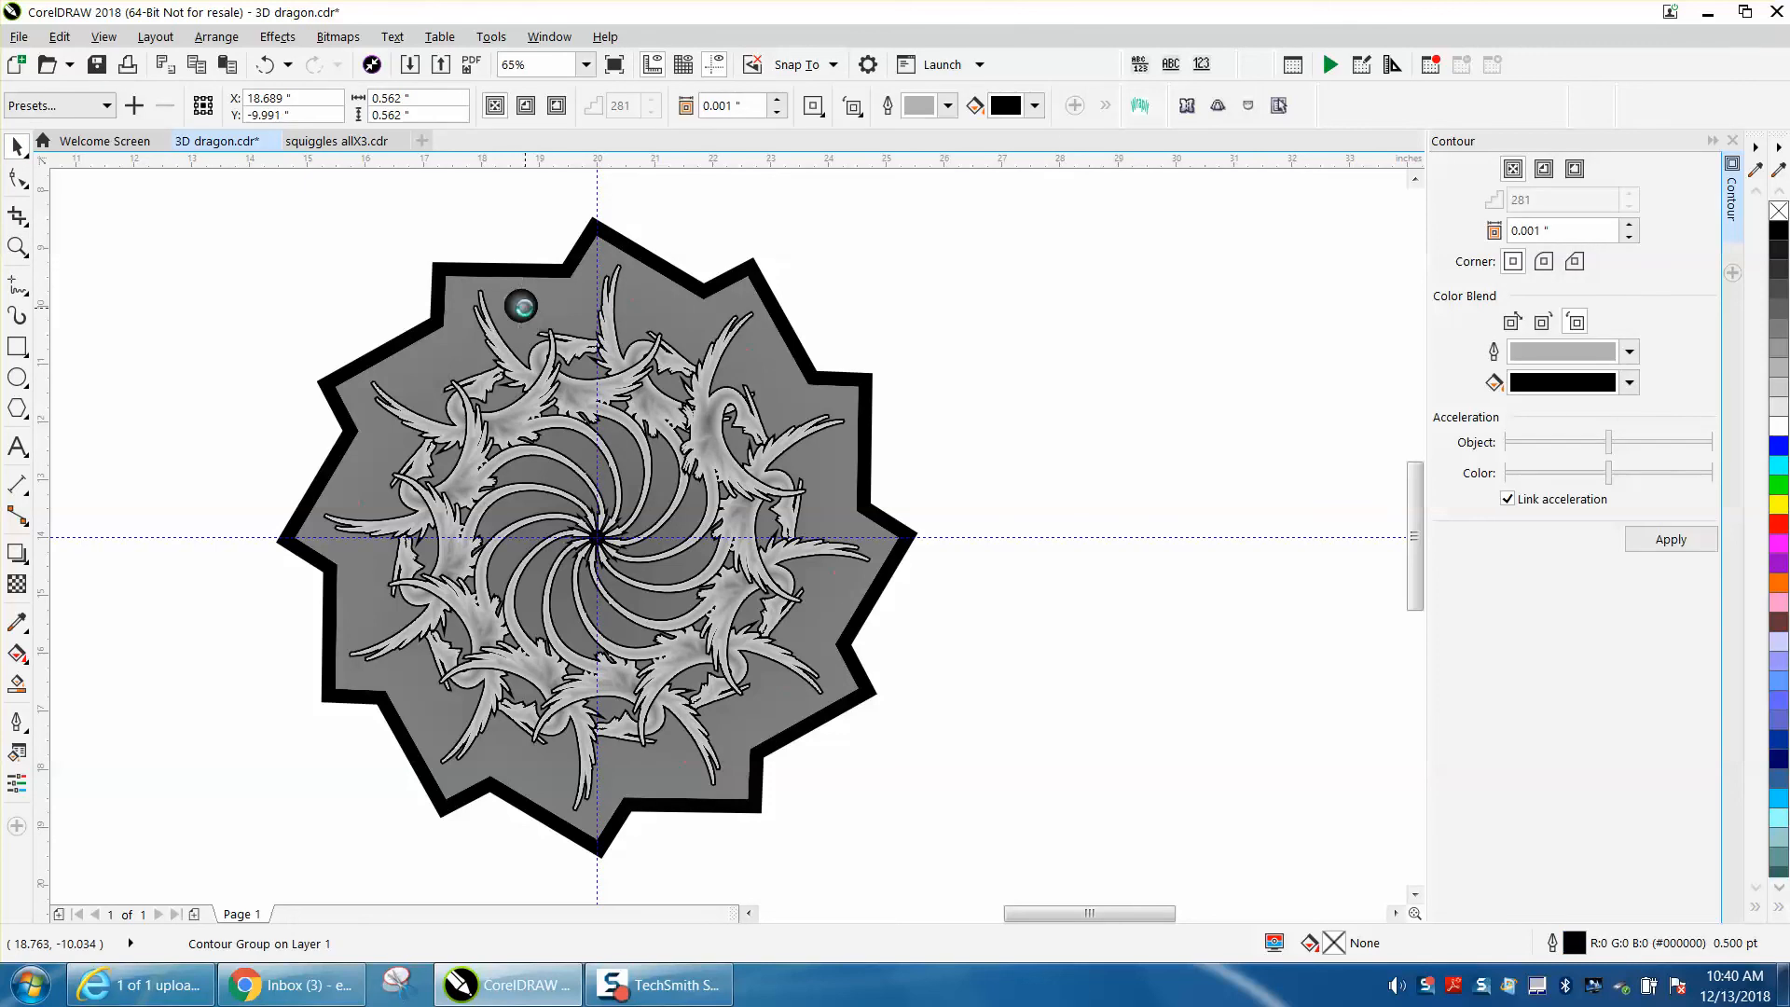
left_click(521, 304)
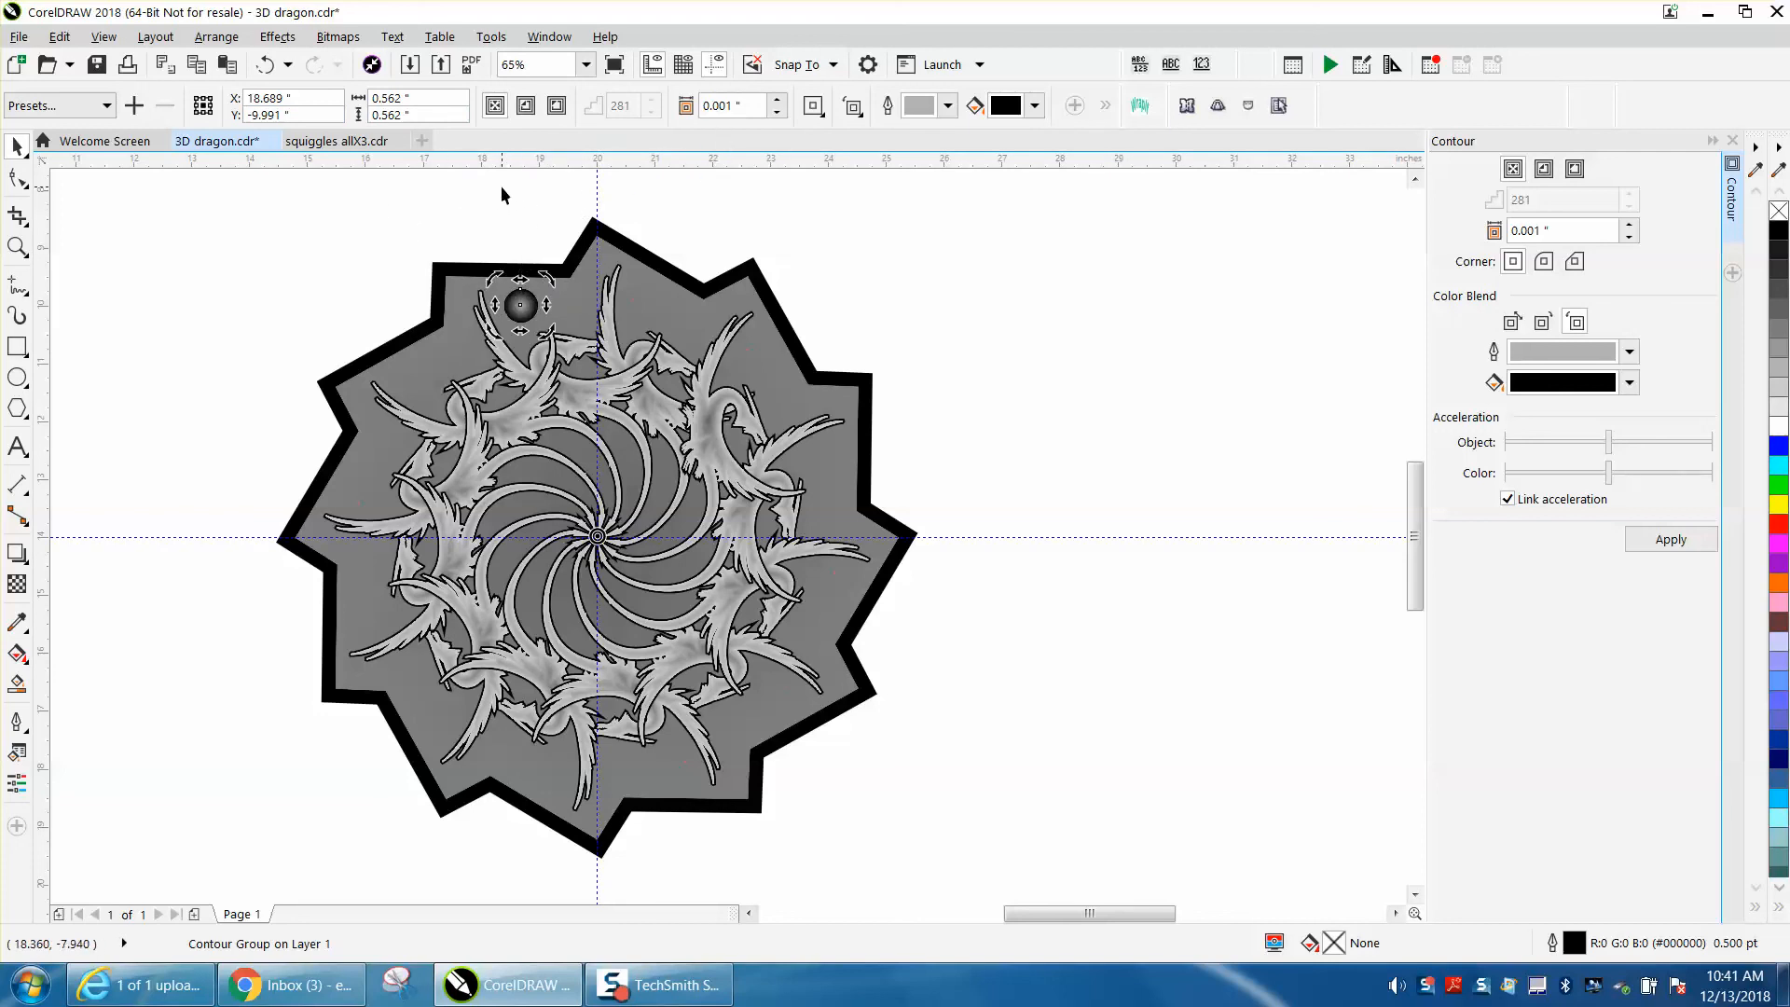
left_click(231, 41)
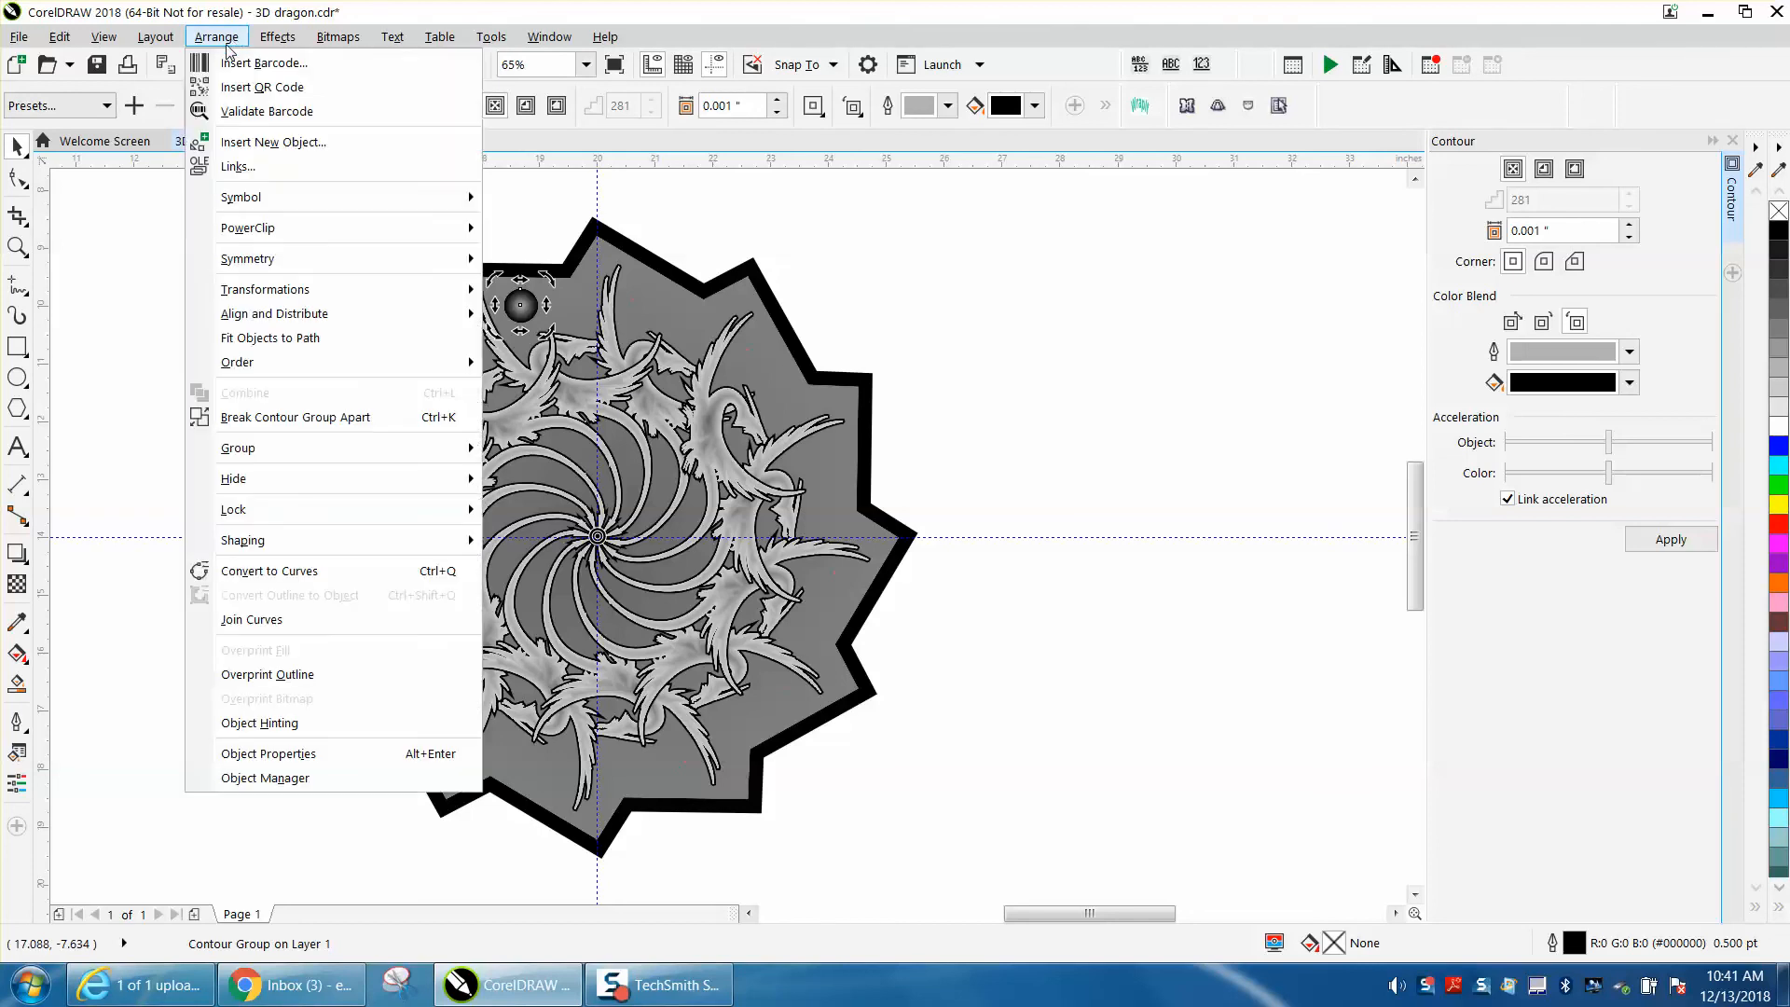
left_click(303, 417)
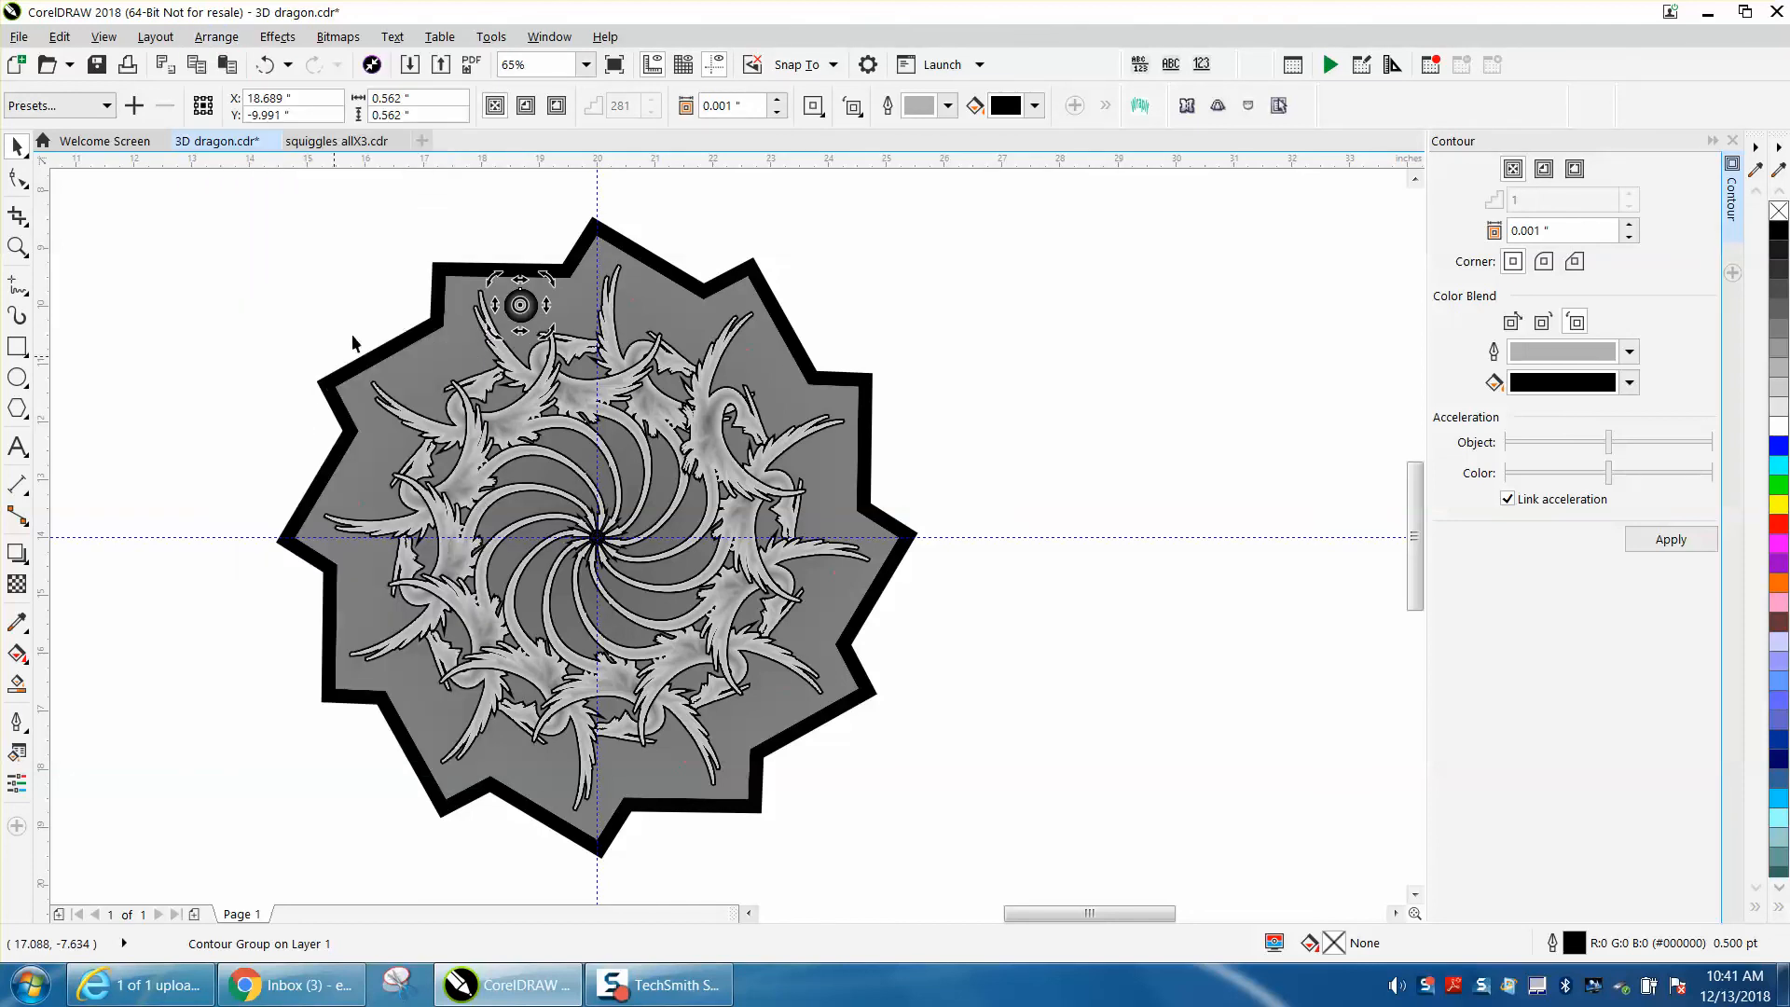
Step: Select all of the ball's parts, move their rotation center to the guideline intersection, and set the rotation angle to 30°
left_click(457, 216)
left_click_drag(482, 243, 555, 334)
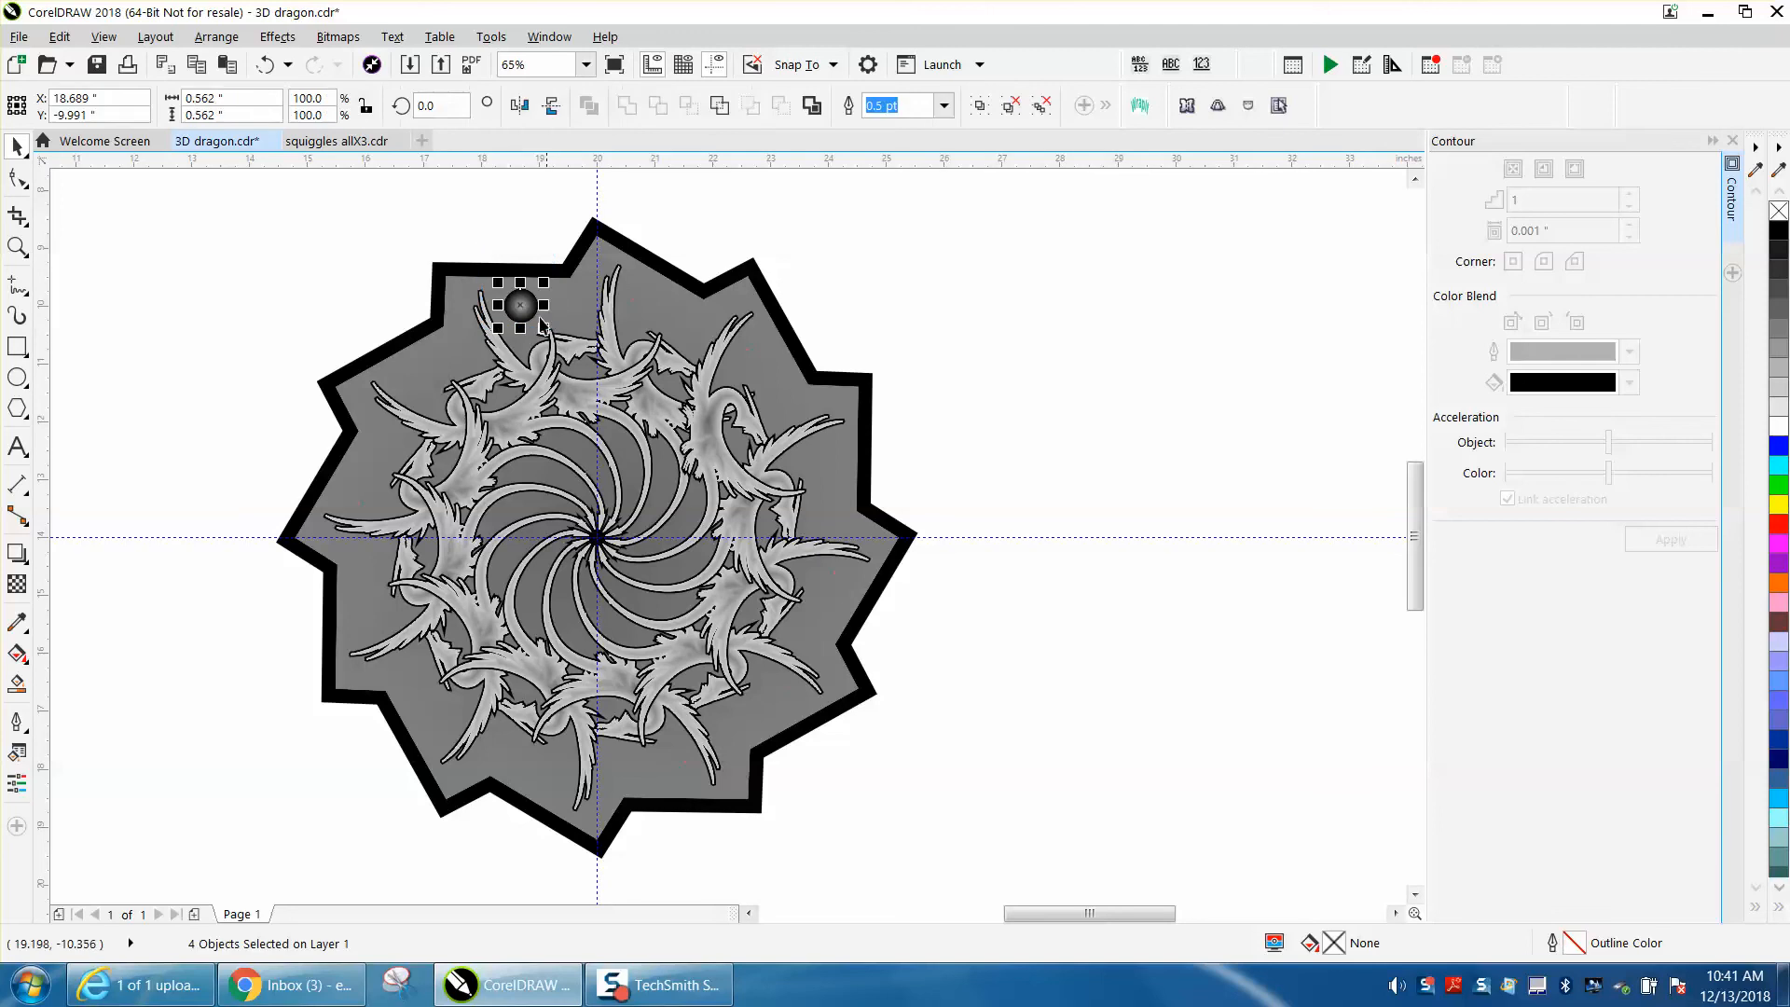
left_click(520, 305)
mouse_move(520, 305)
left_mouse_down()
mouse_move(611, 511)
mouse_move(598, 536)
left_mouse_up()
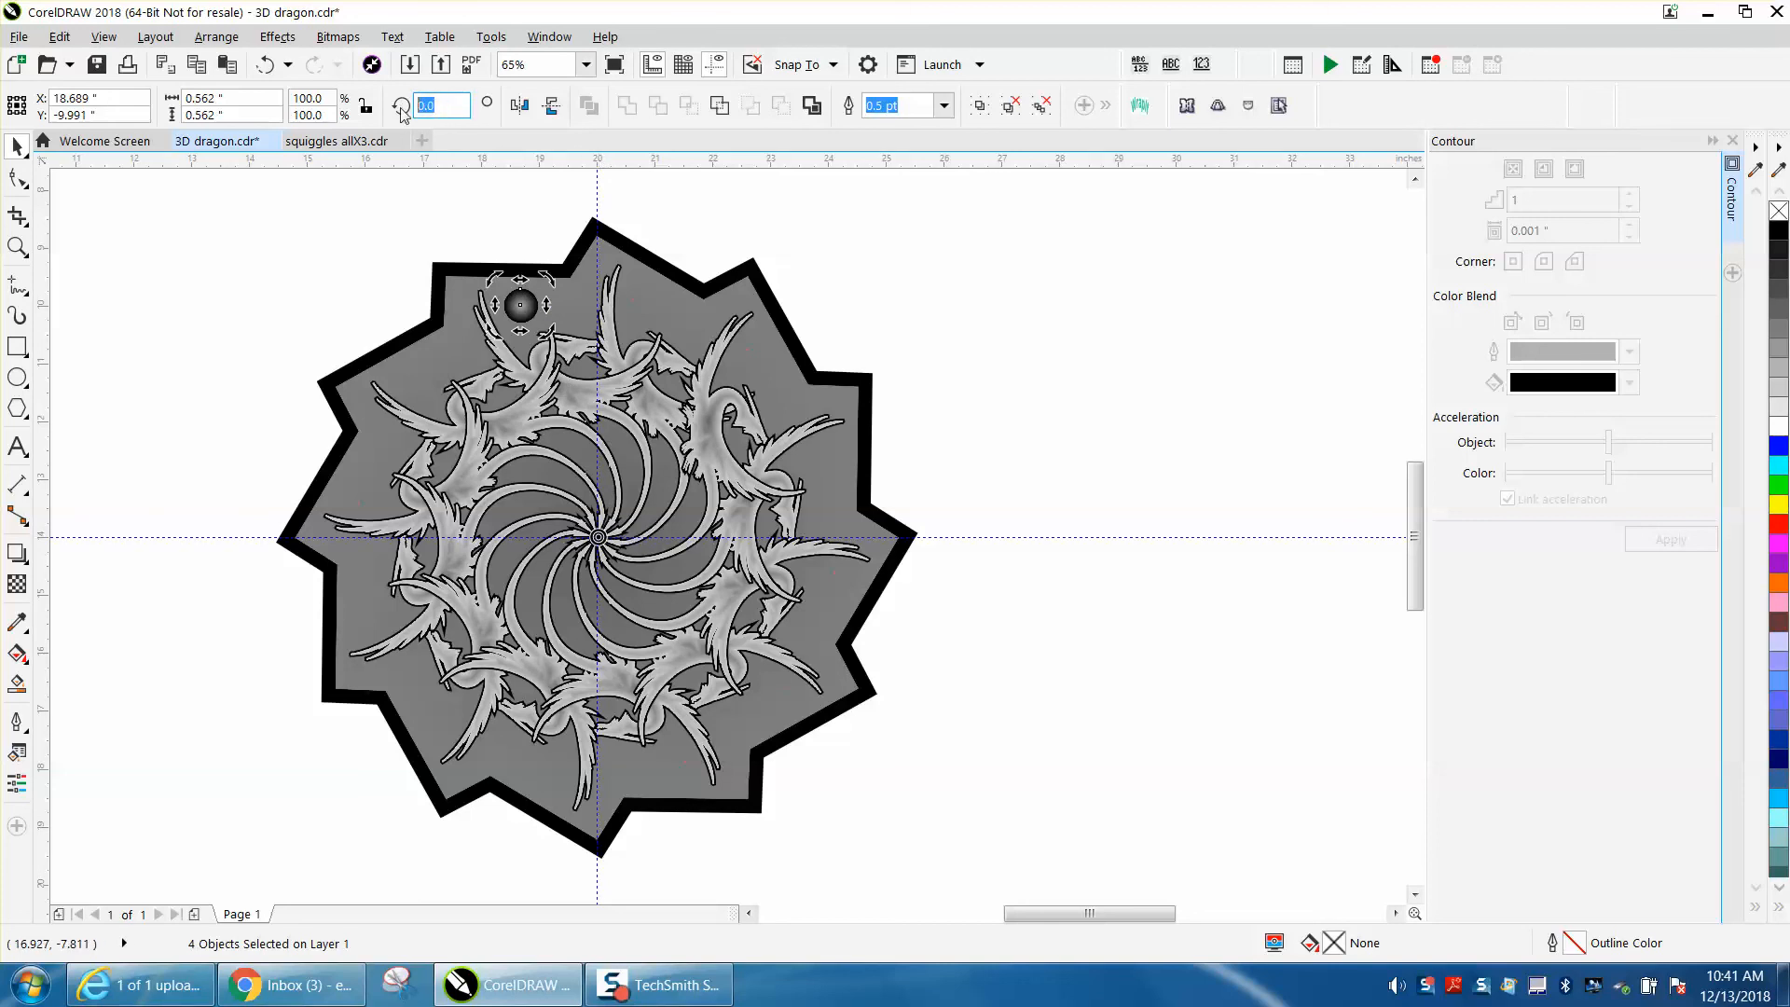
key("Return")
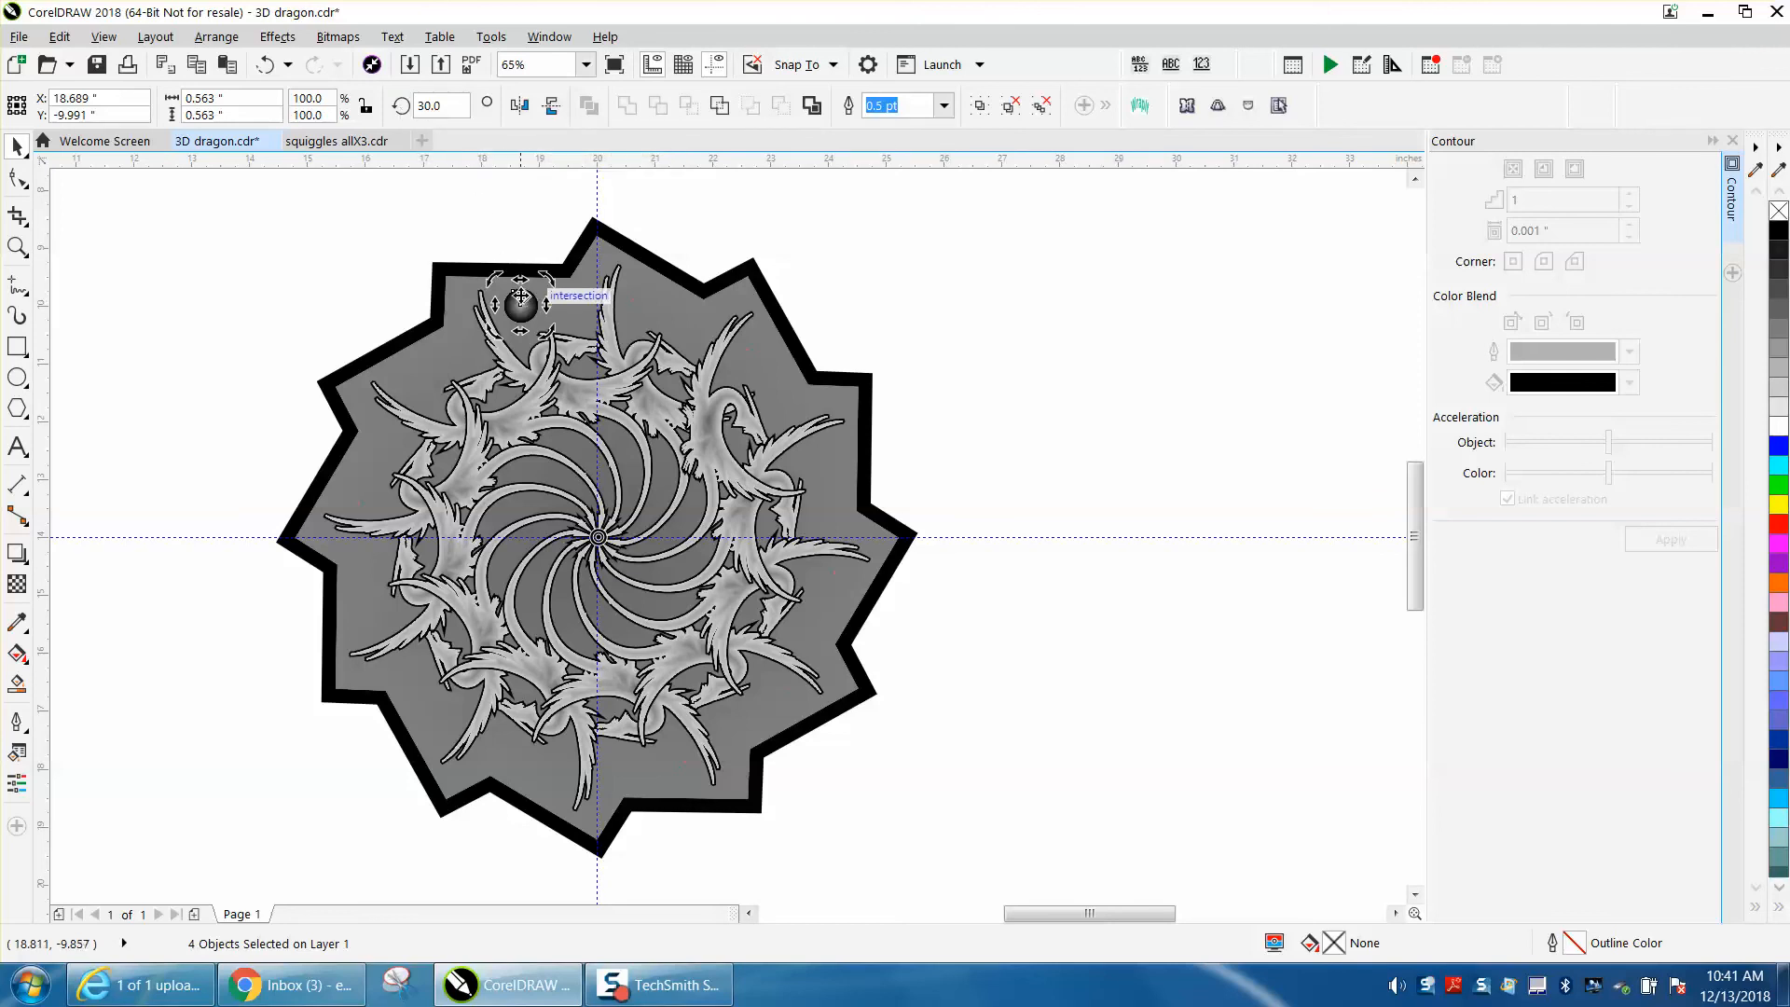
Step: Rotate a copy of the ball's object group about the wheel's center by setting the angle to 60°
left_click(523, 304)
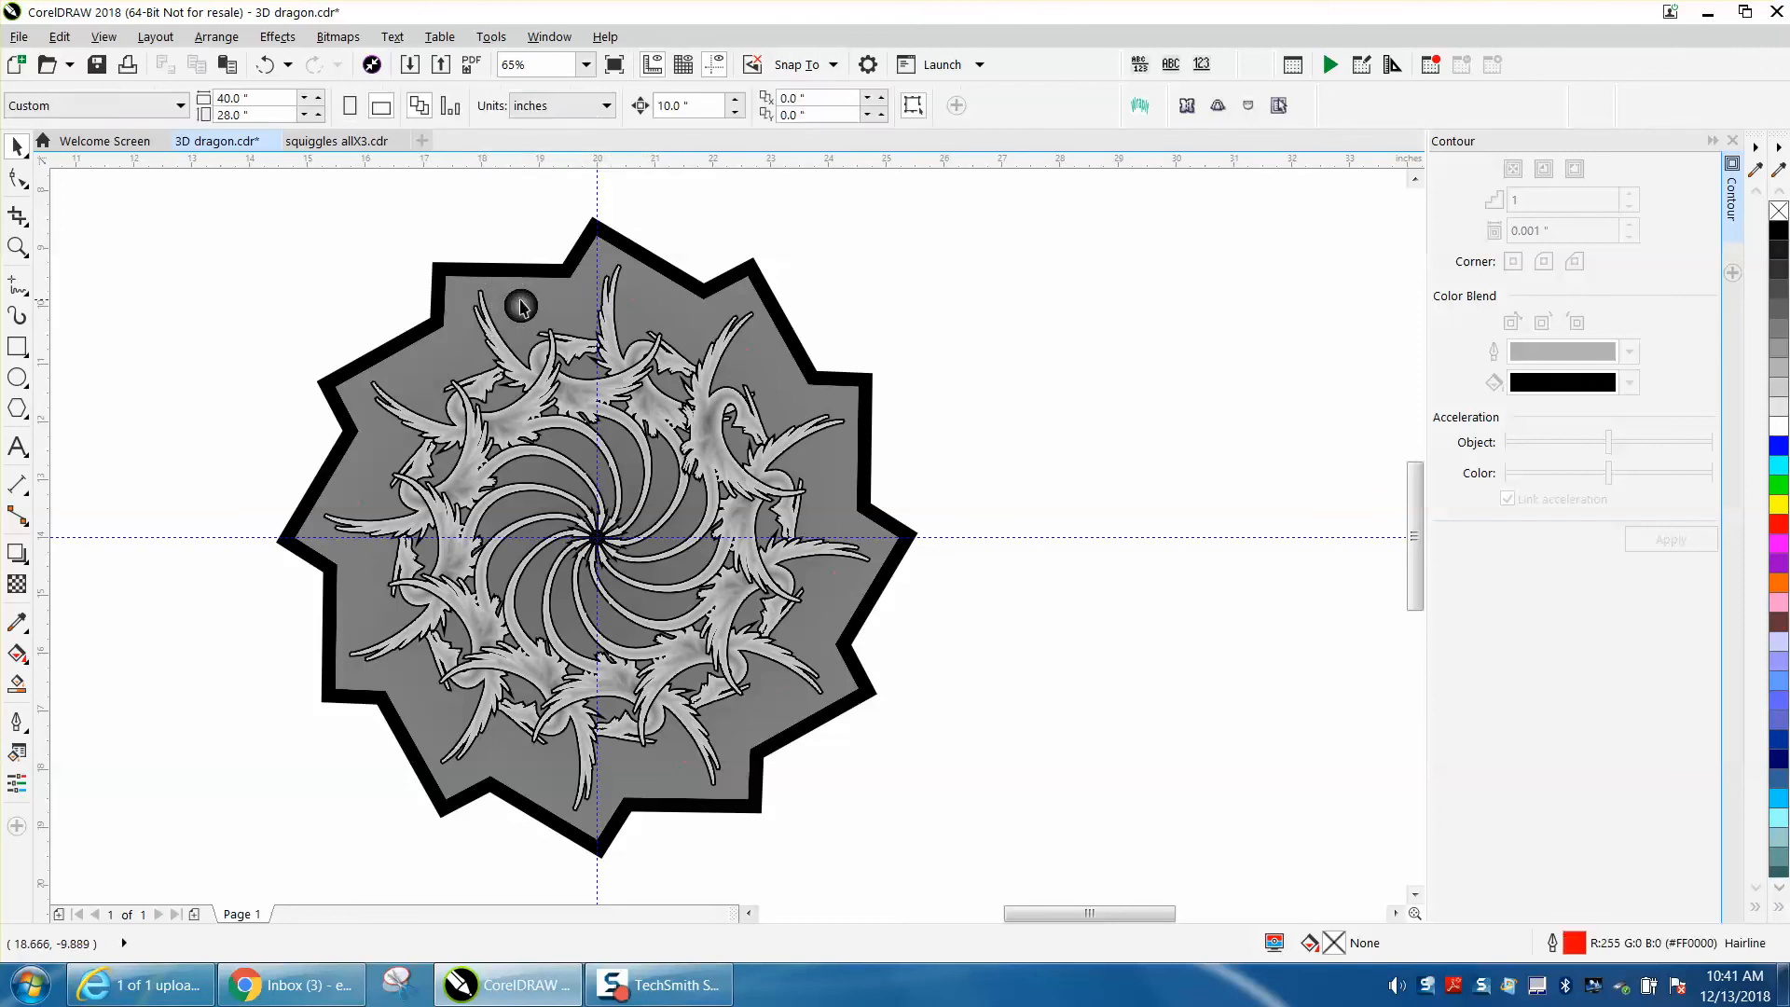
left_click(522, 304)
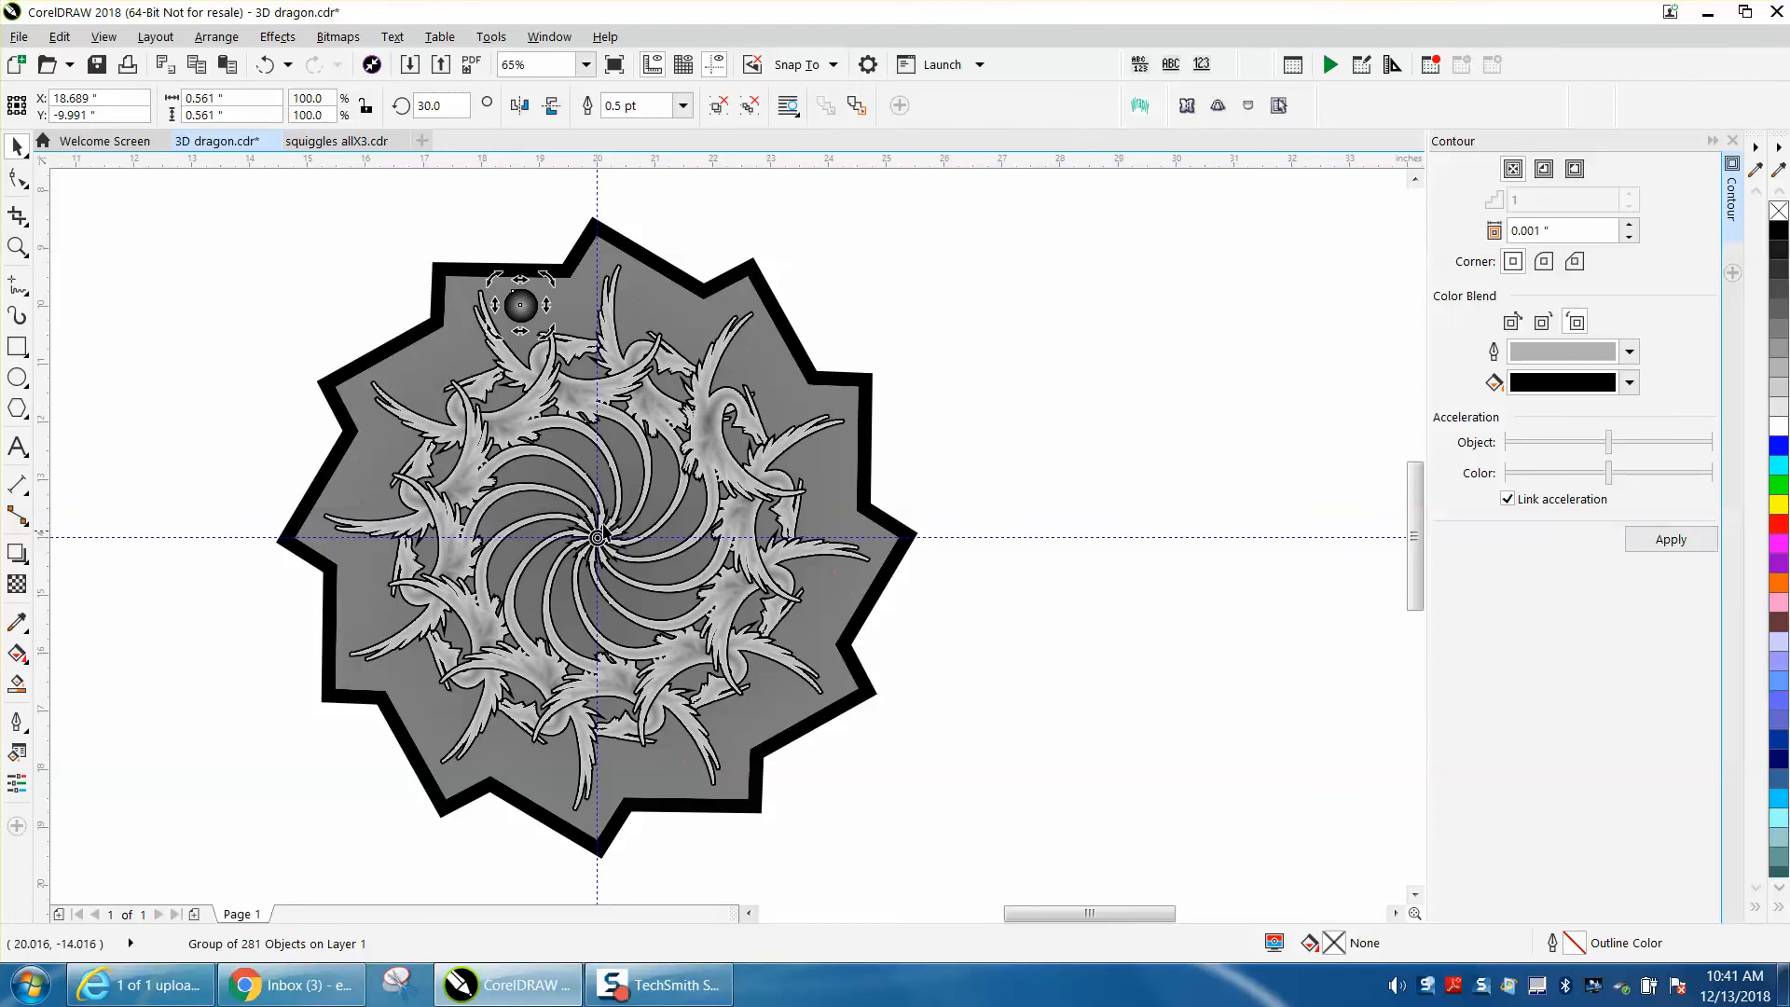
left_click(431, 105)
type("60")
key("Return")
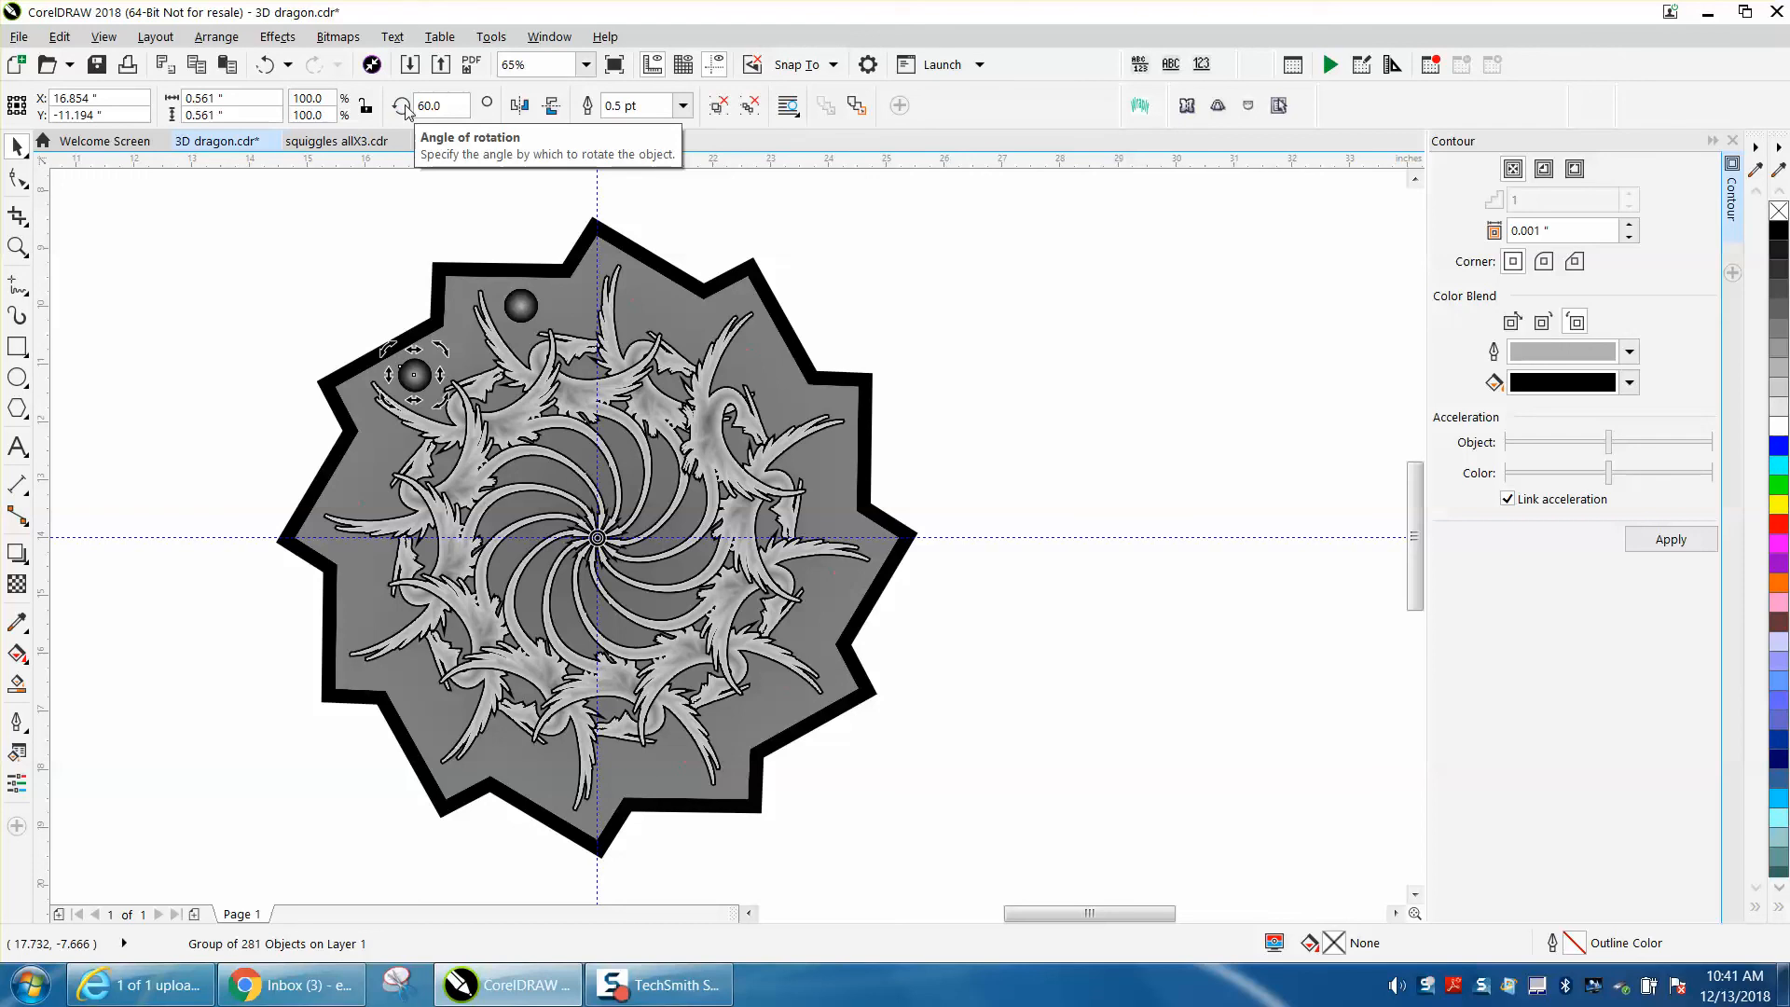
Step: Rotate another copy of the ball about the wheel's center by setting the angle to 90°
left_click(417, 378)
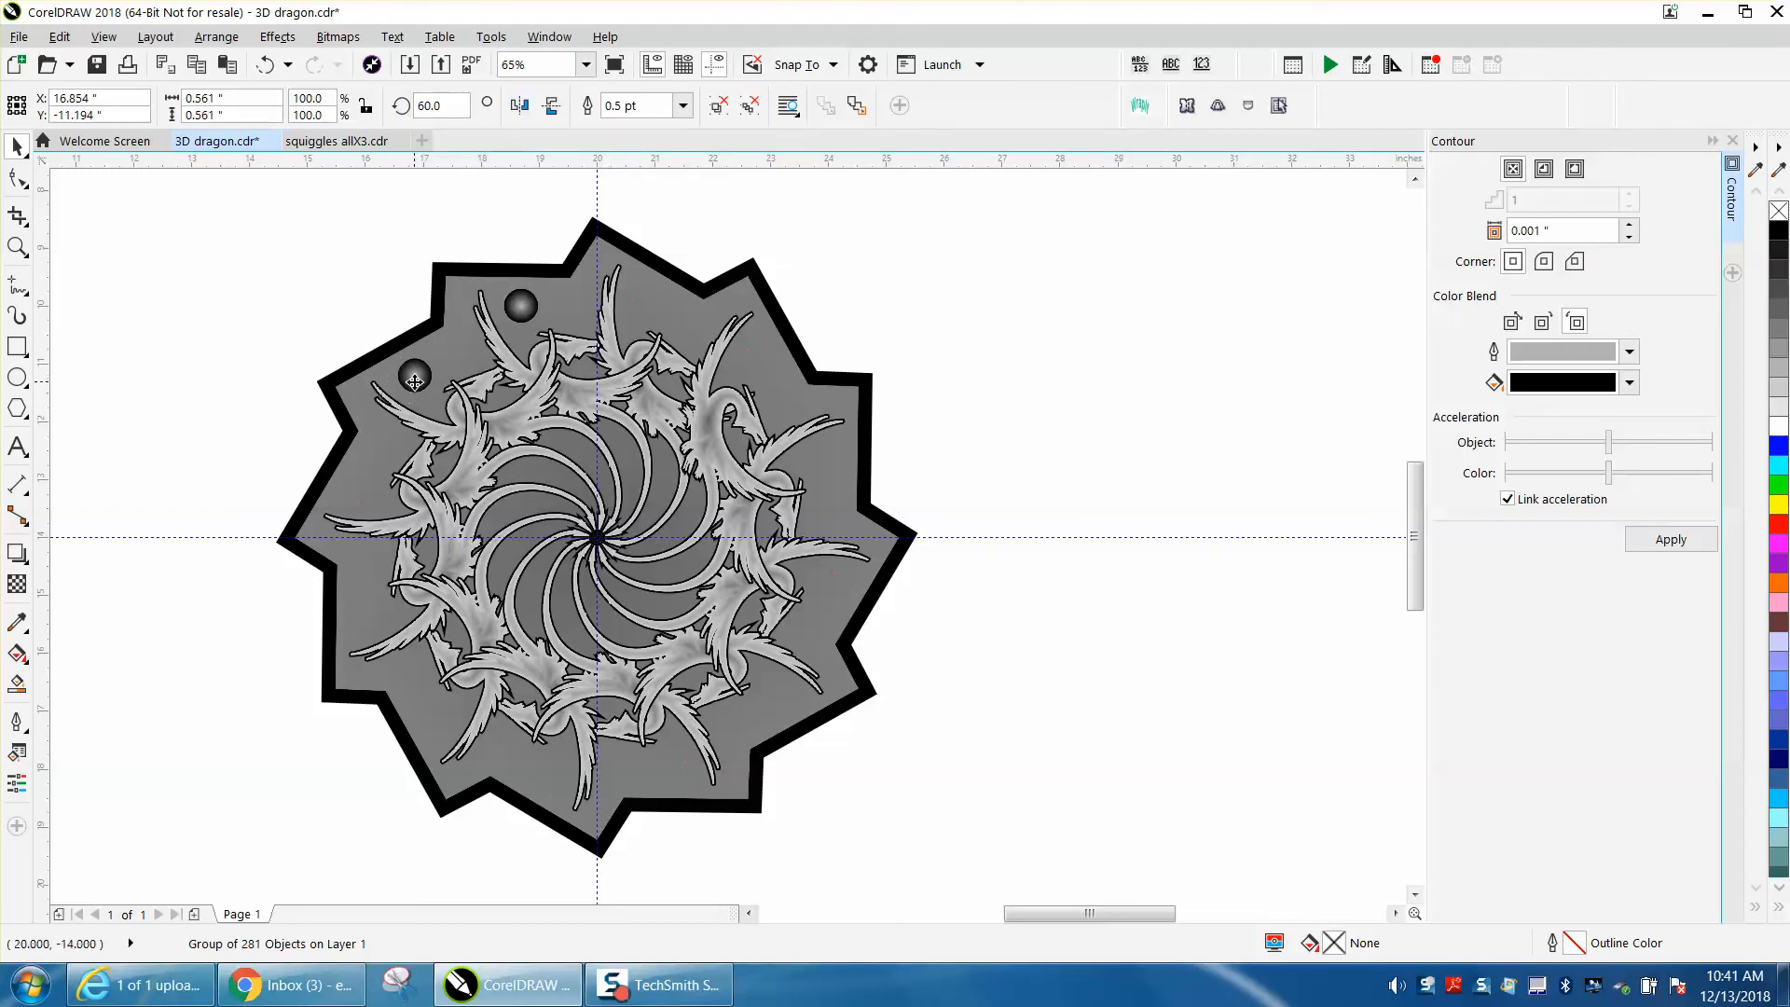
left_click(417, 378)
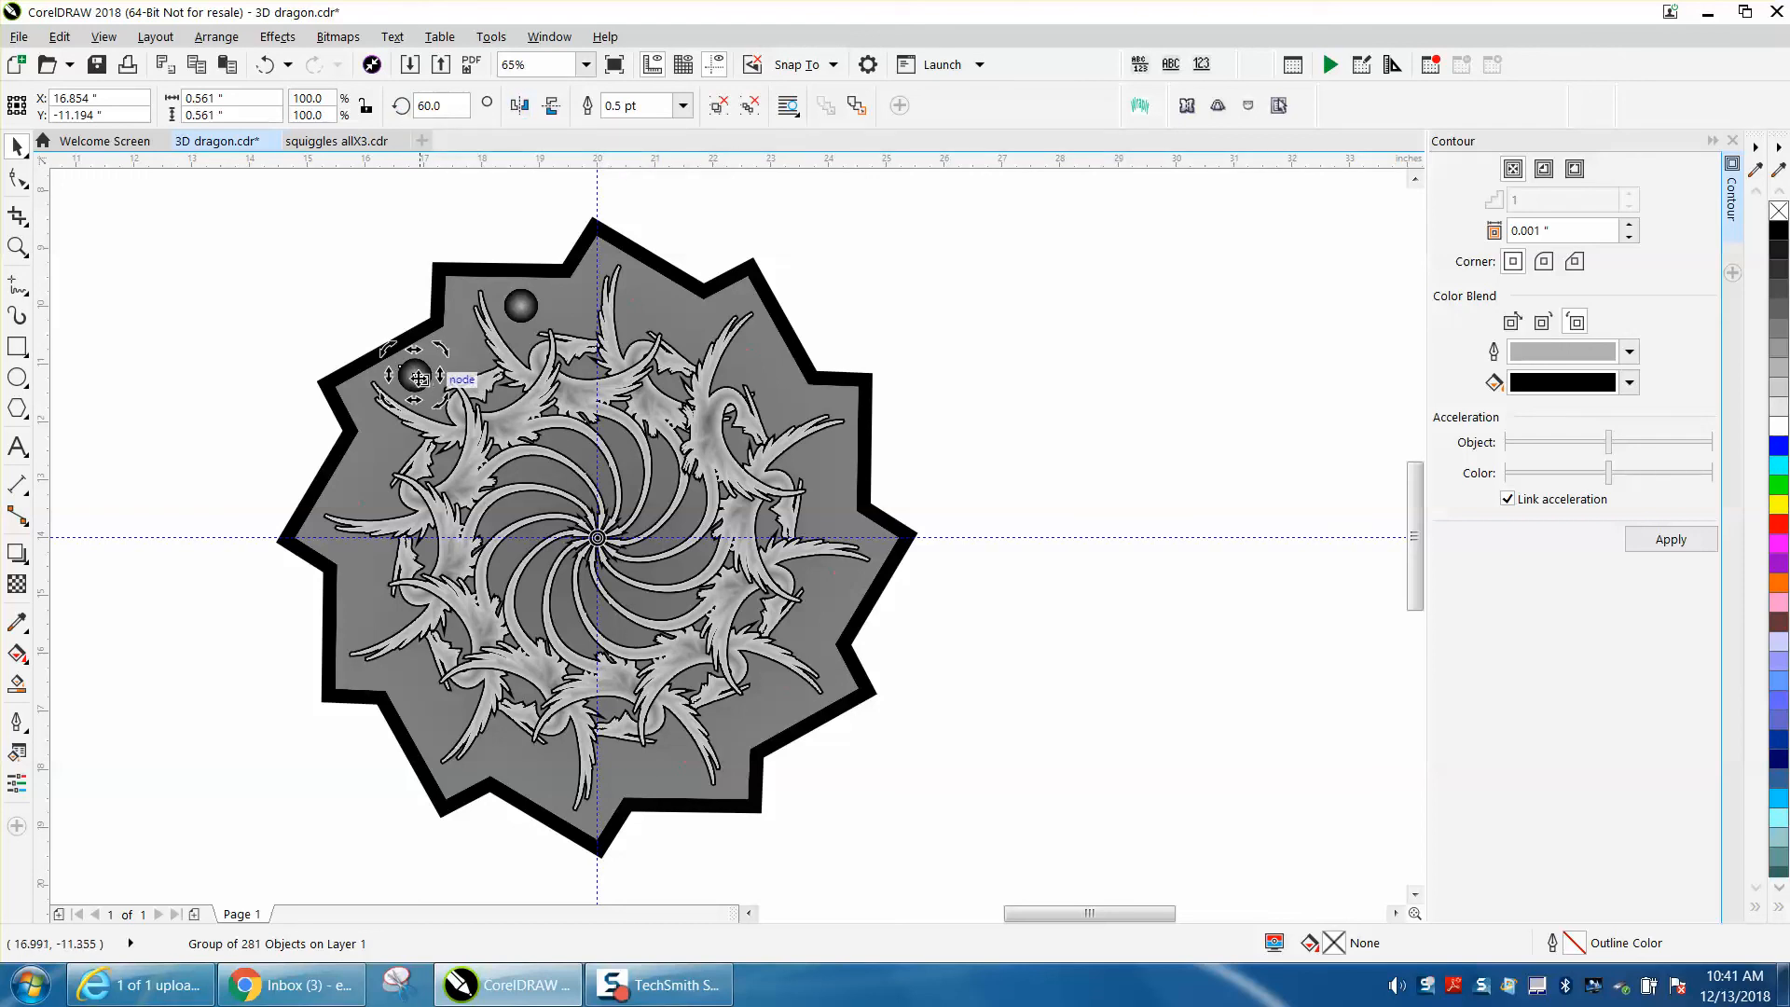
left_click_drag(446, 105, 377, 105)
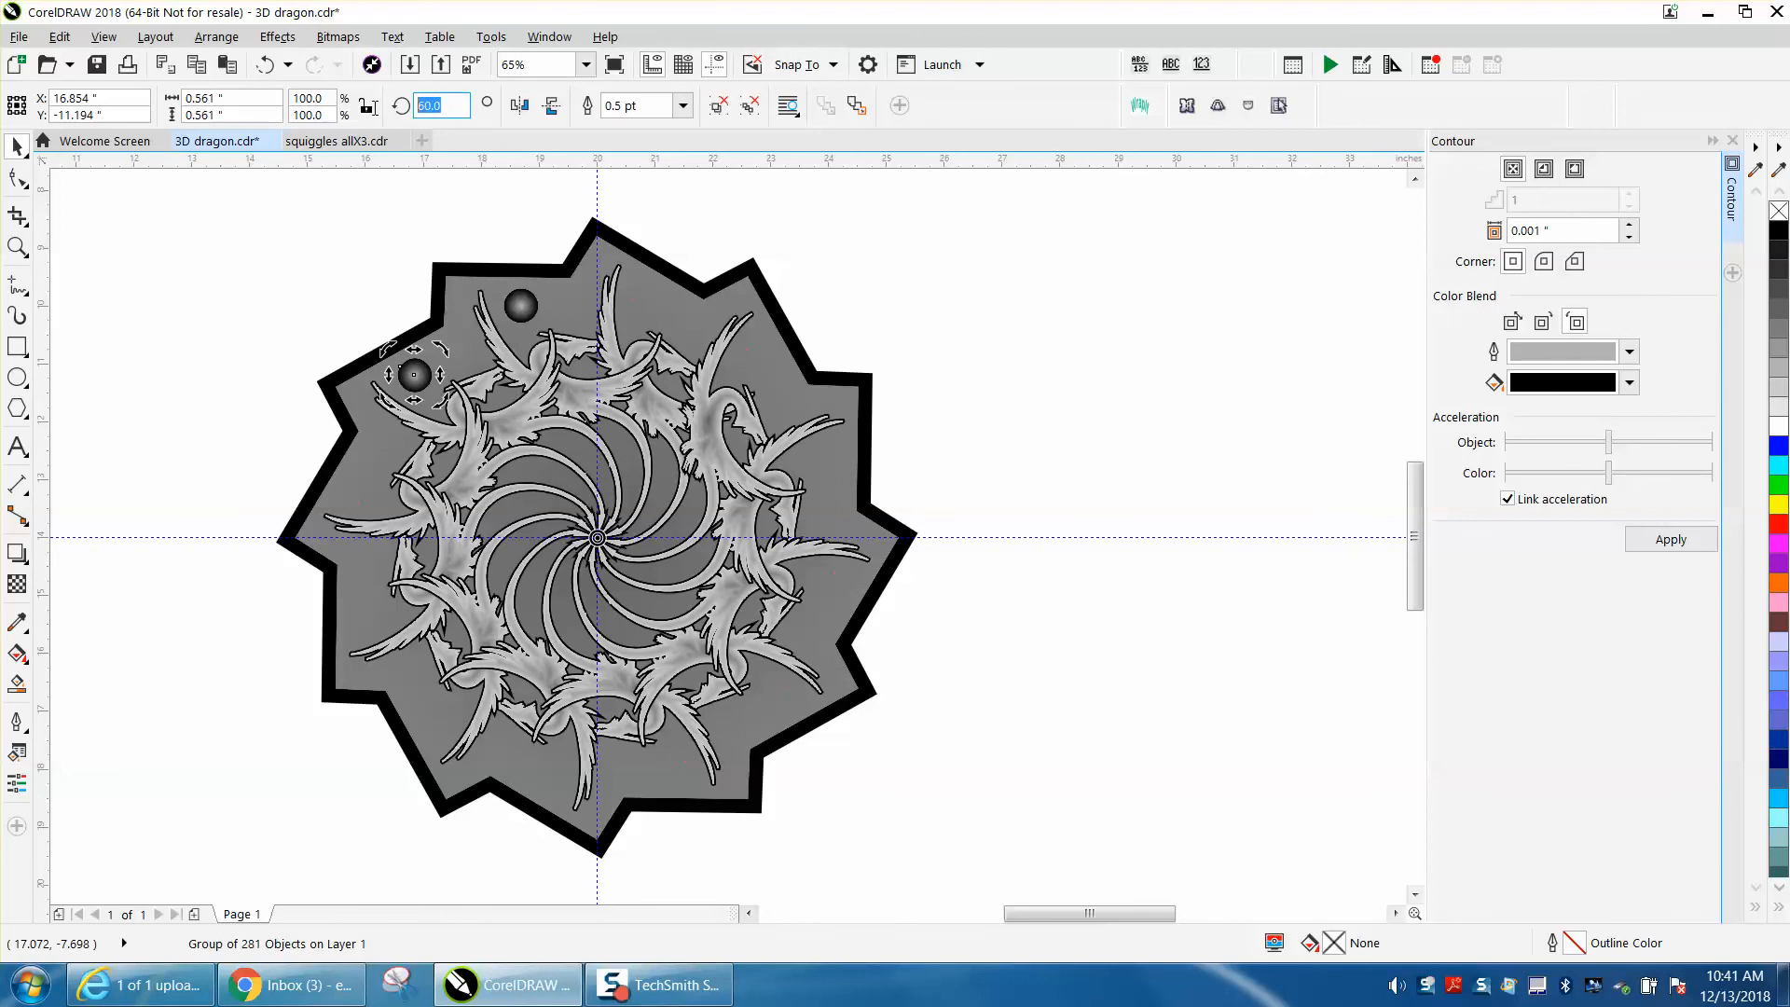
type("90")
key("Return")
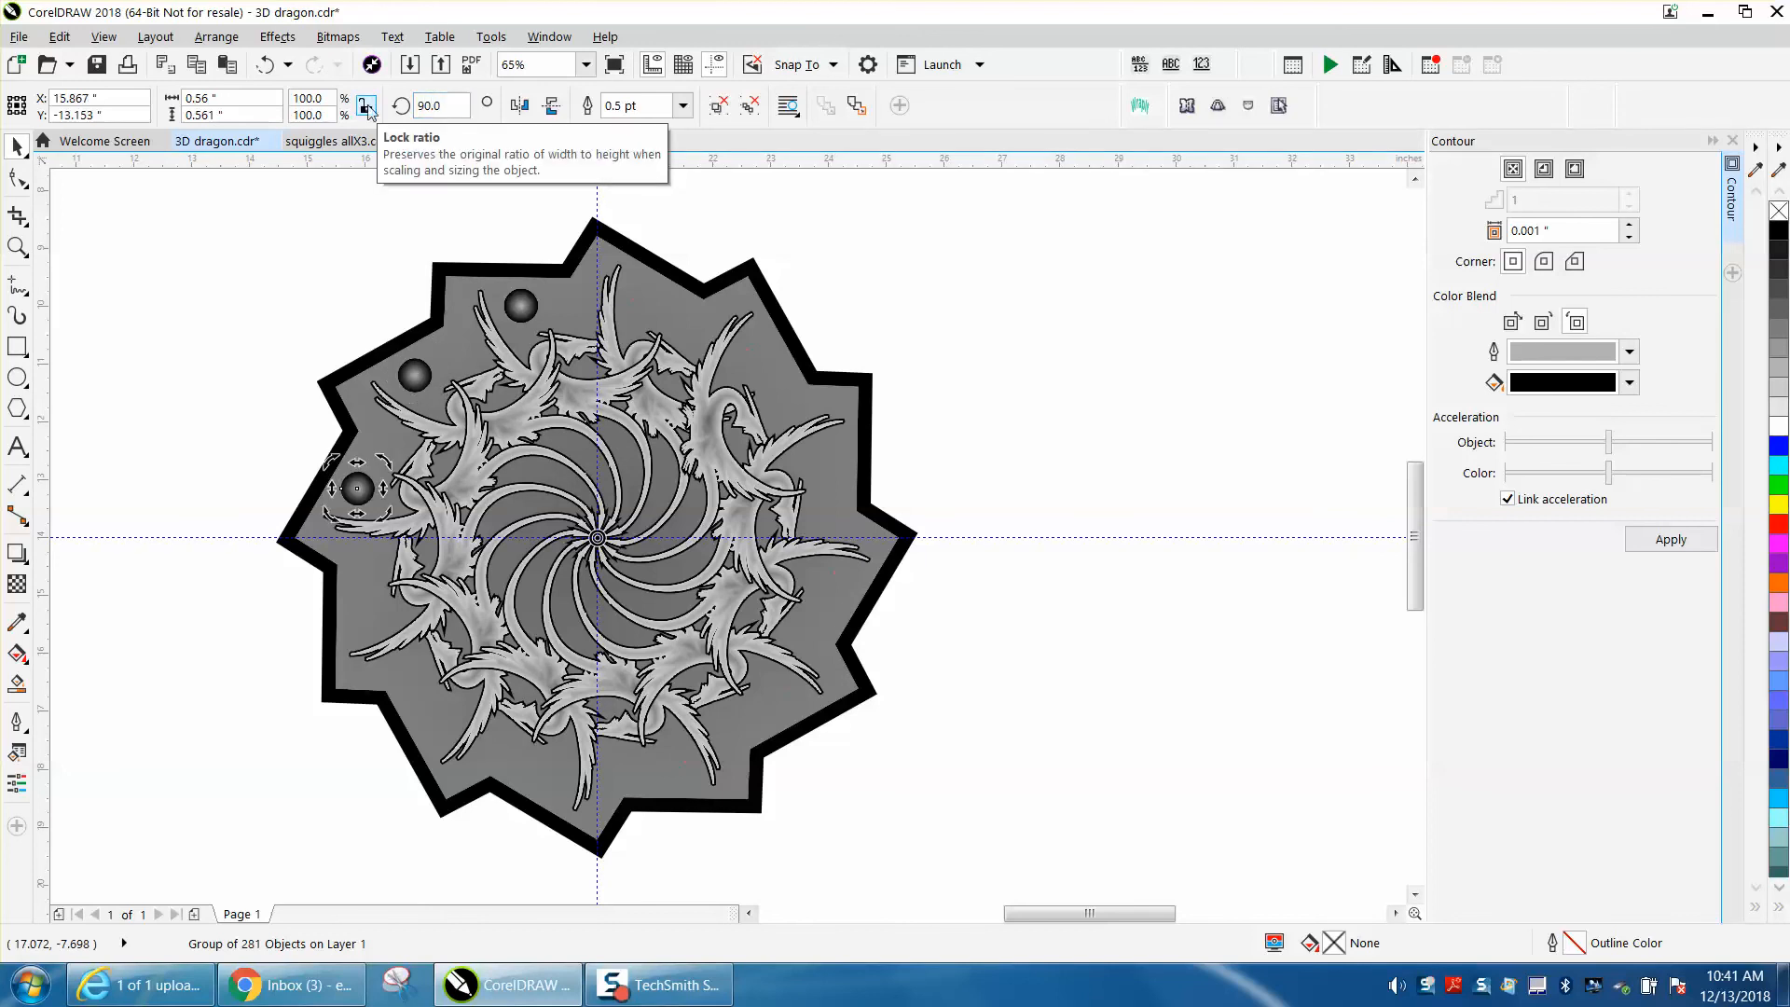
Step: Repeat the rotated ball copy nine times to complete a ring of 12 balls around the star, and deselect
key("ctrl+r")
key("ctrl+r")
key("ctrl+r")
key("ctrl+r")
key("ctrl+r")
key("ctrl+r")
key("ctrl+r")
key("ctrl+r")
key("ctrl+r")
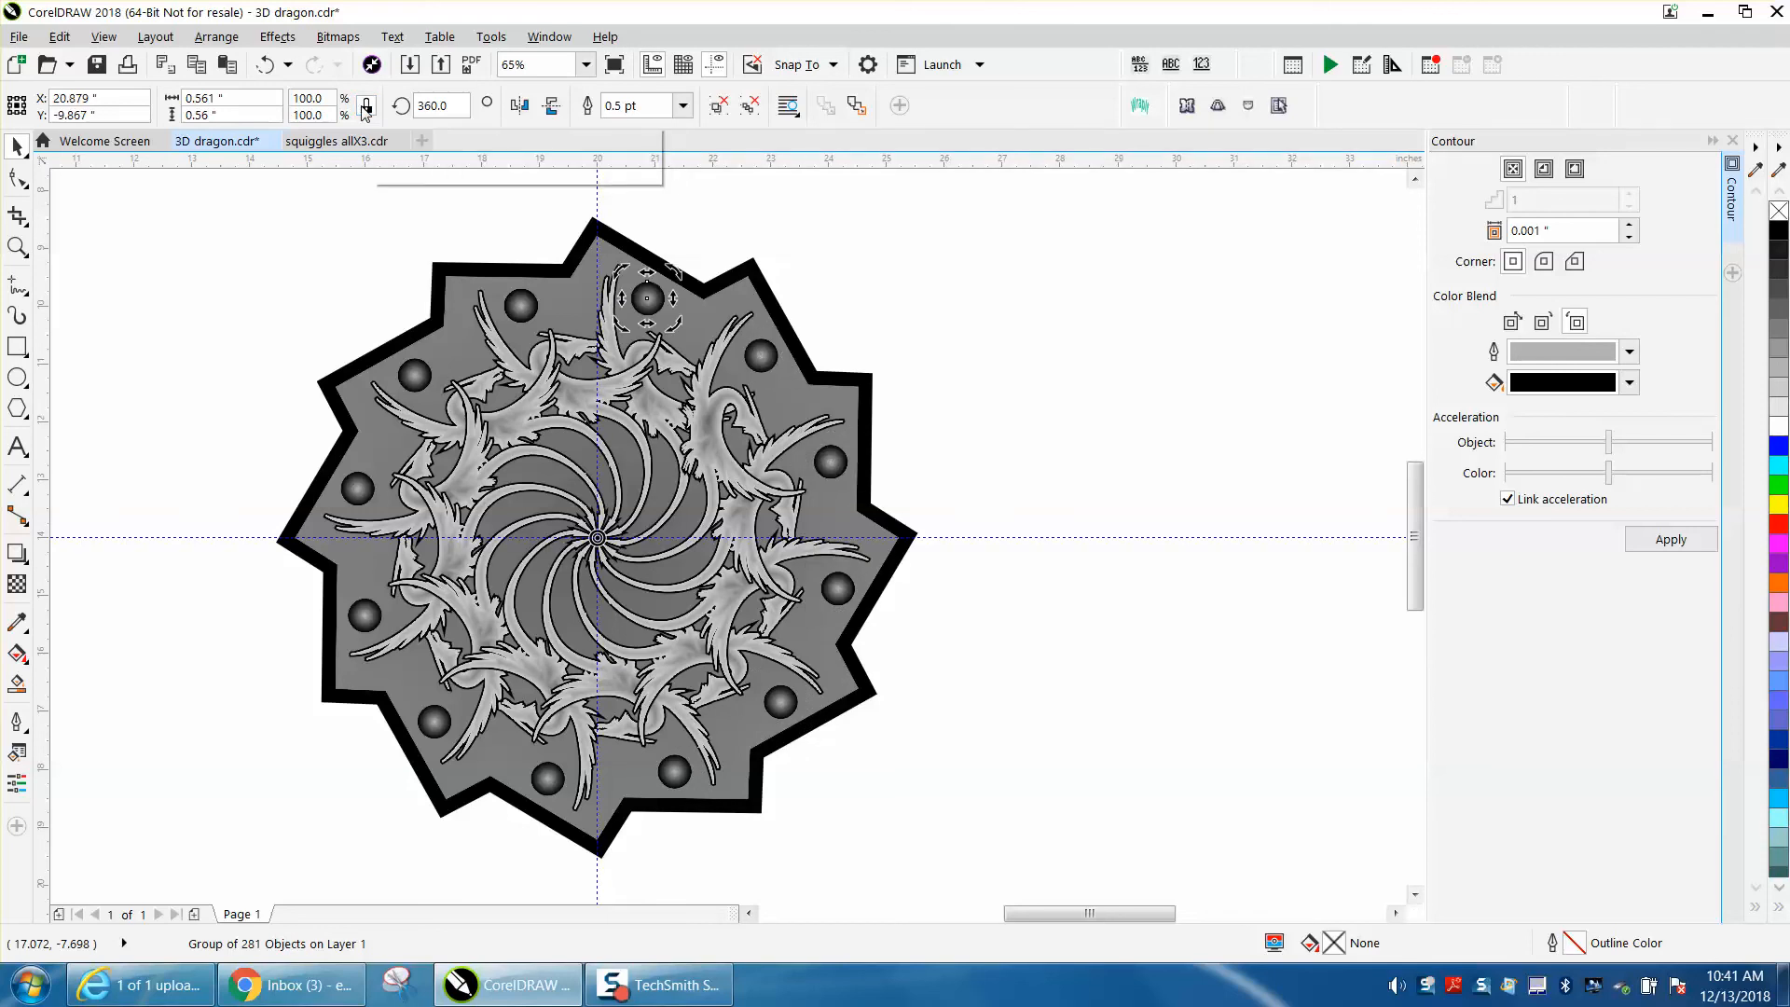
left_click(928, 279)
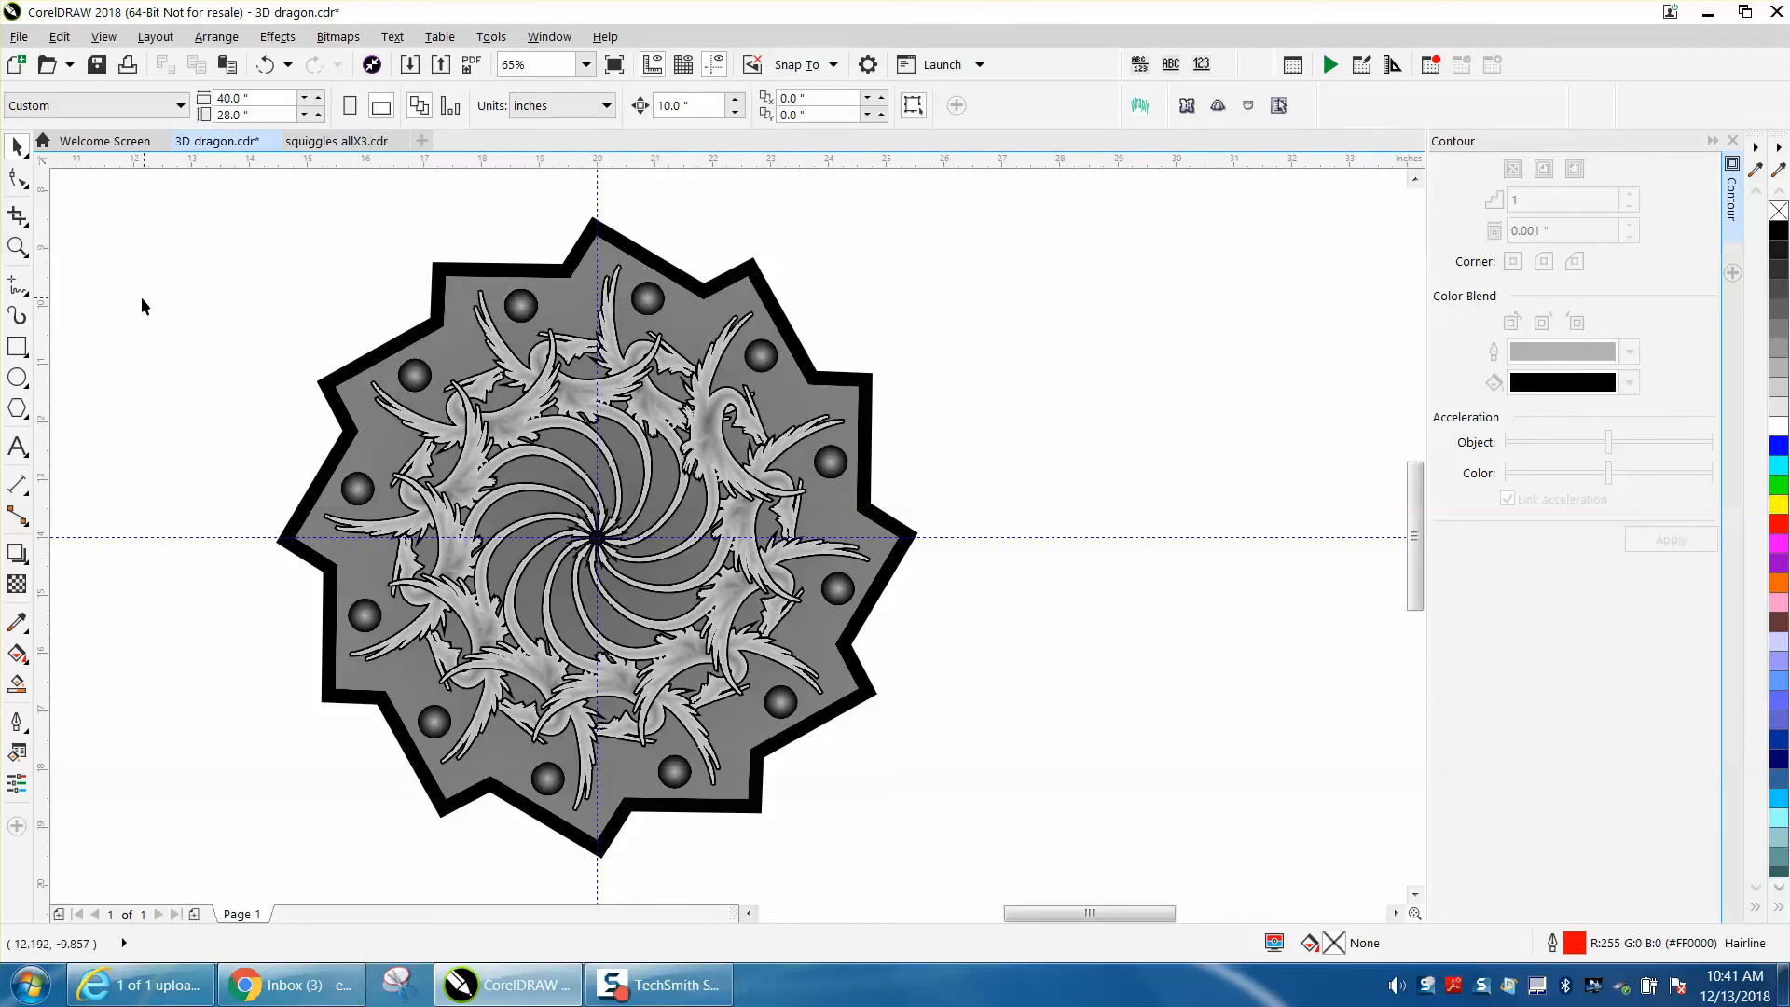
Step: Examine the shaded balls and dragons in the upper part of the star up close, and return to the whole design
left_click(26, 252)
left_click_drag(387, 260, 970, 494)
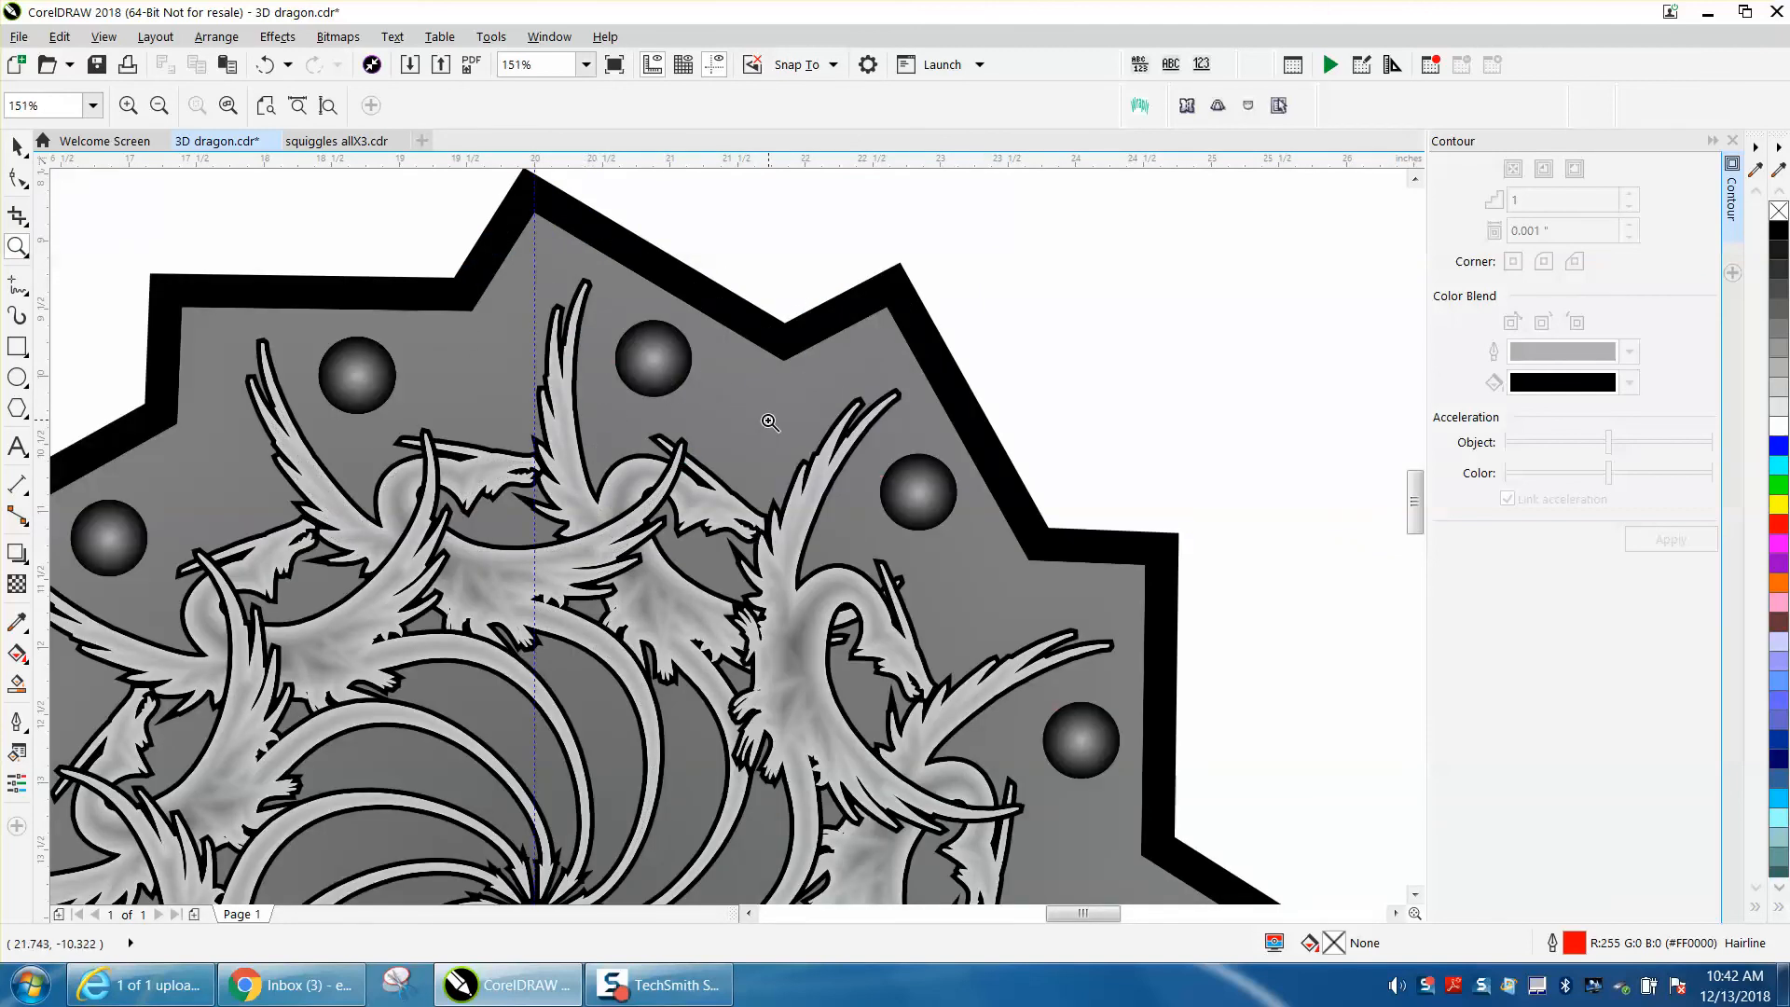
right_click(770, 419)
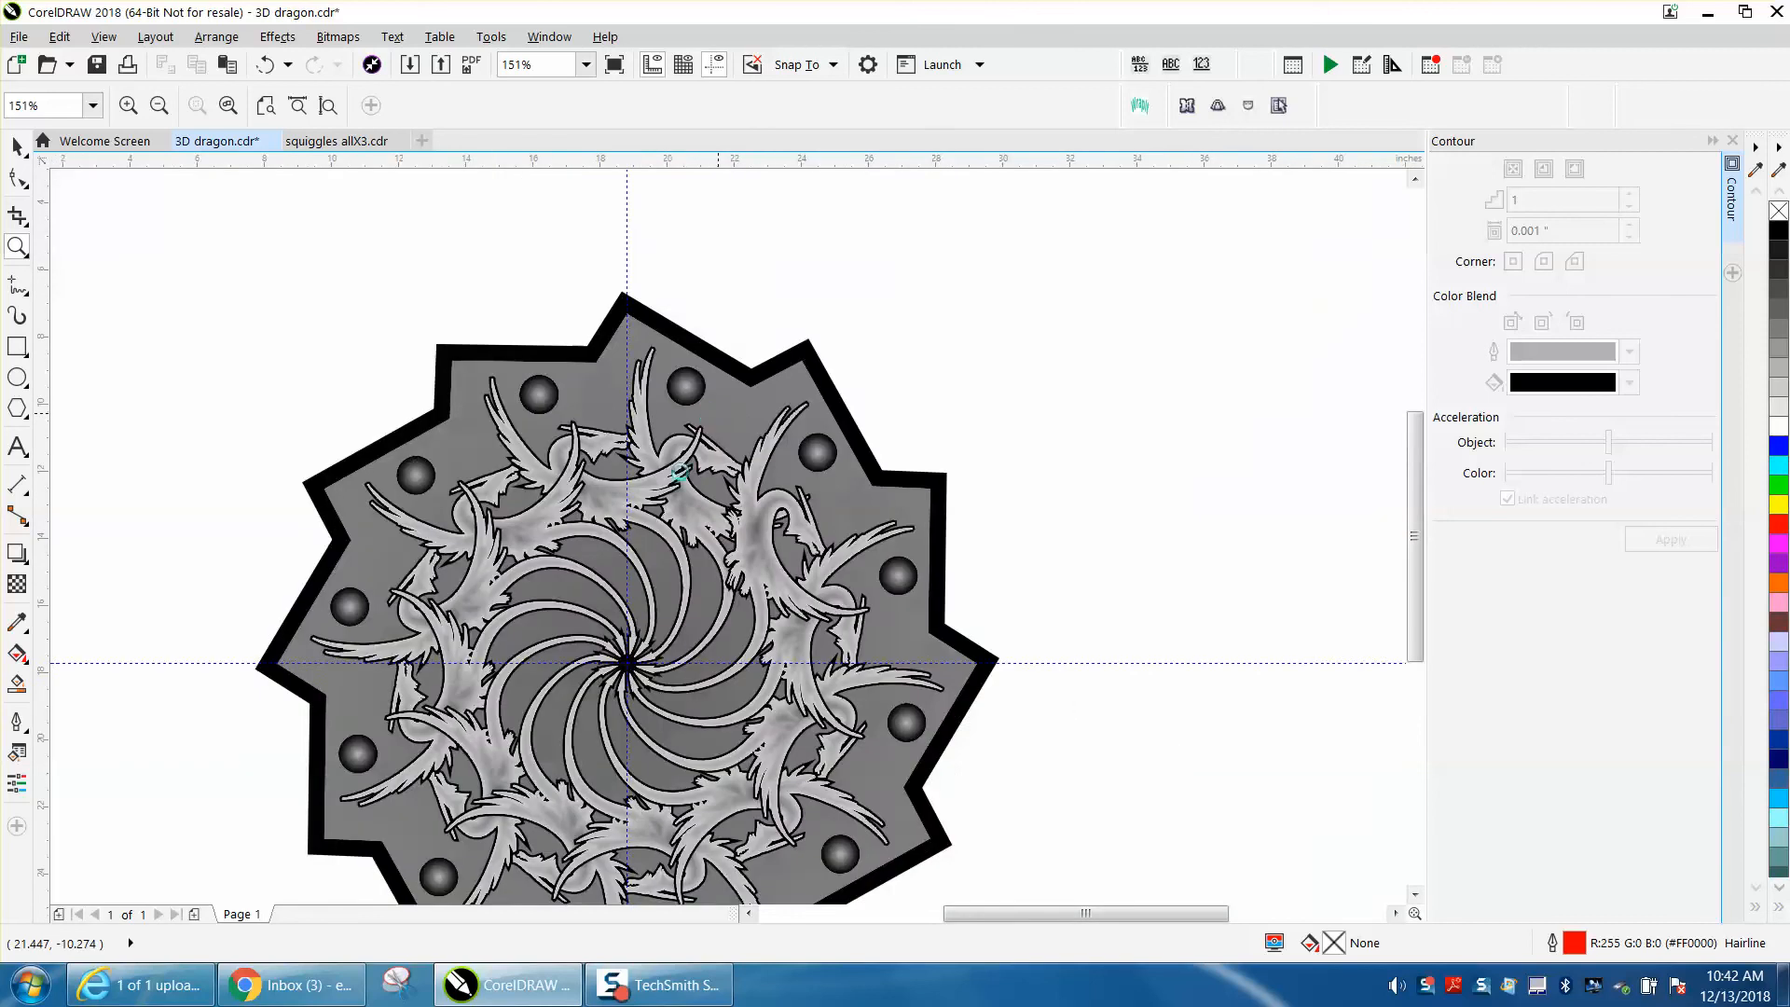
right_click(681, 471)
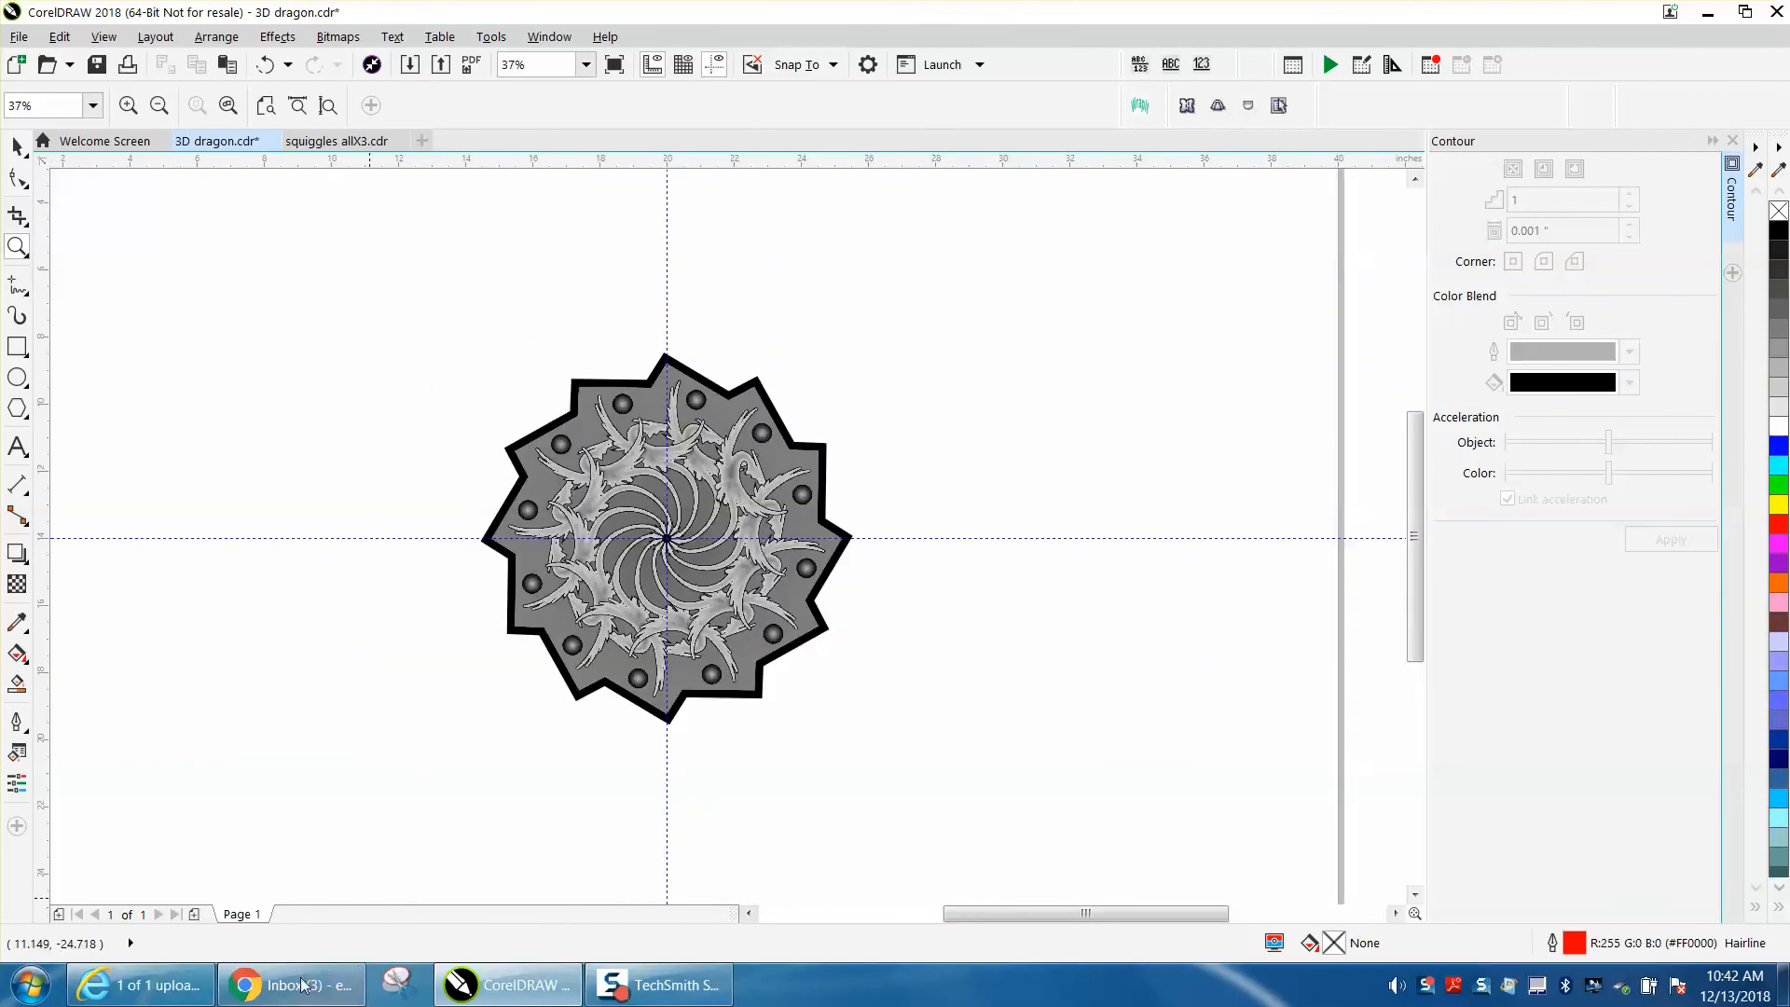
Step: Switch to Internet Explorer to view the CorelDraw File Share group's file list, and return to CorelDRAW
mouse_move(289, 984)
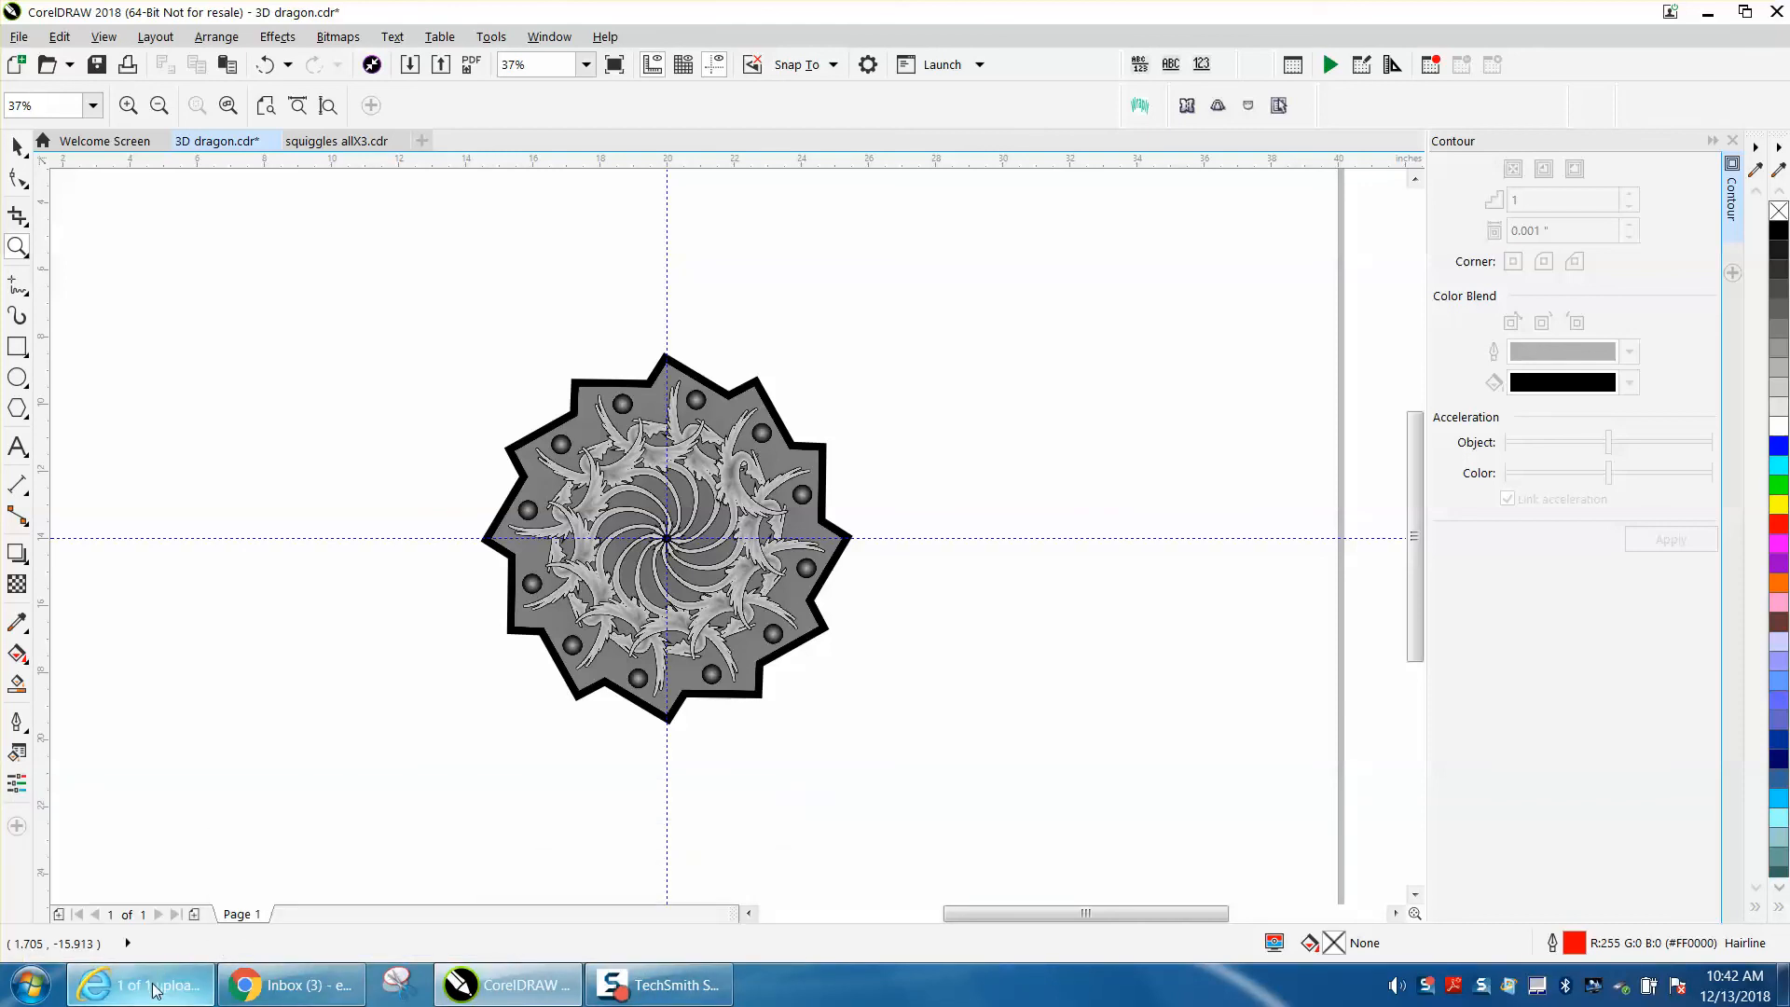
left_click(659, 919)
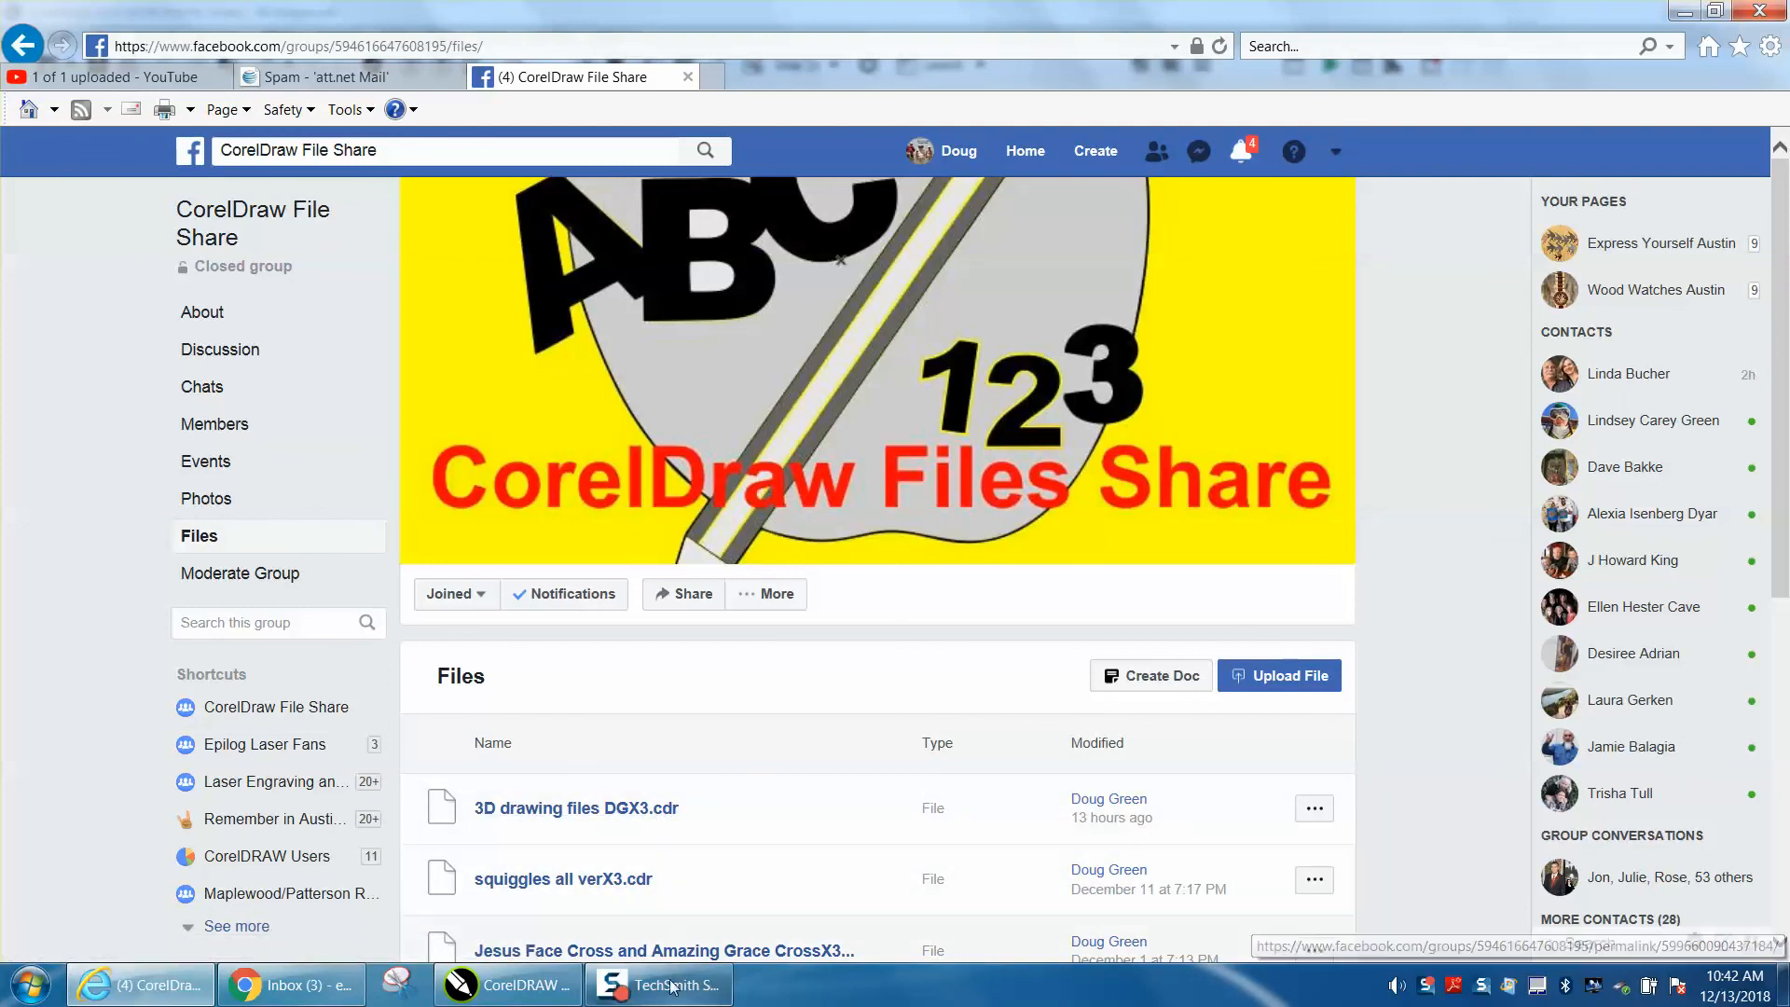
left_click(550, 989)
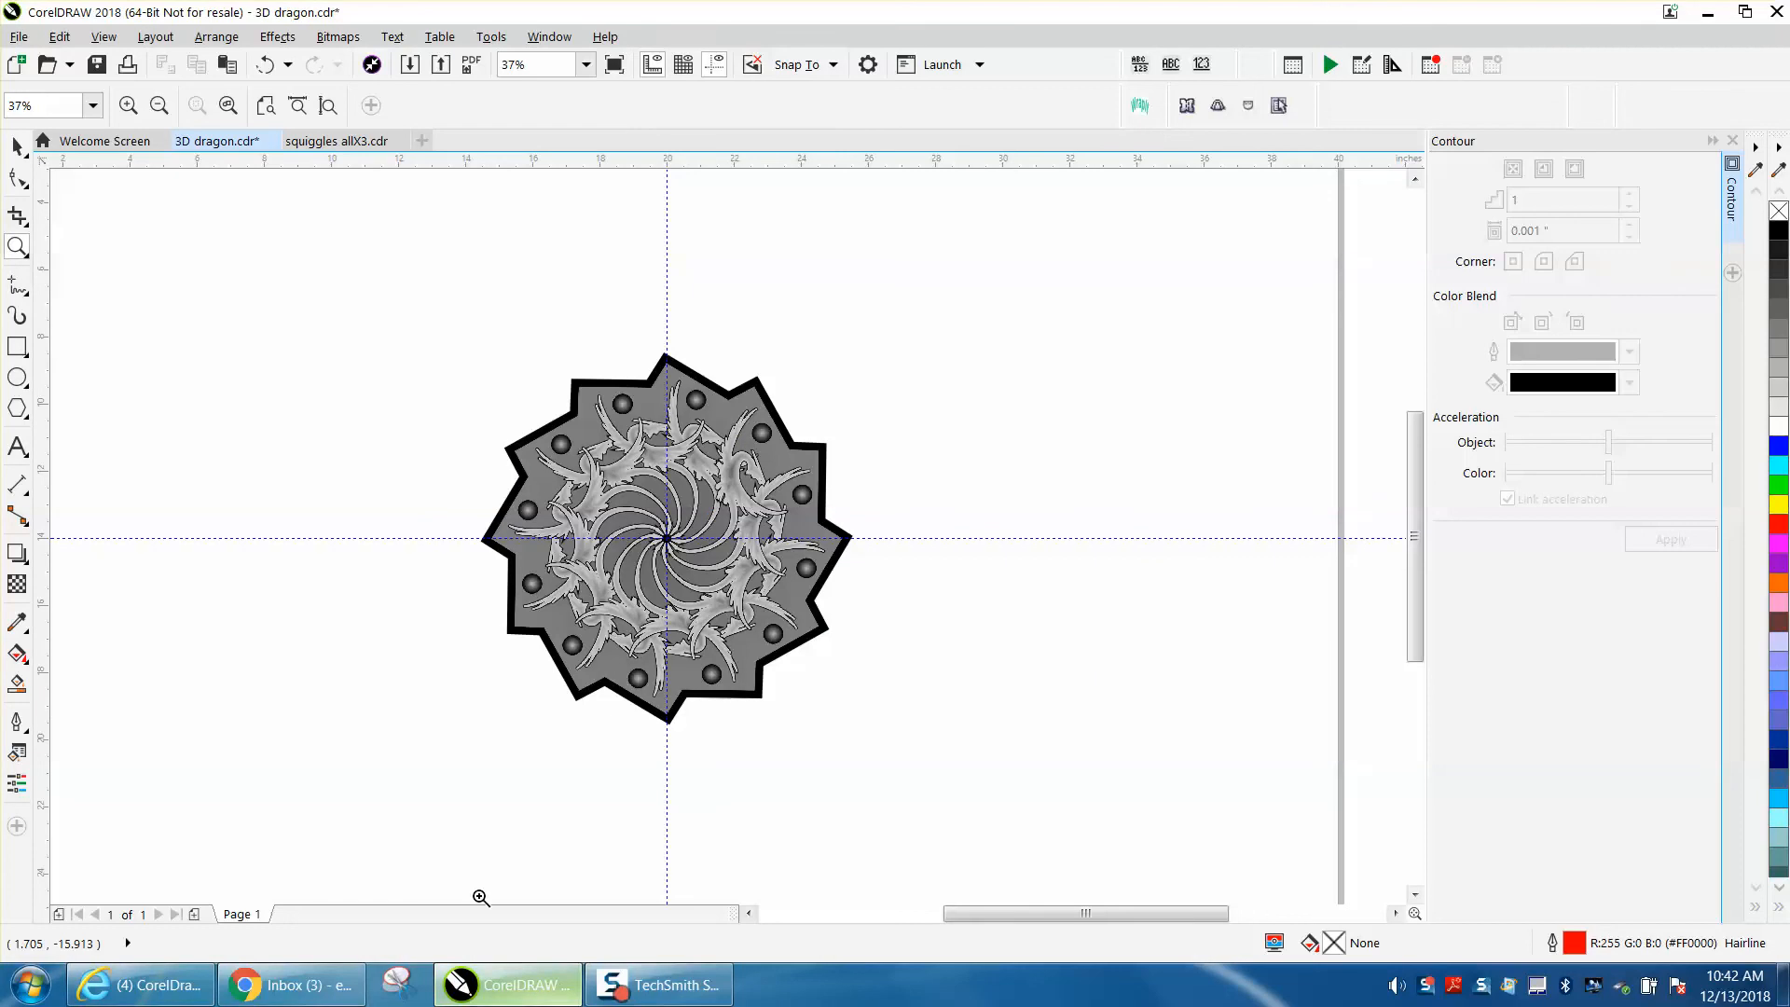